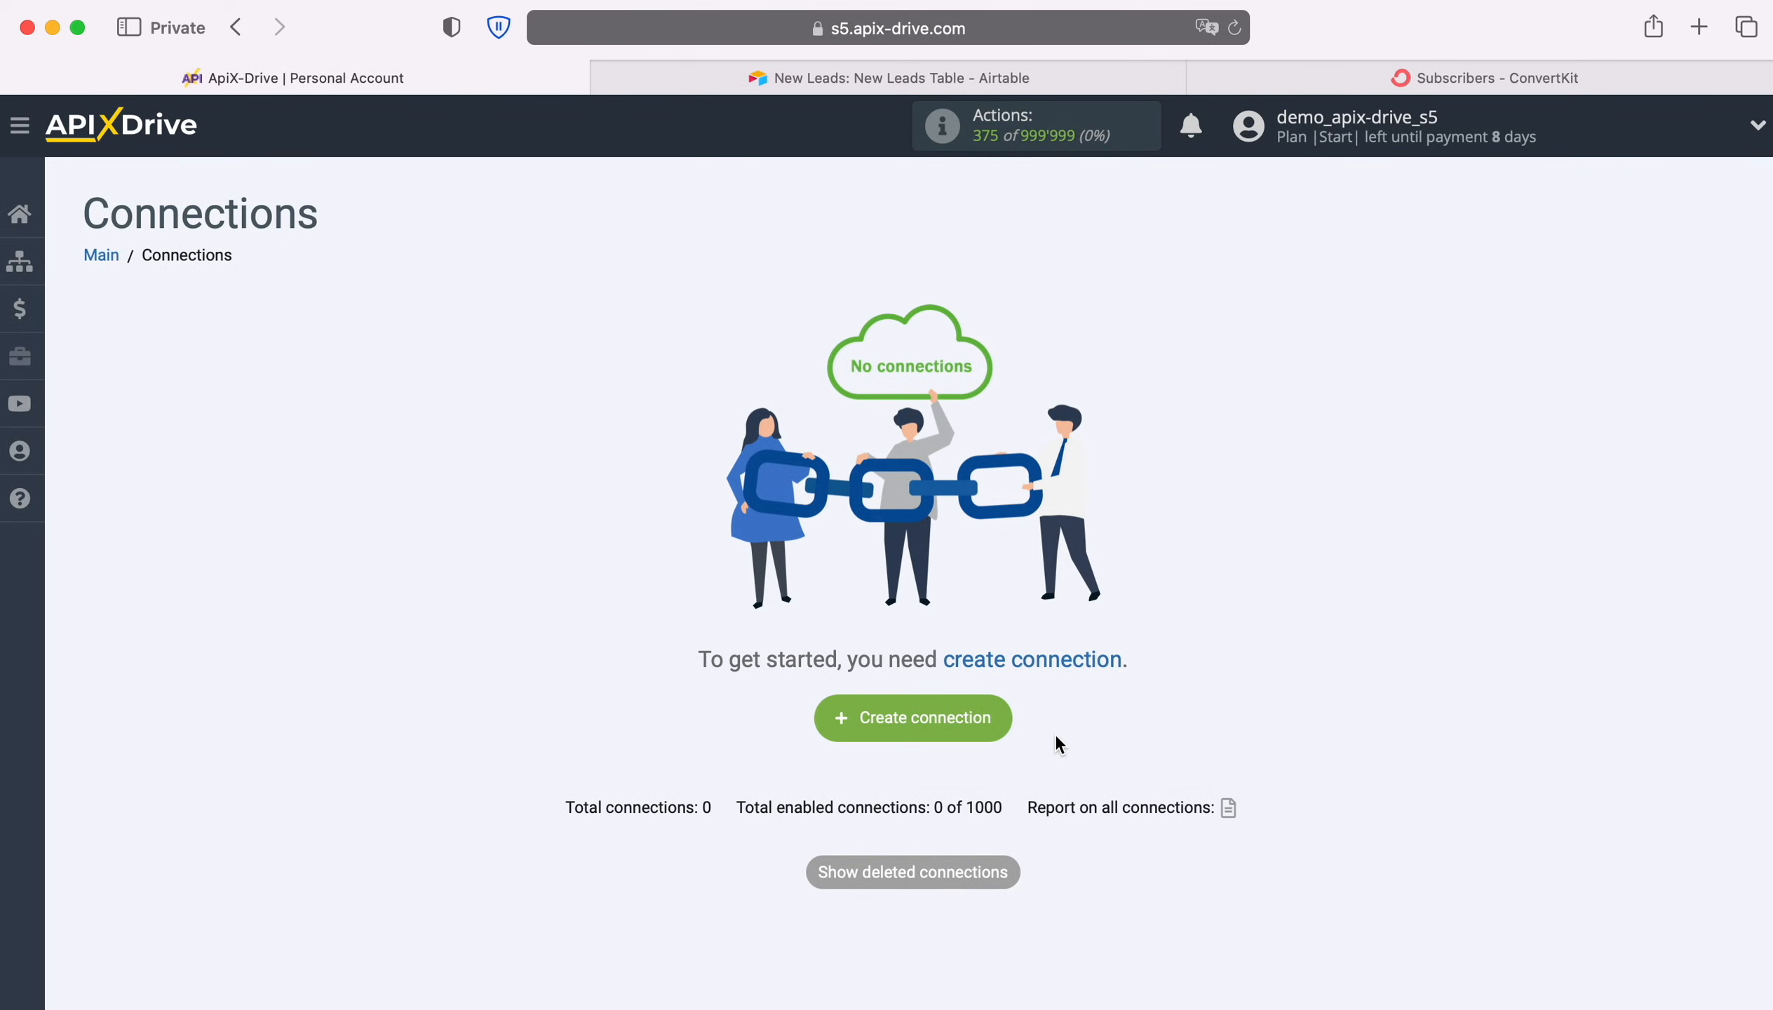
Create a new connection and choose Airtable as its data source system
{"action": "left_click", "coordinate": [1007, 717]}
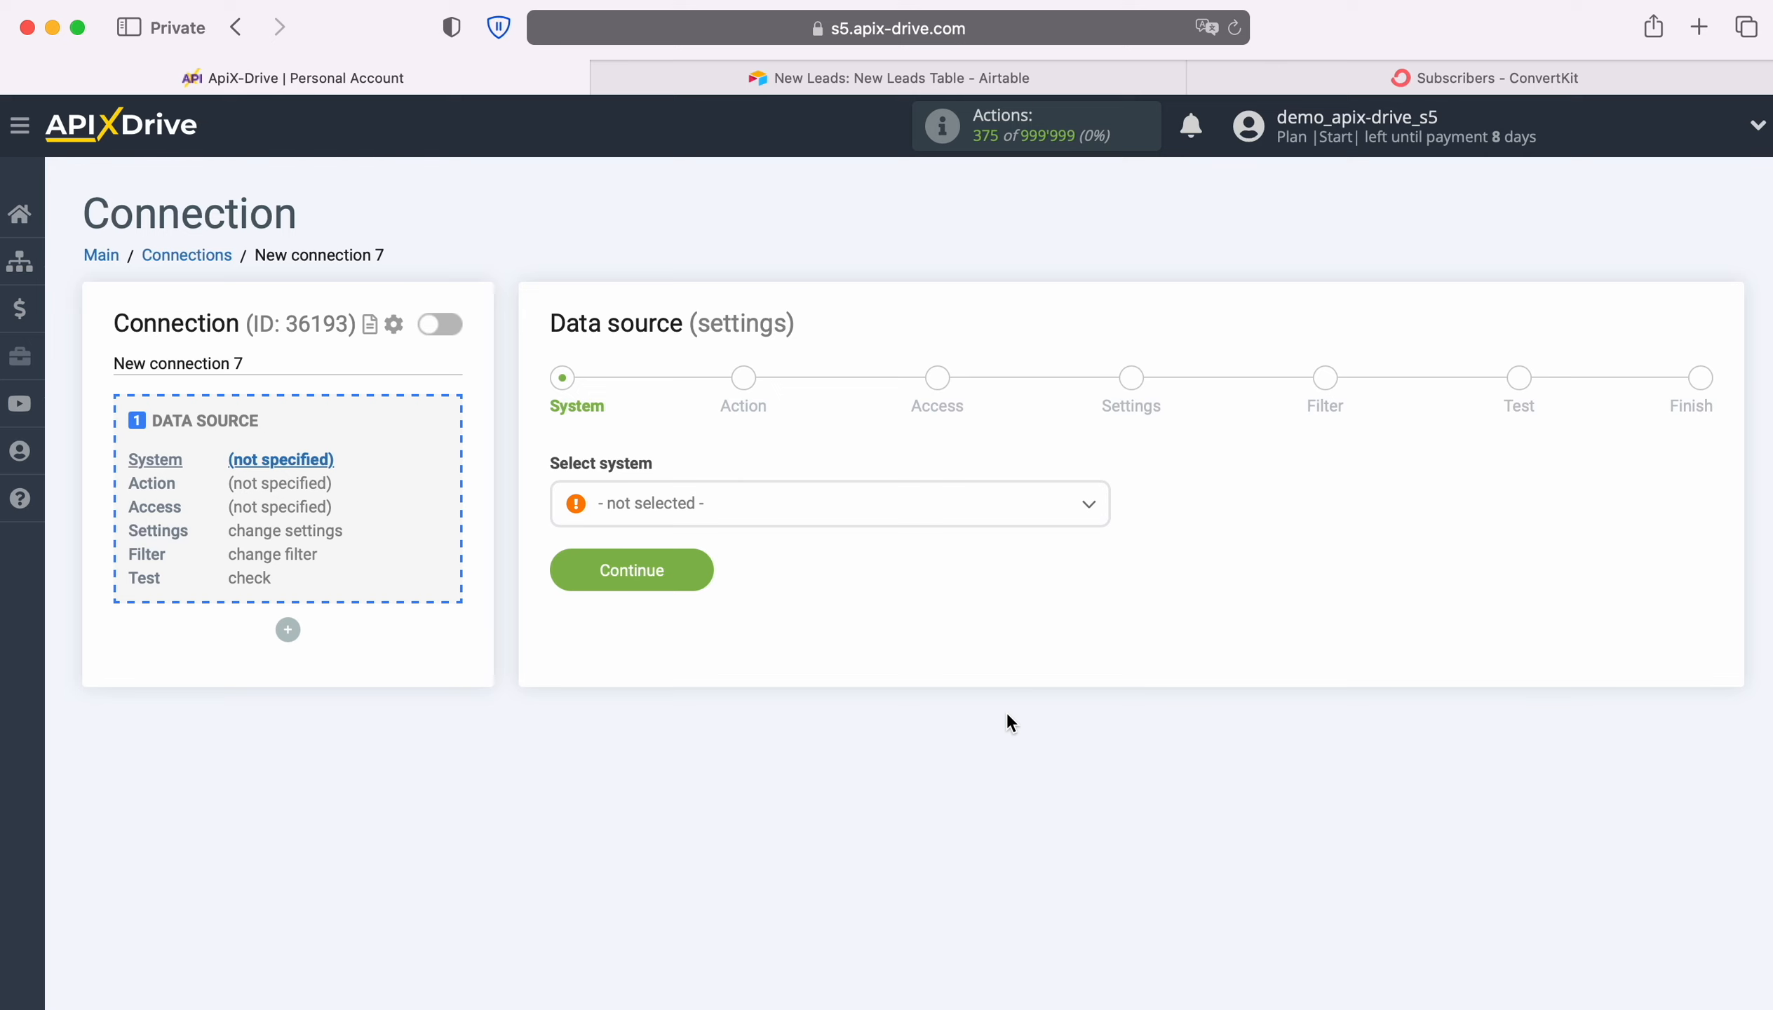
{"action": "left_click", "coordinate": [816, 506]}
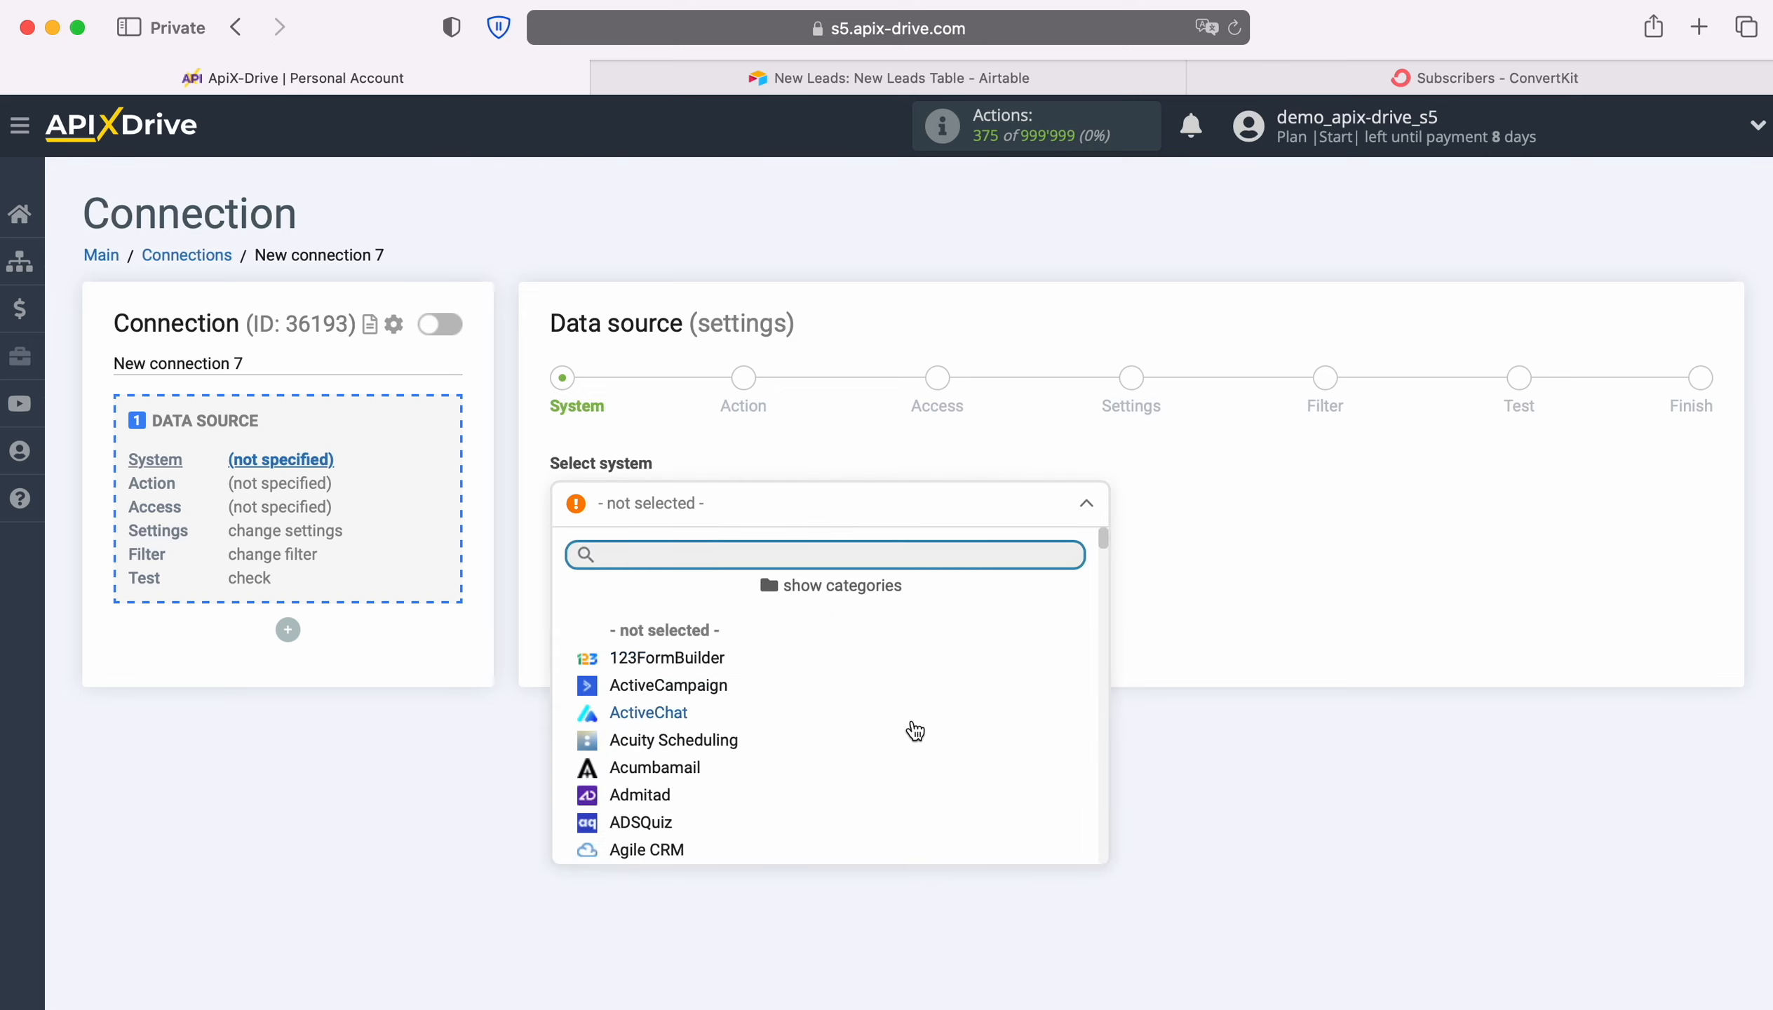
{"action": "scroll", "coordinate": [915, 732], "scroll_direction": "down", "scroll_amount": 3}
{"action": "left_click", "coordinate": [636, 744]}
{"action": "left_click", "coordinate": [697, 571]}
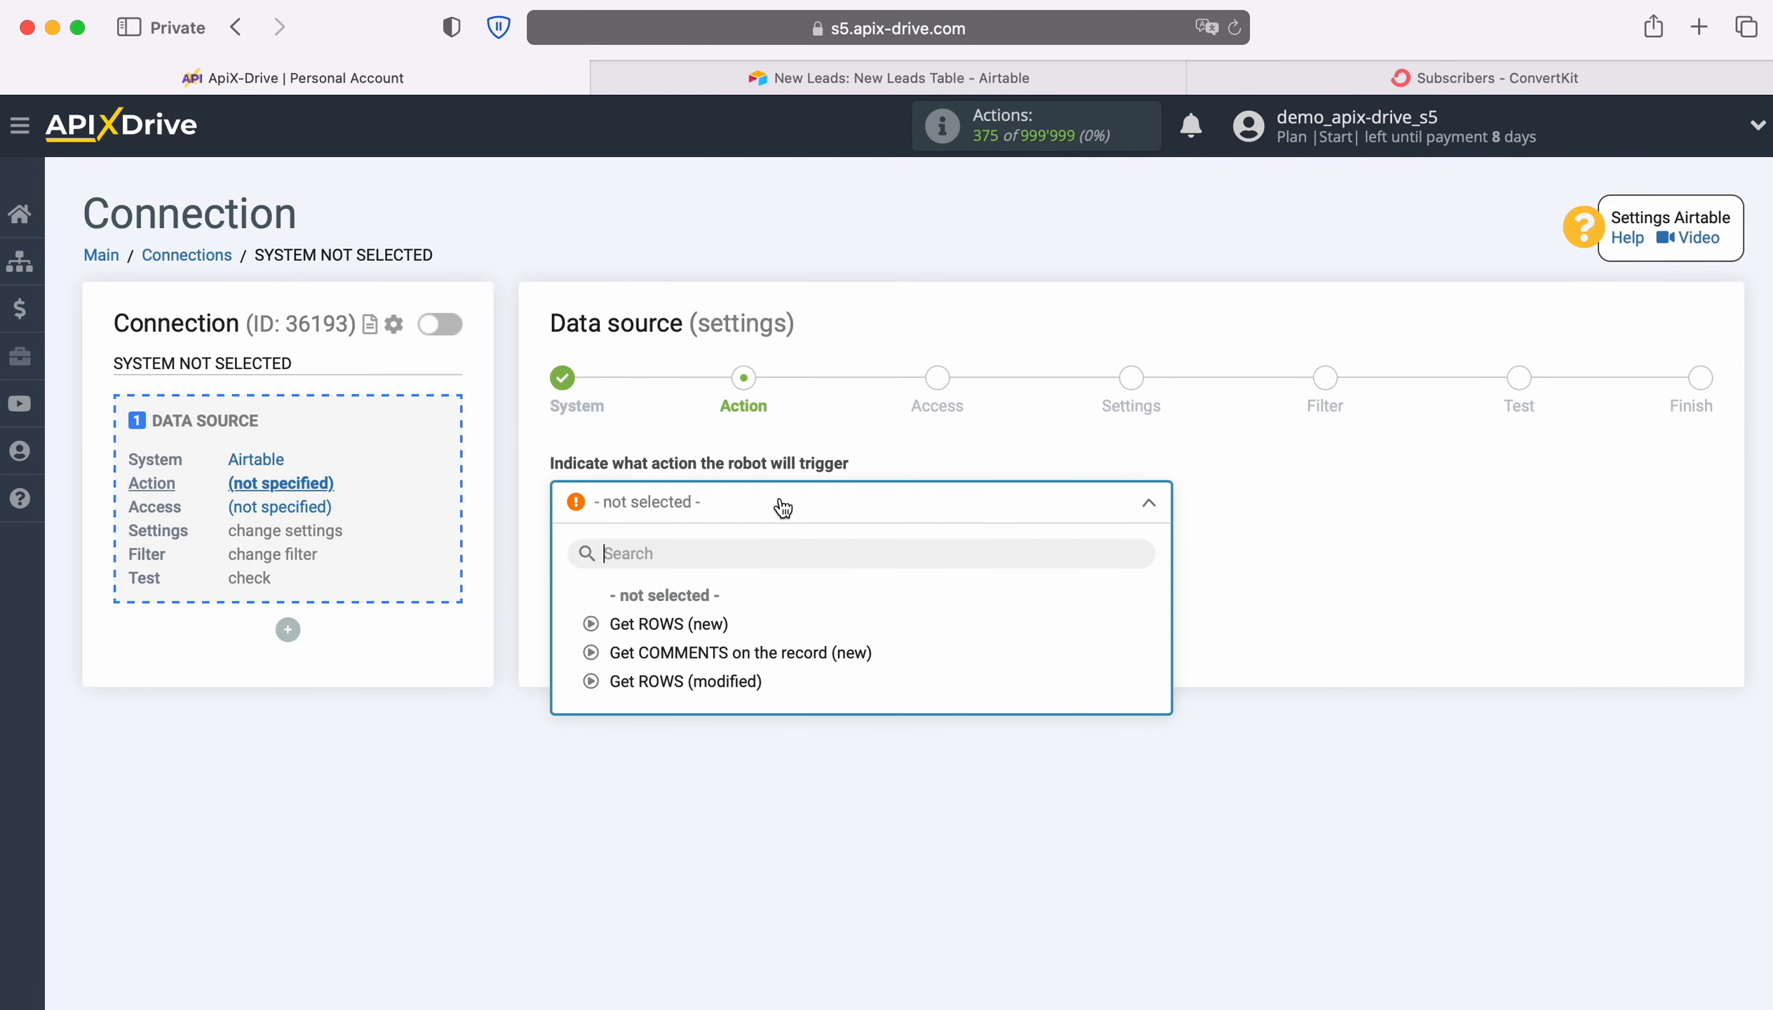
Set the data source action to Get ROWS (new) and continue to the access stage
{"action": "left_click", "coordinate": [782, 508]}
{"action": "left_click", "coordinate": [712, 623]}
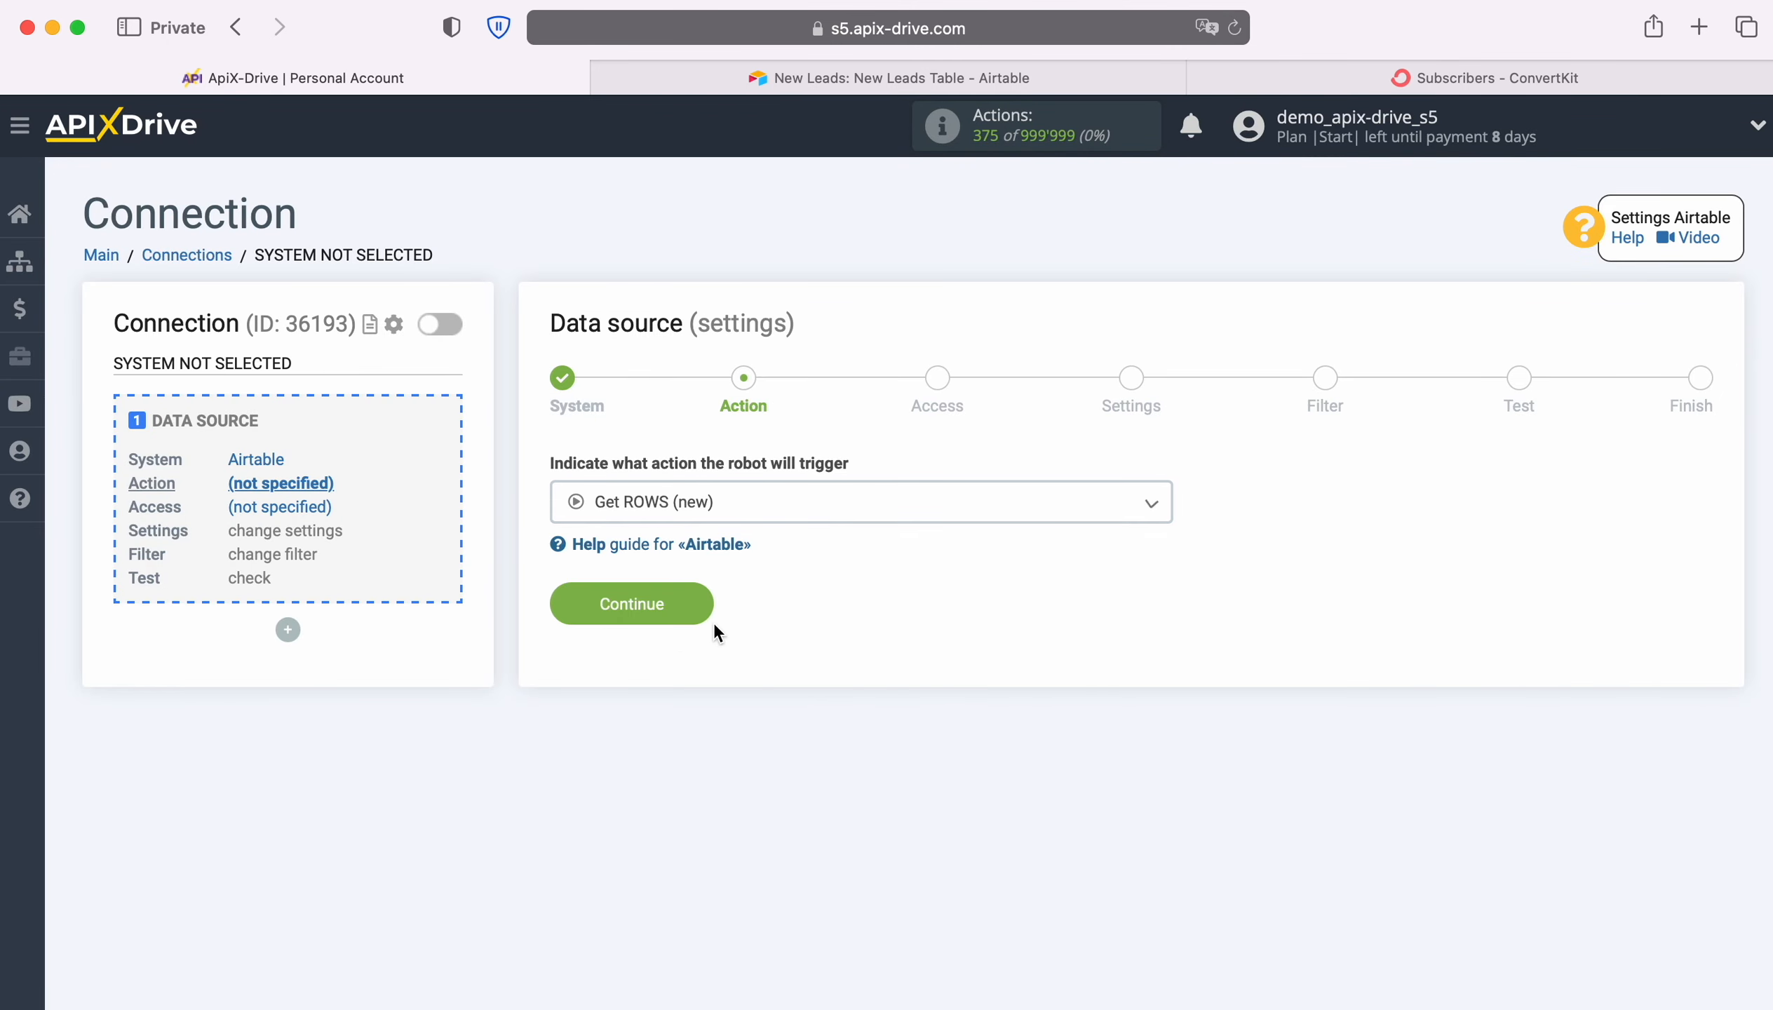
{"action": "left_click", "coordinate": [699, 604]}
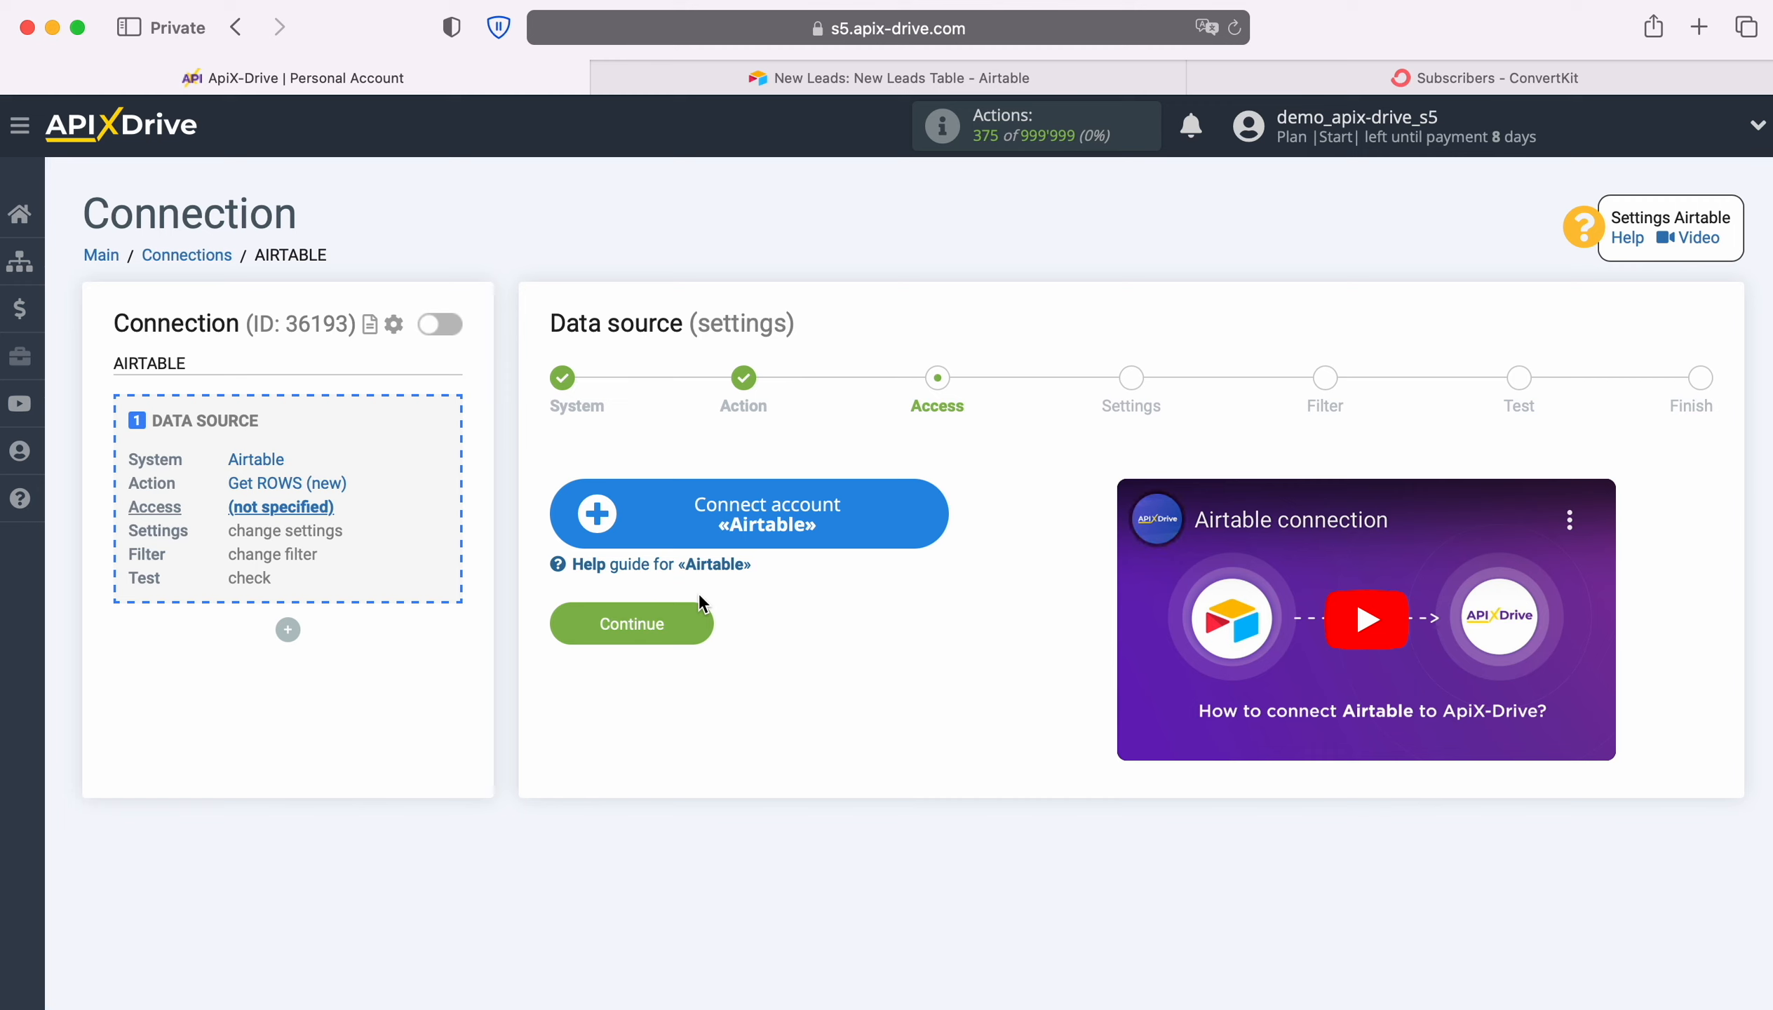
Start connecting an Airtable account and sign in with the saved account e-mail and password
{"action": "left_click", "coordinate": [931, 510]}
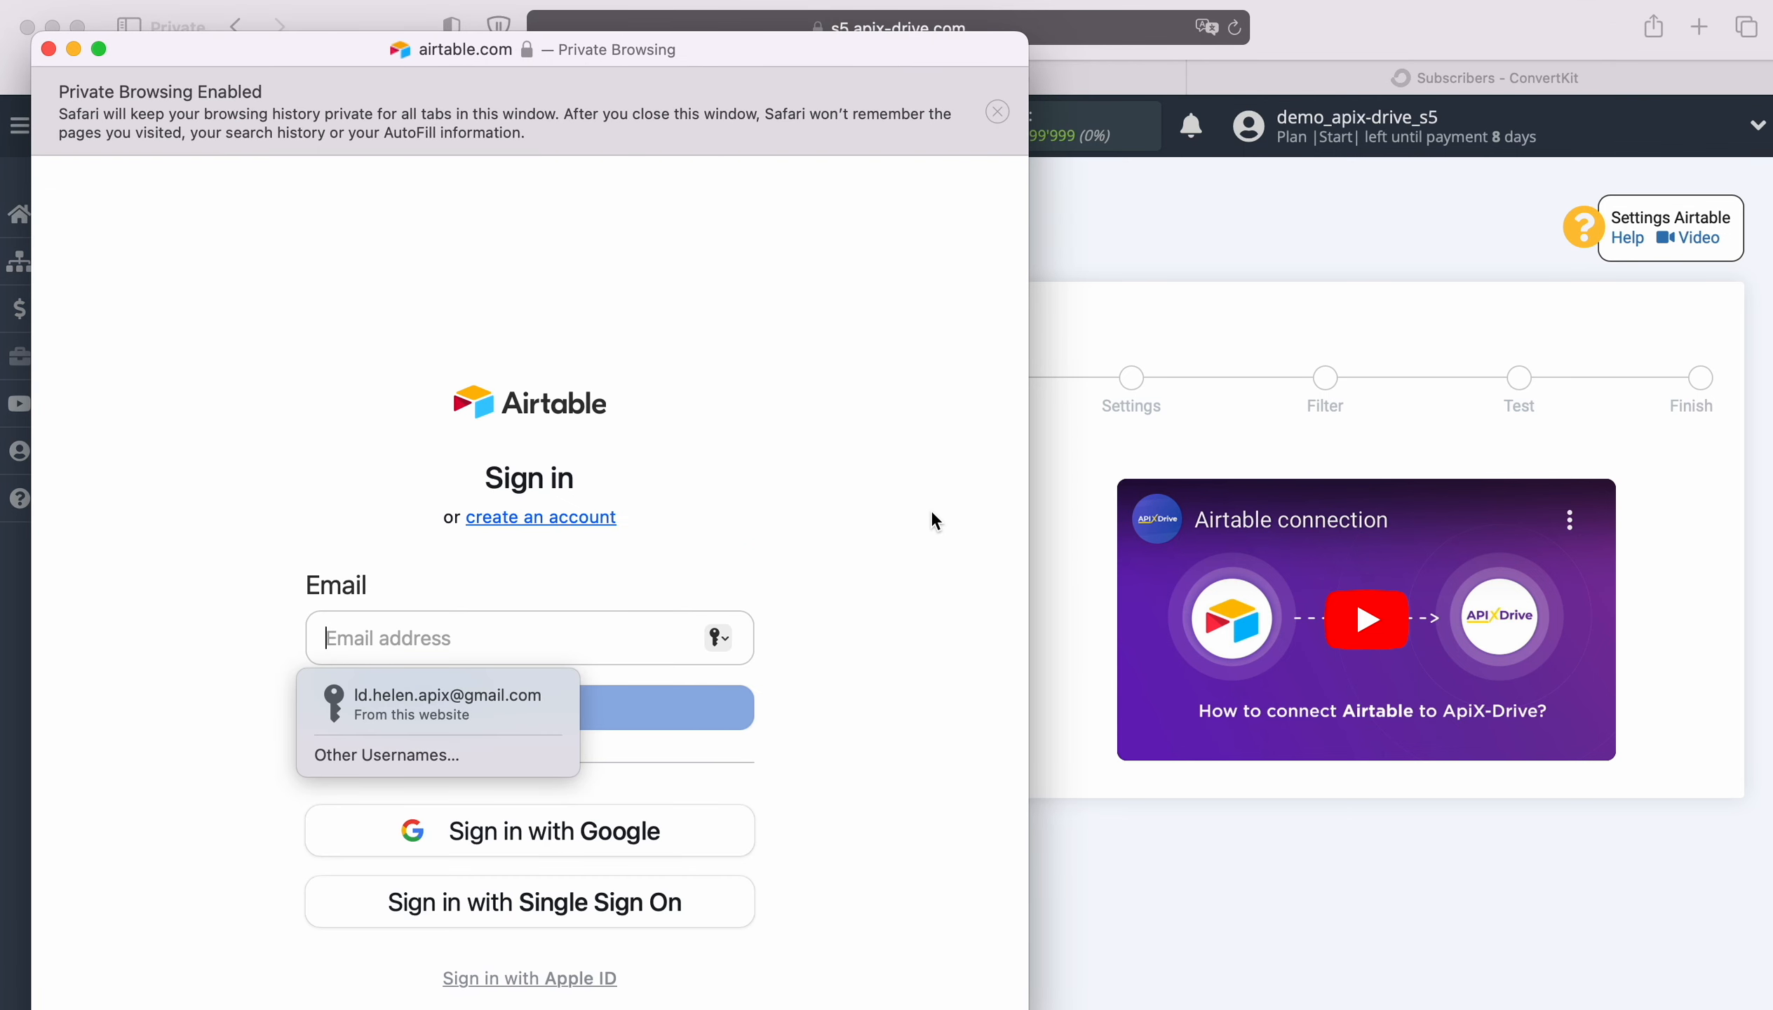
{"action": "left_click", "coordinate": [484, 703]}
{"action": "left_click", "coordinate": [512, 706]}
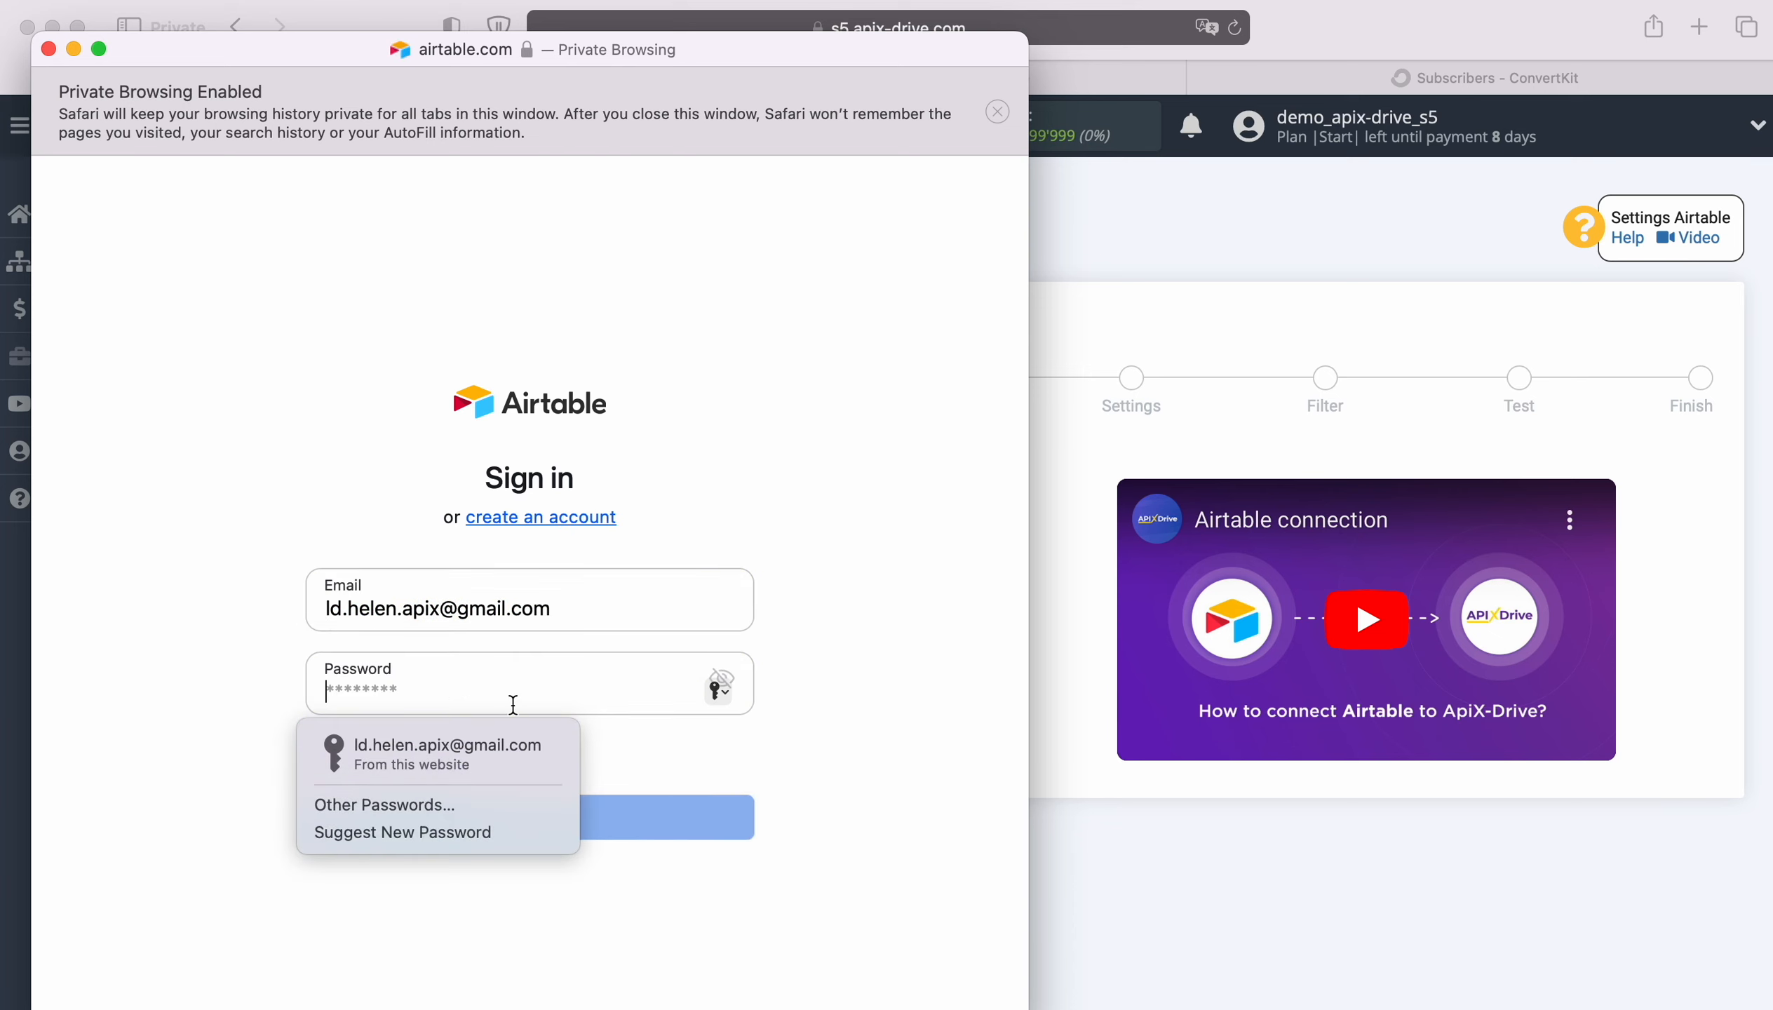
{"action": "left_click", "coordinate": [504, 735]}
{"action": "left_click", "coordinate": [559, 820]}
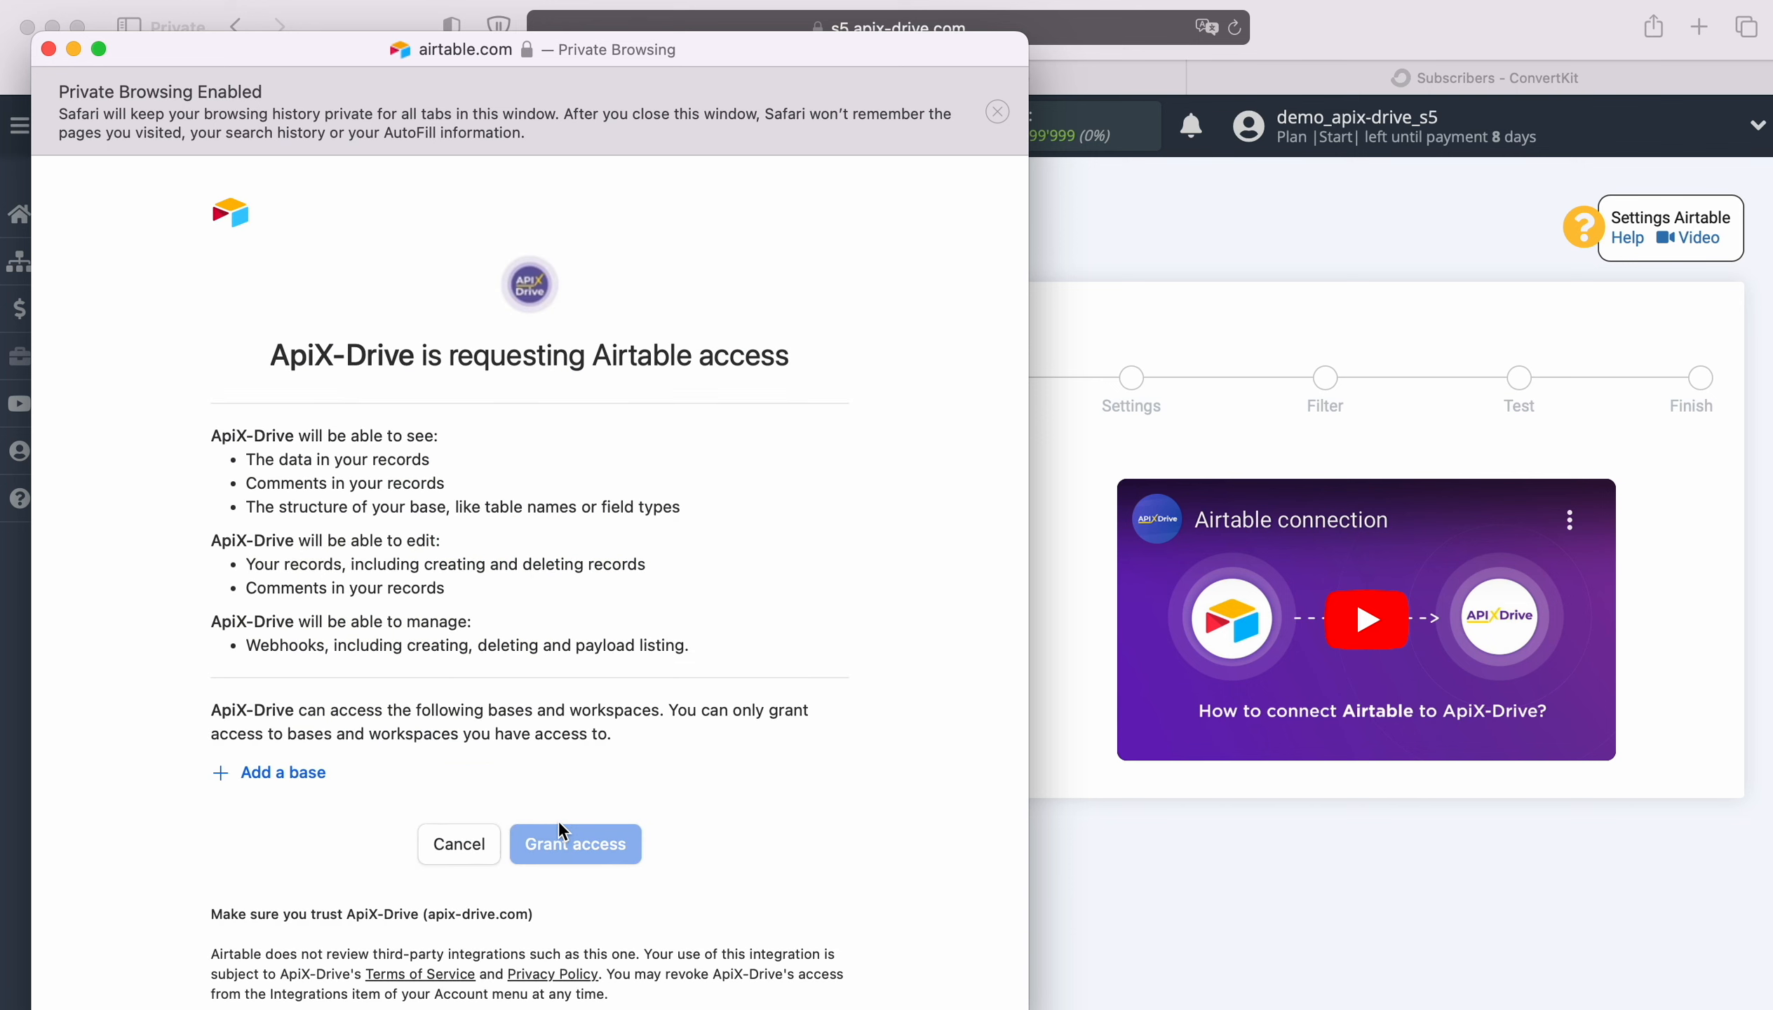
Grant ApiX-Drive access to the New Leads and New Orders bases in Airtable
{"action": "left_click", "coordinate": [274, 773]}
{"action": "left_click", "coordinate": [296, 726]}
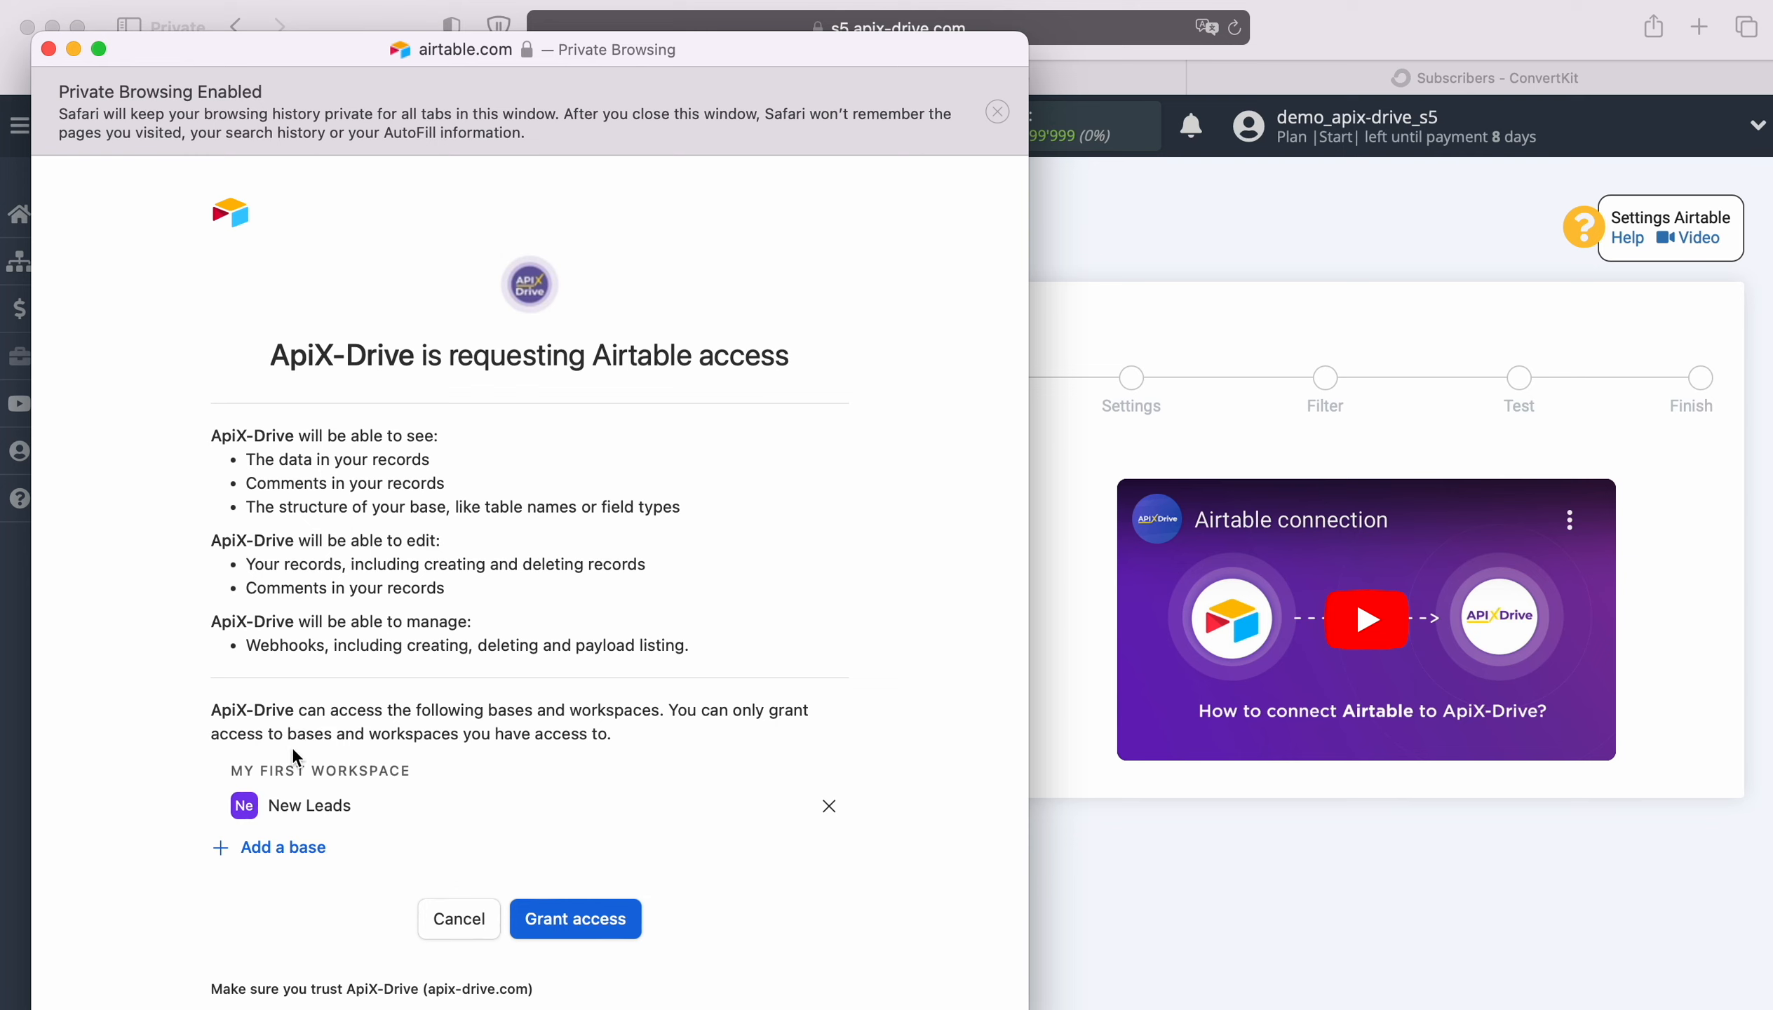
{"action": "left_click", "coordinate": [292, 851]}
{"action": "left_click", "coordinate": [302, 798]}
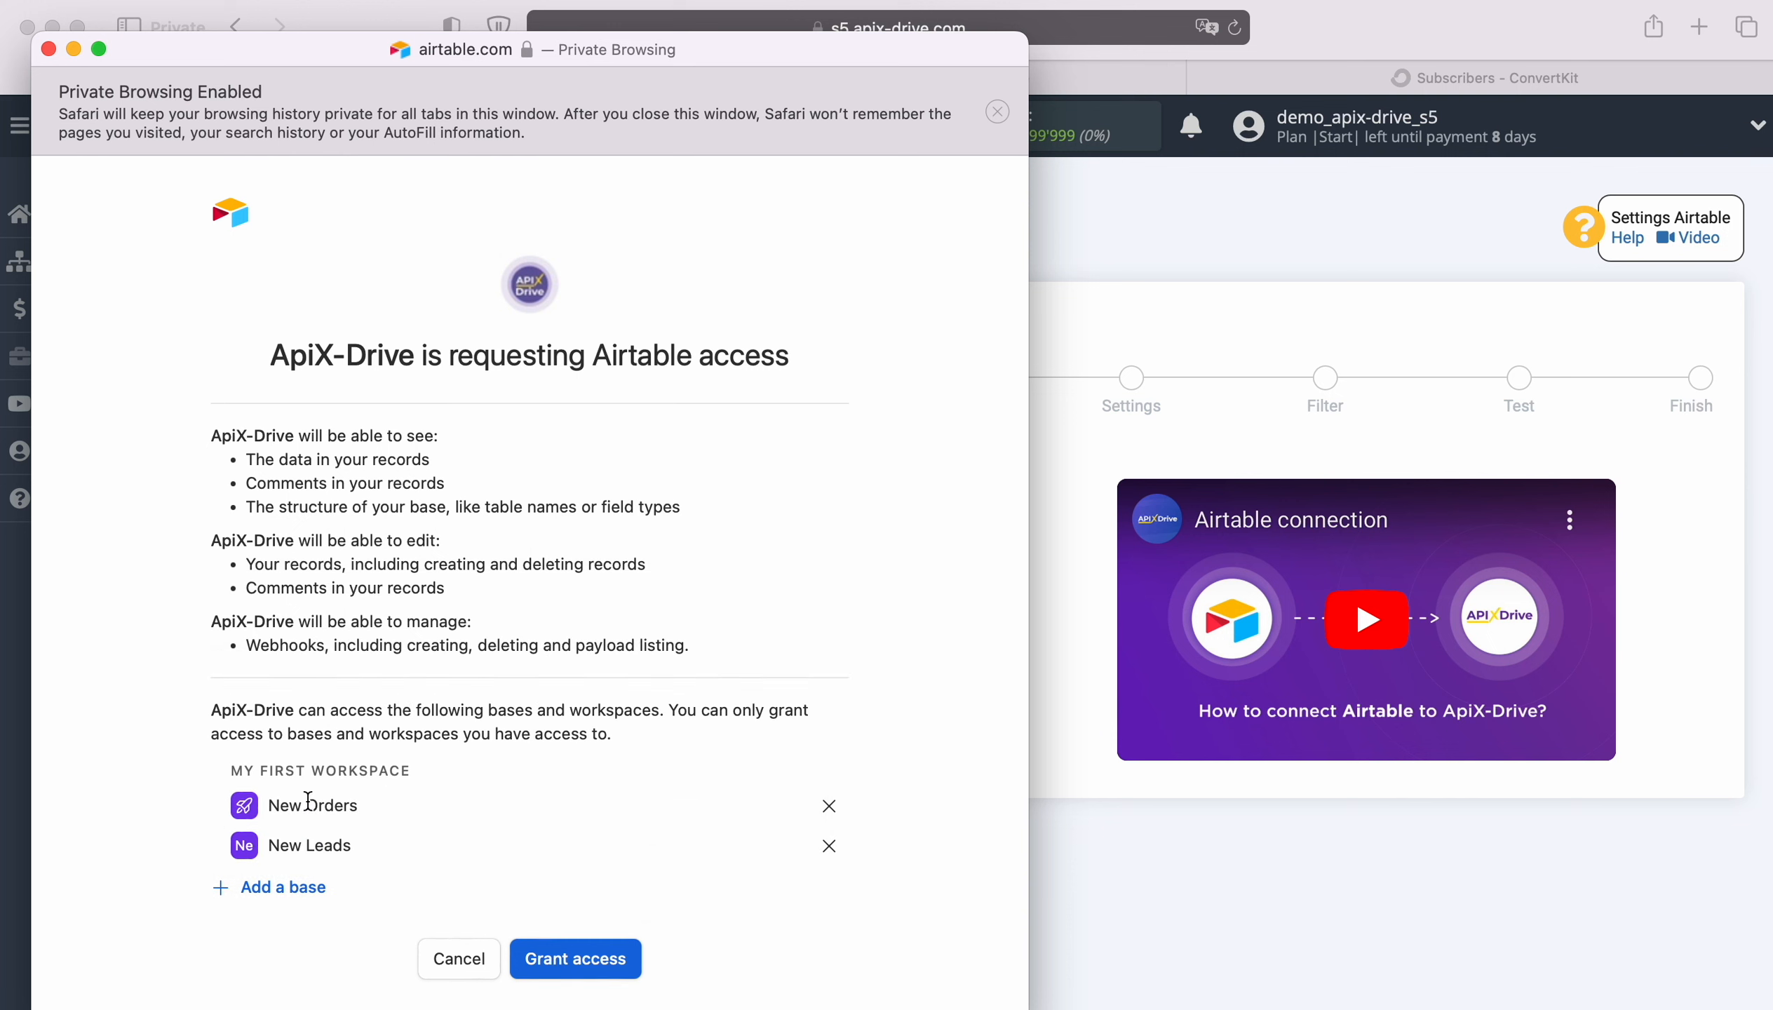
{"action": "left_click", "coordinate": [574, 959]}
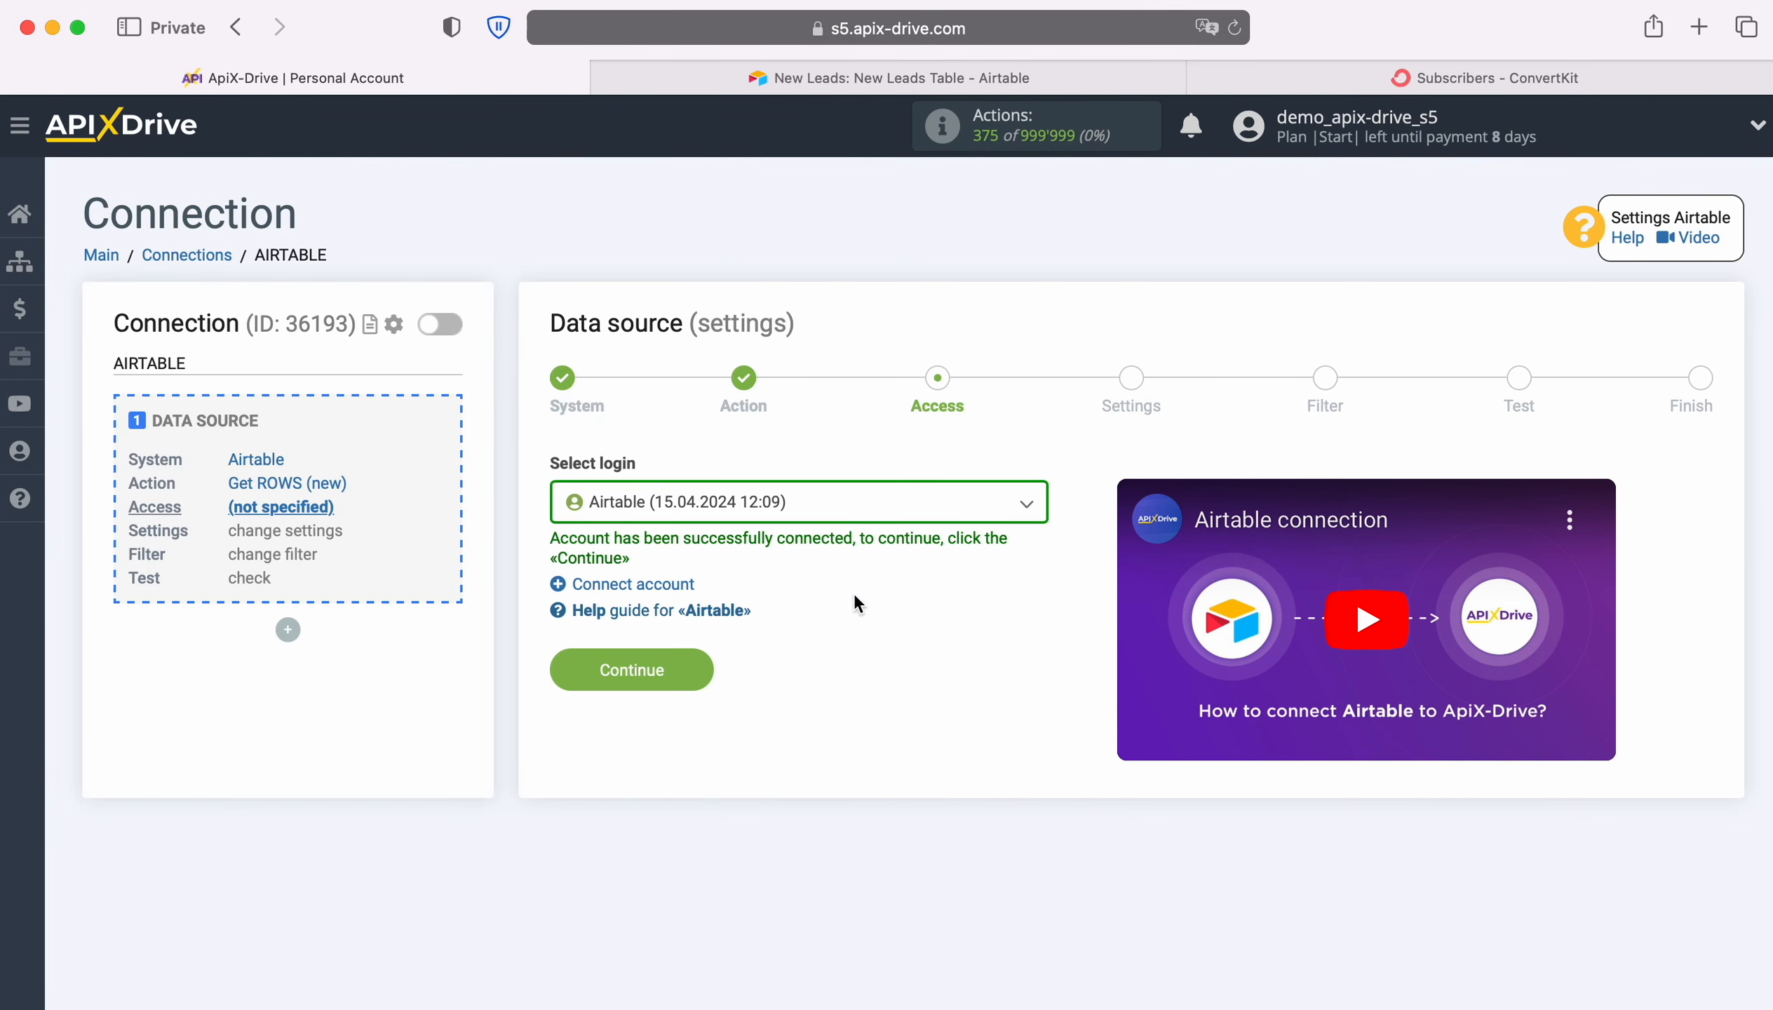
Select the newly connected Airtable login for the data source and continue to its settings
{"action": "left_click", "coordinate": [936, 503]}
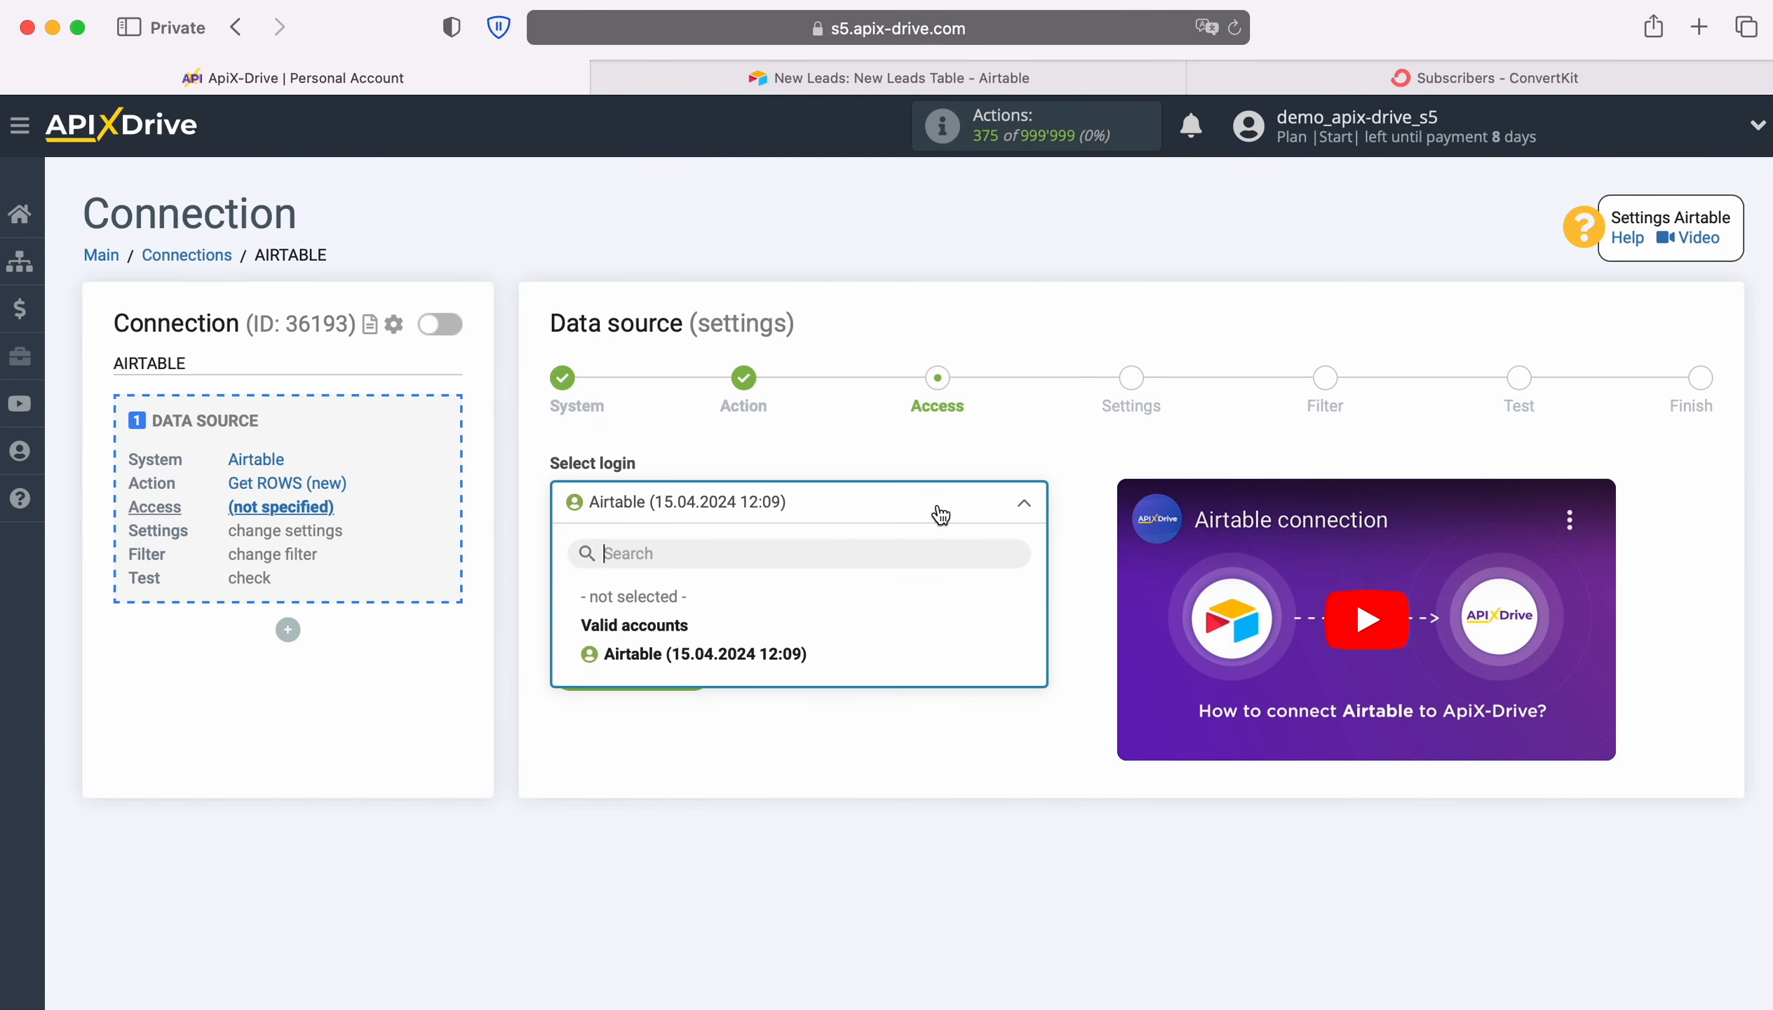
{"action": "left_click", "coordinate": [806, 655]}
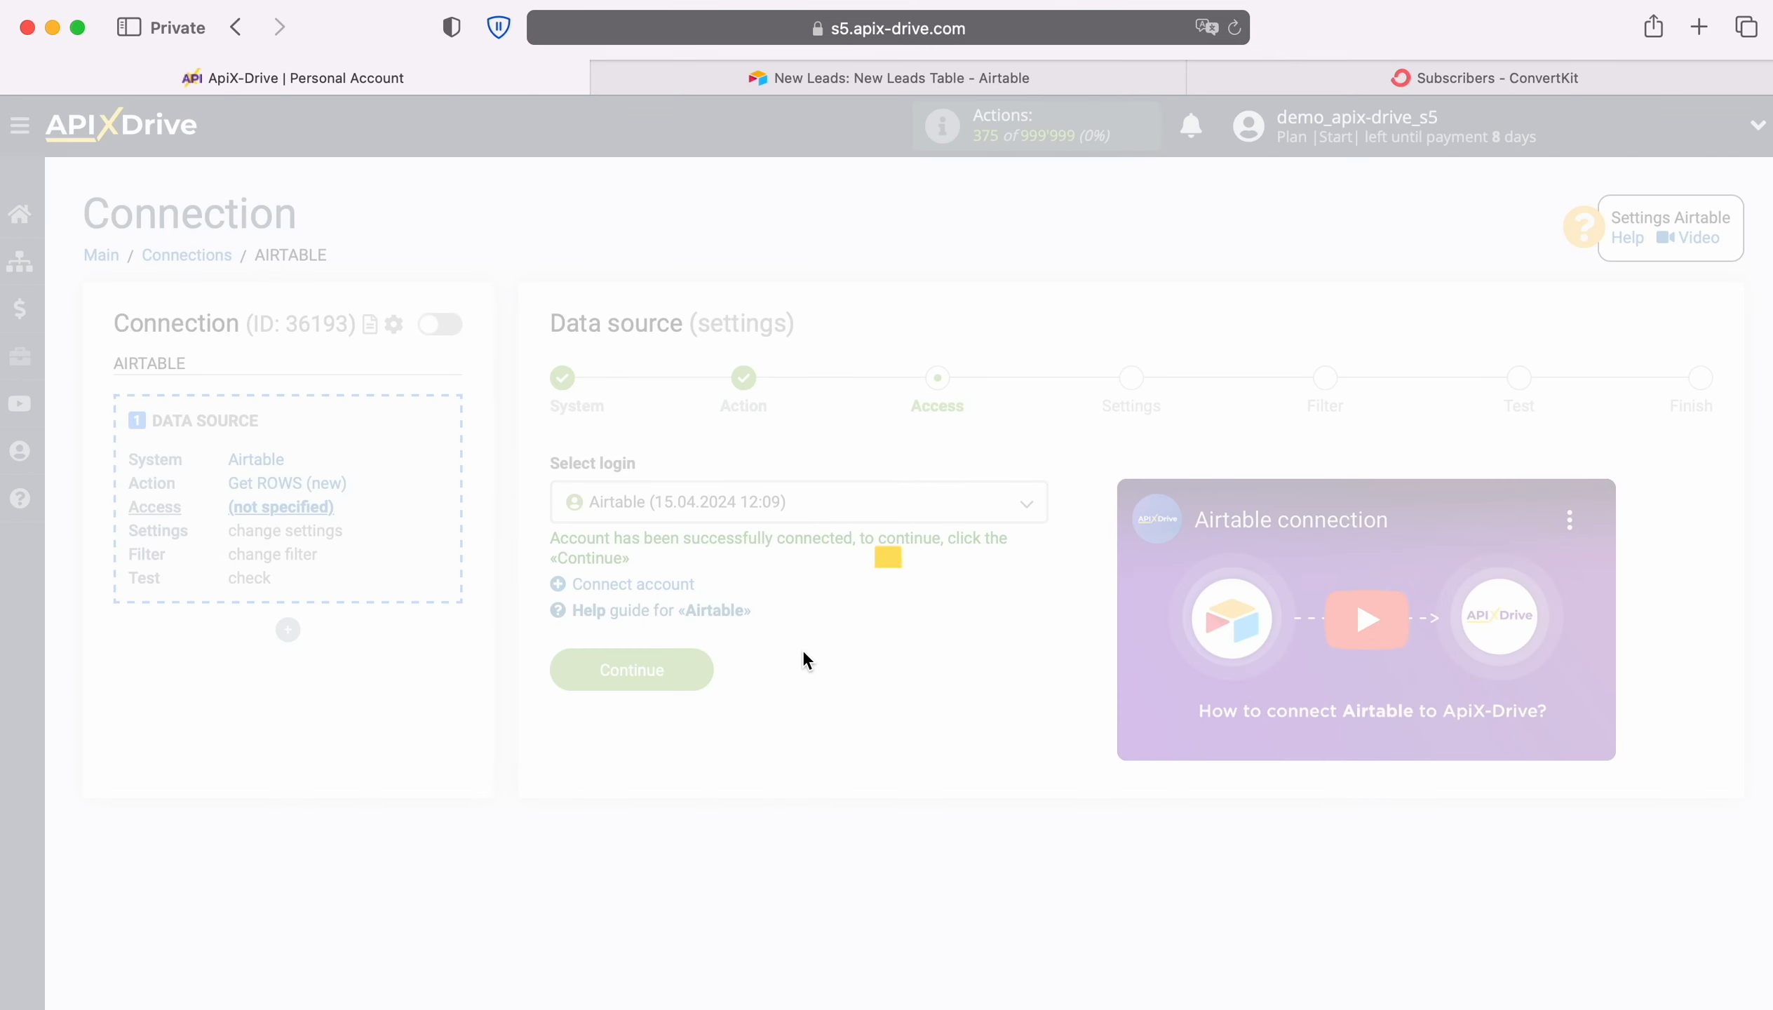
{"action": "left_click", "coordinate": [699, 660]}
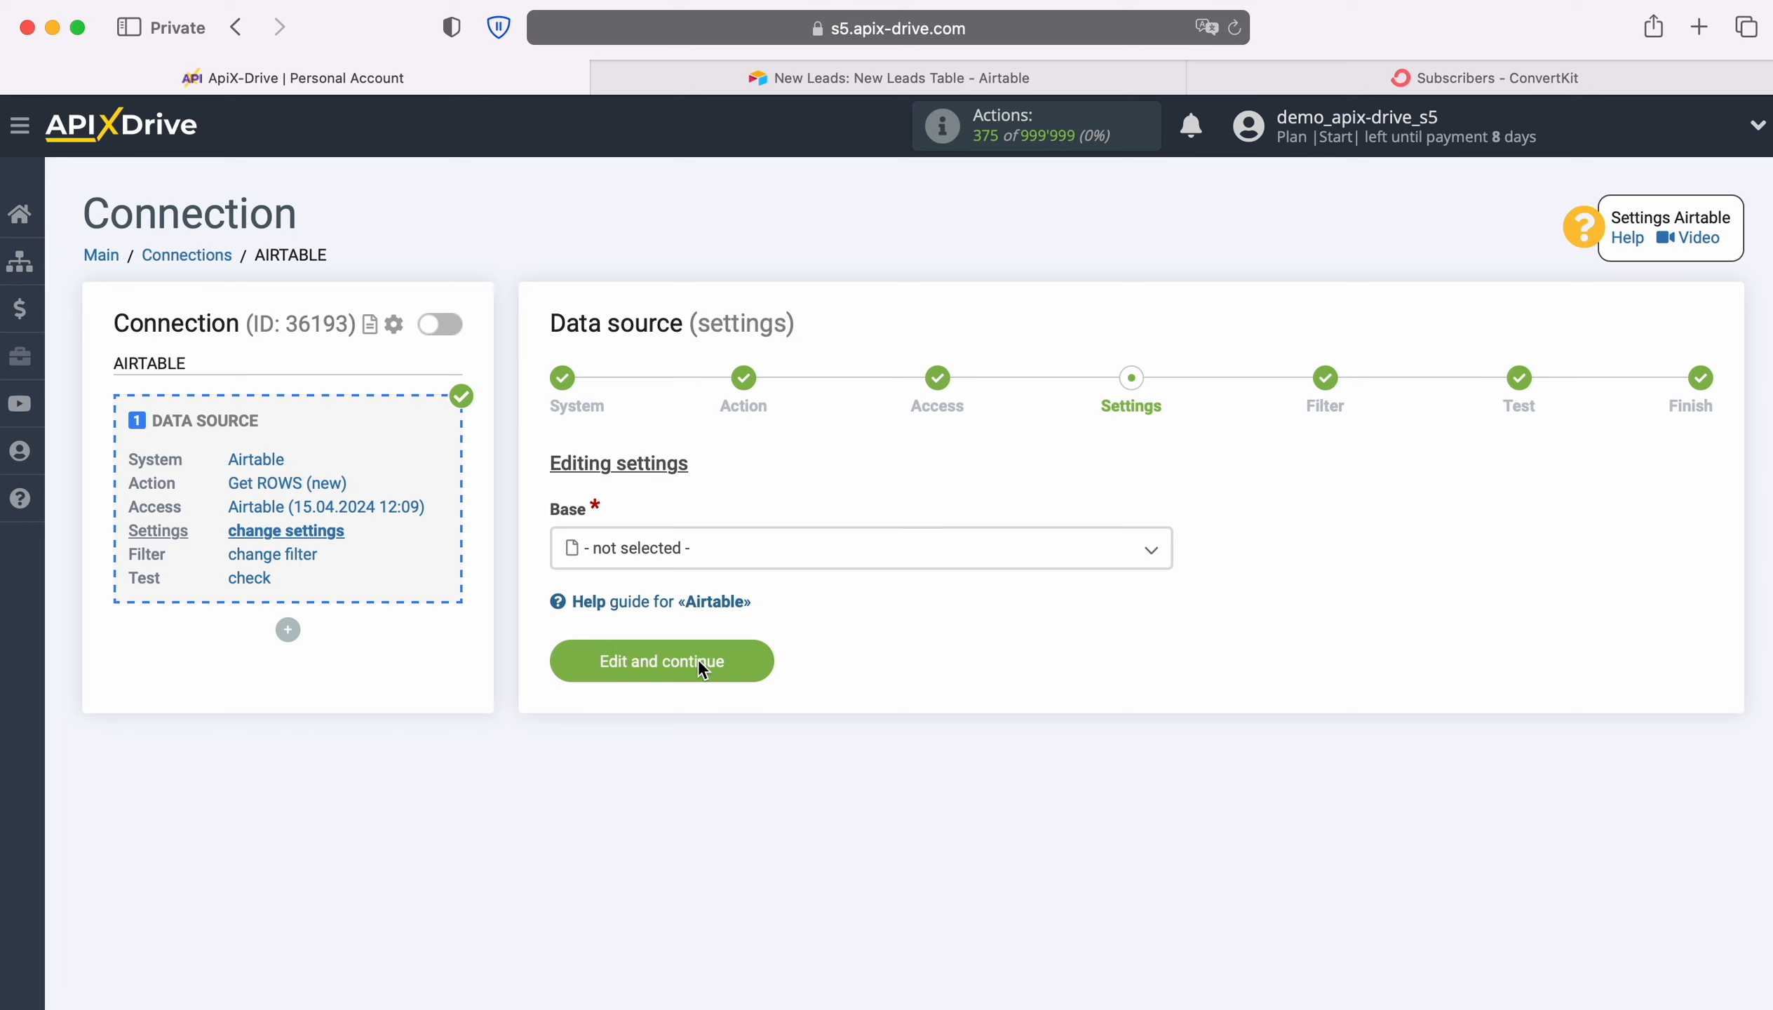
Set the source base to New Leads and the table to New Leads Table, and open the created-time column choices
{"action": "left_click", "coordinate": [697, 556]}
{"action": "left_click", "coordinate": [654, 703]}
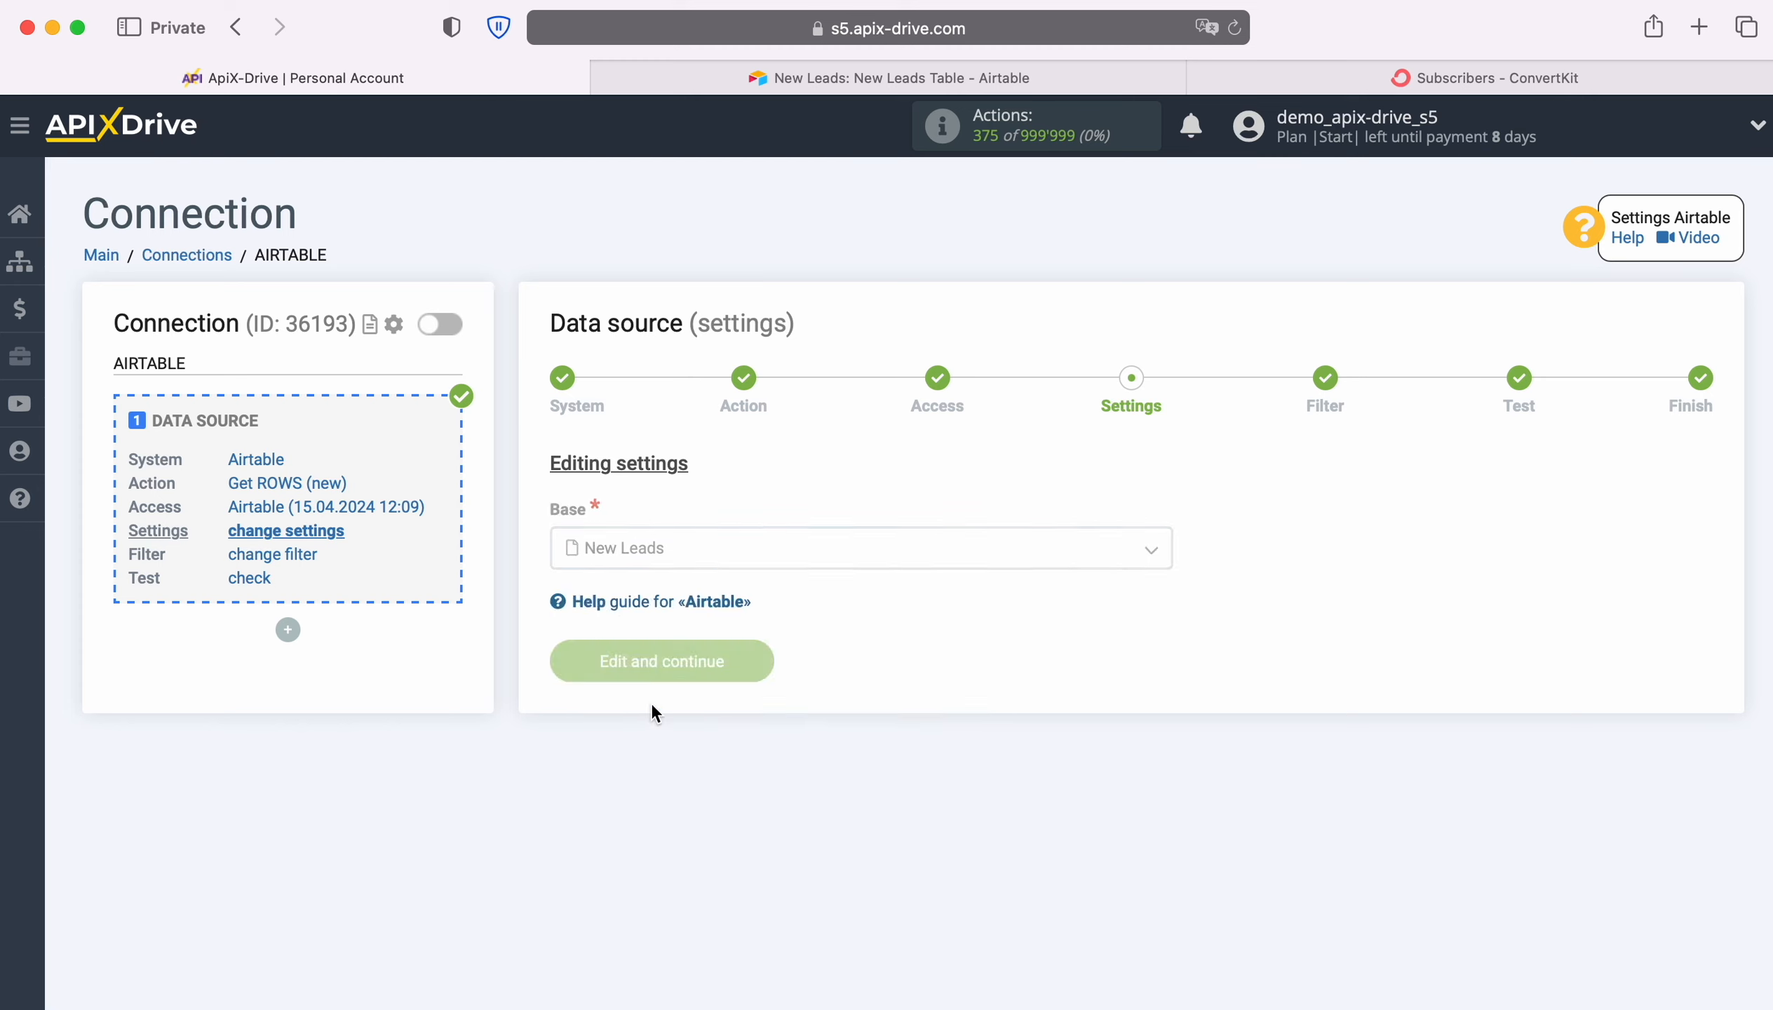
{"action": "left_click", "coordinate": [649, 654]}
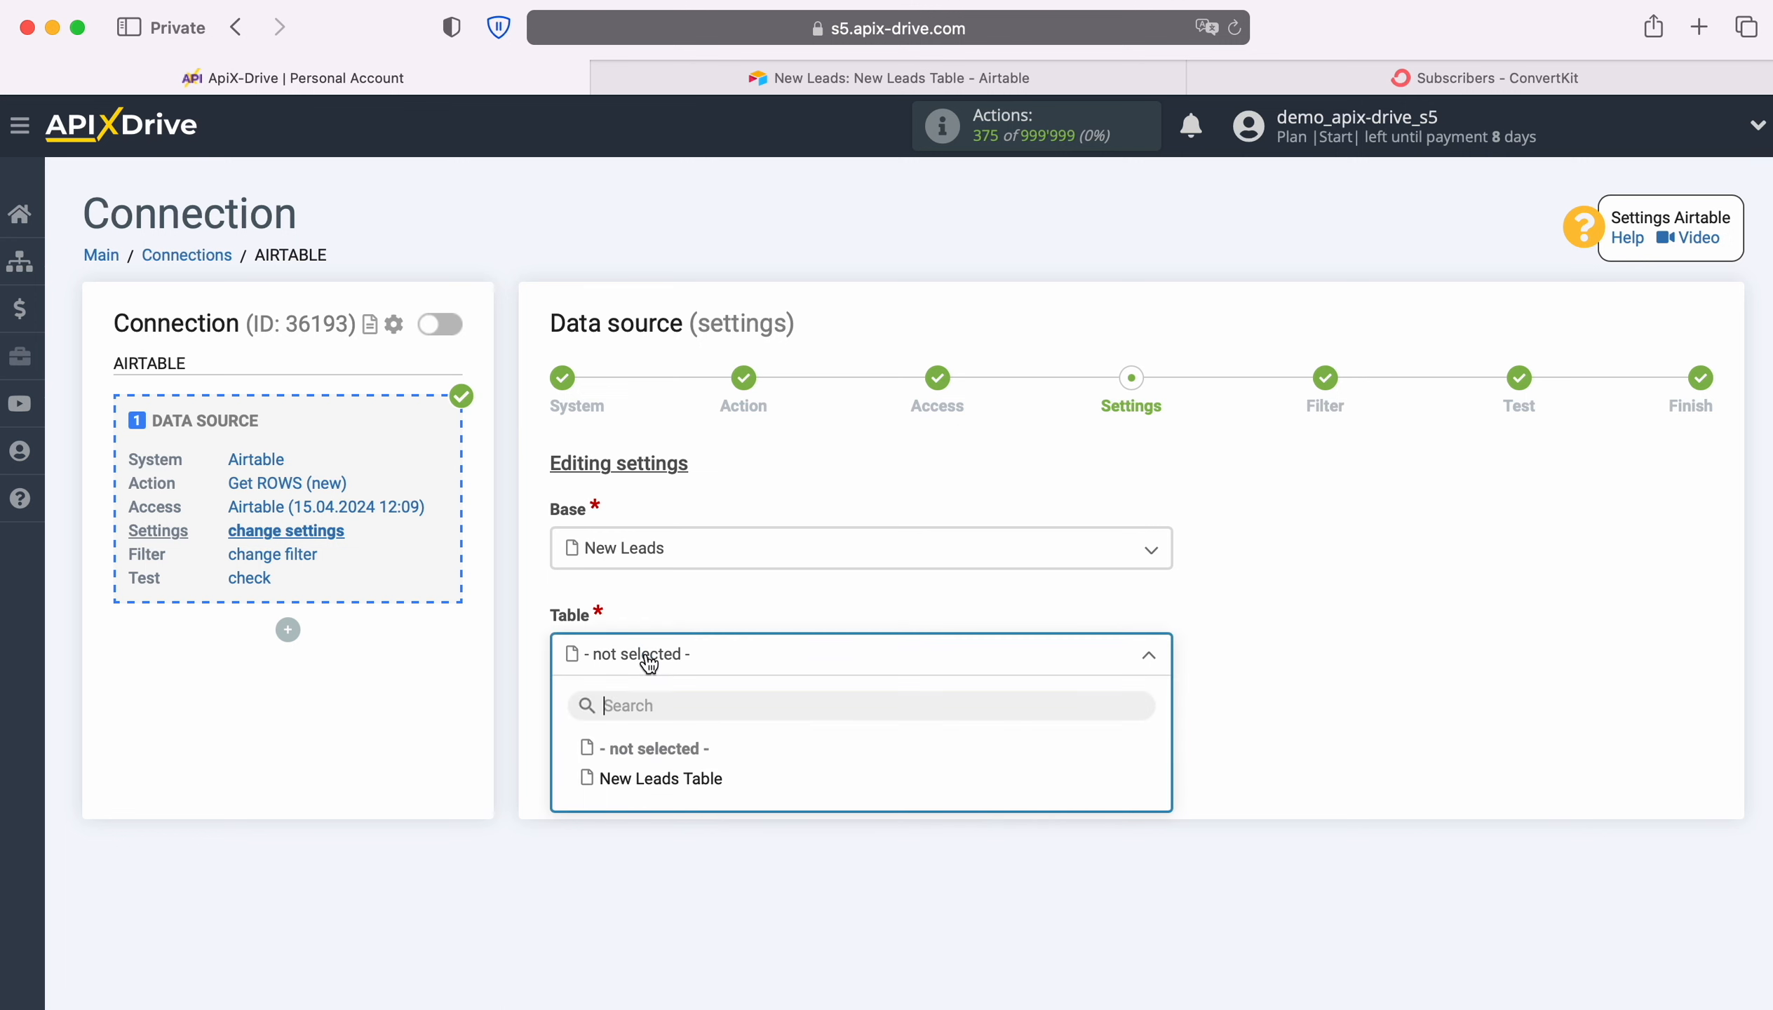
{"action": "left_click", "coordinate": [692, 787]}
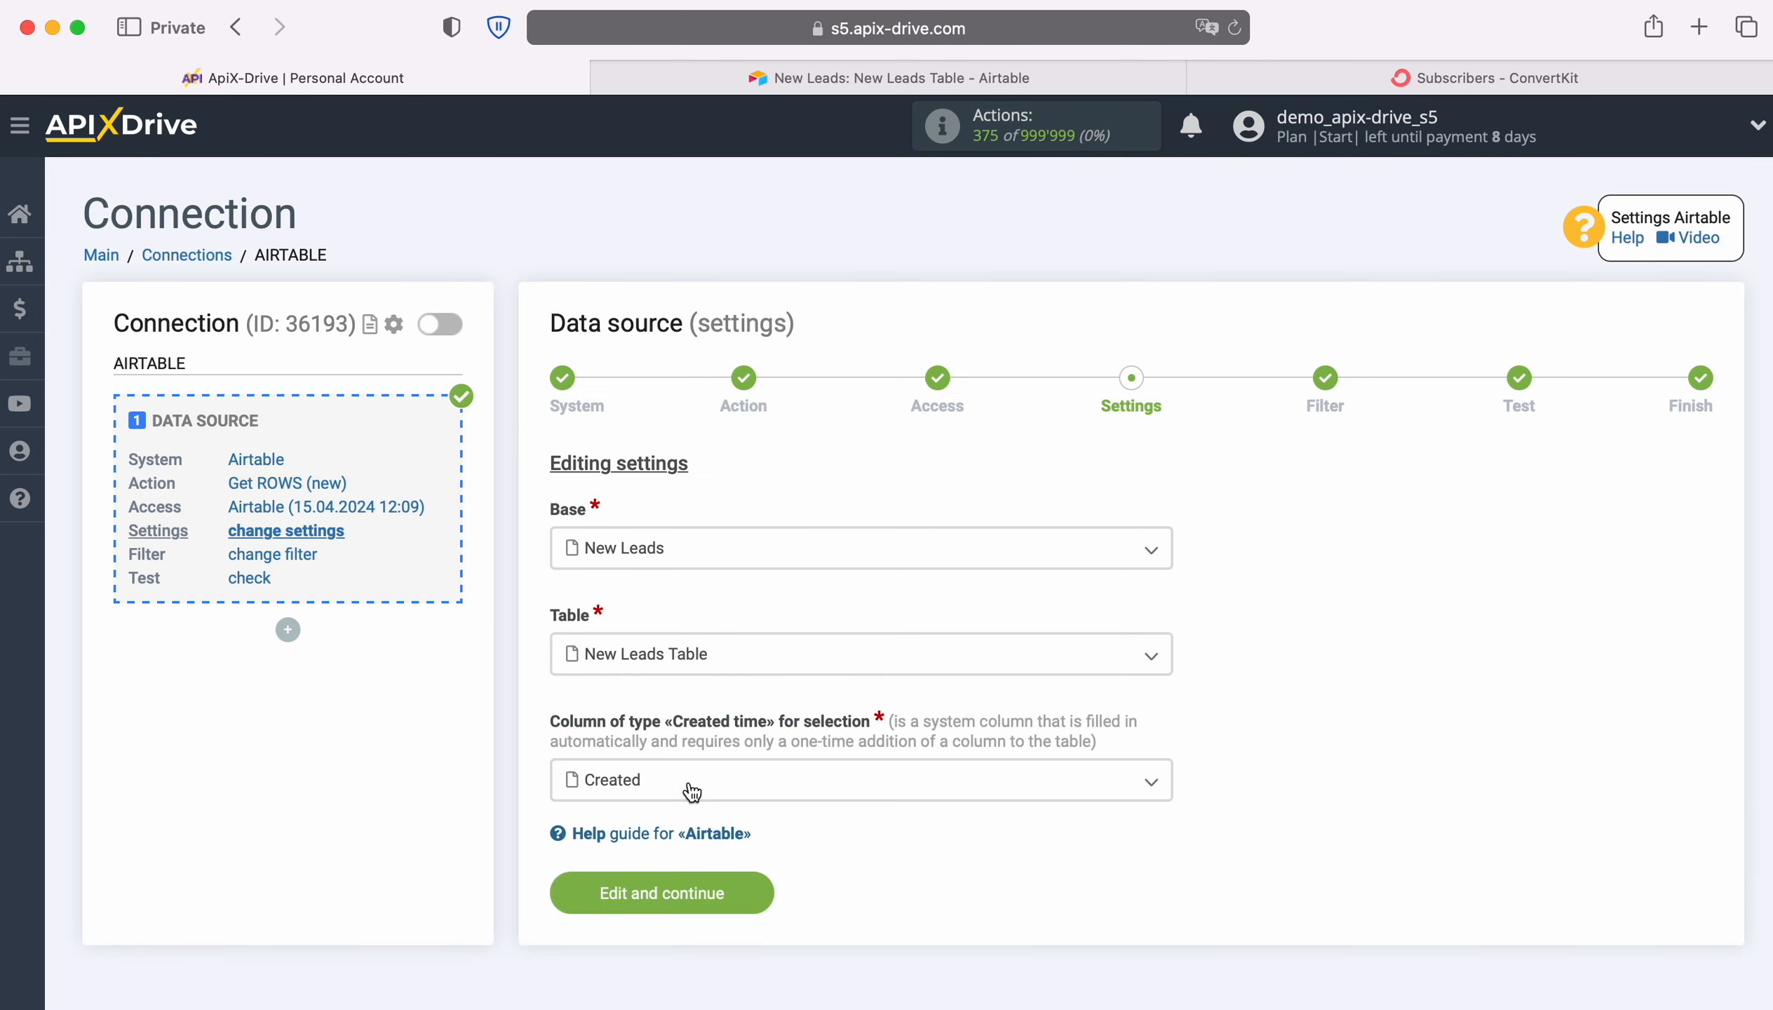
{"action": "left_click", "coordinate": [692, 787]}
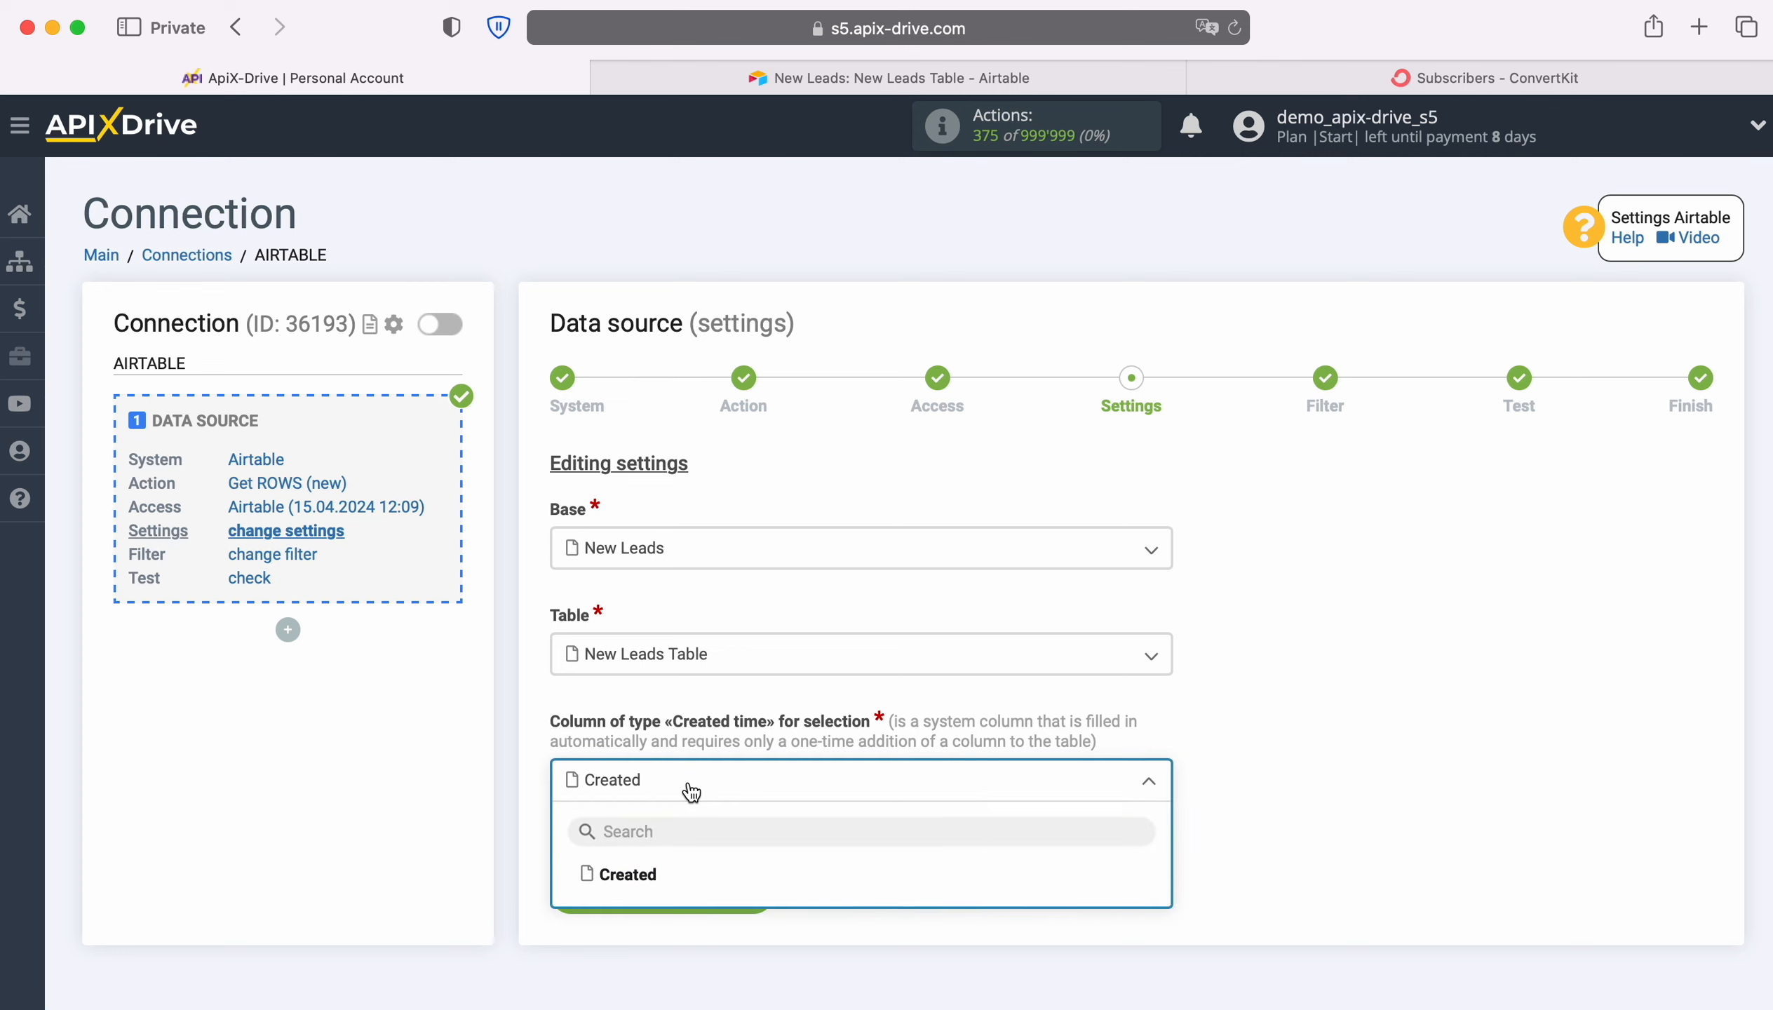
Switch to Airtable and look up the Created time field type for a new New Leads Table column, without adding one
{"action": "left_click", "coordinate": [771, 78]}
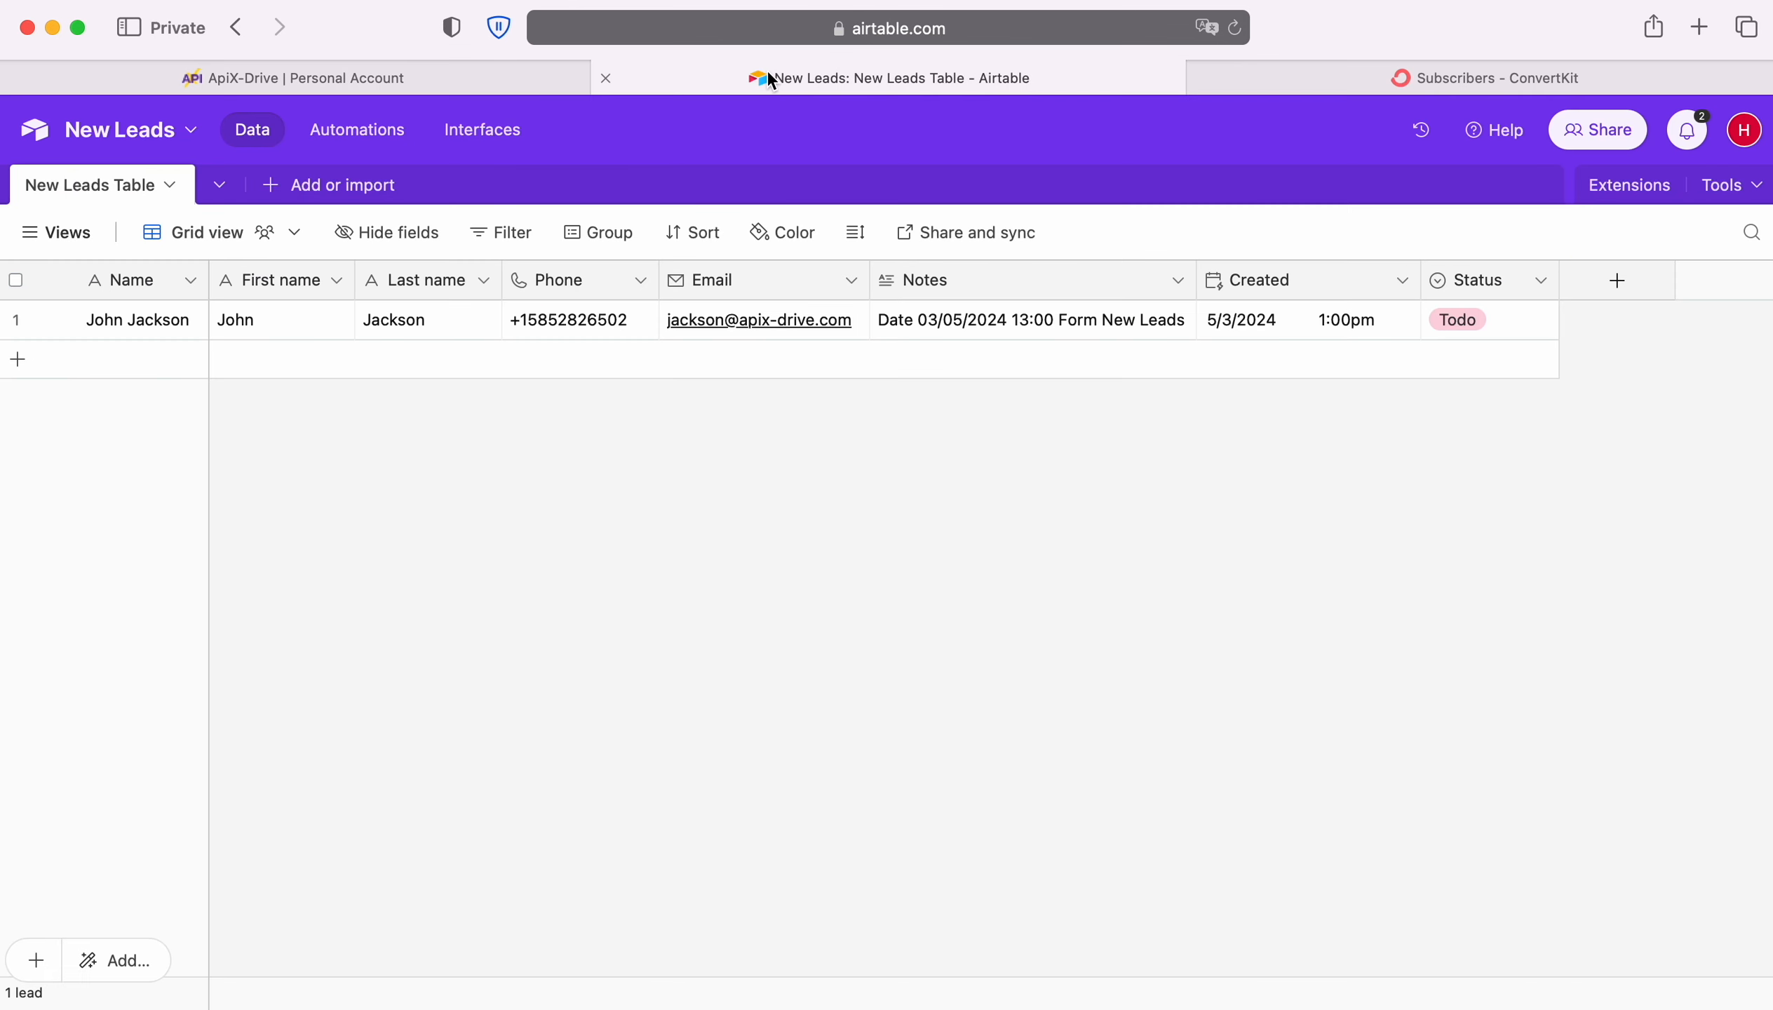
{"action": "left_click", "coordinate": [1618, 281]}
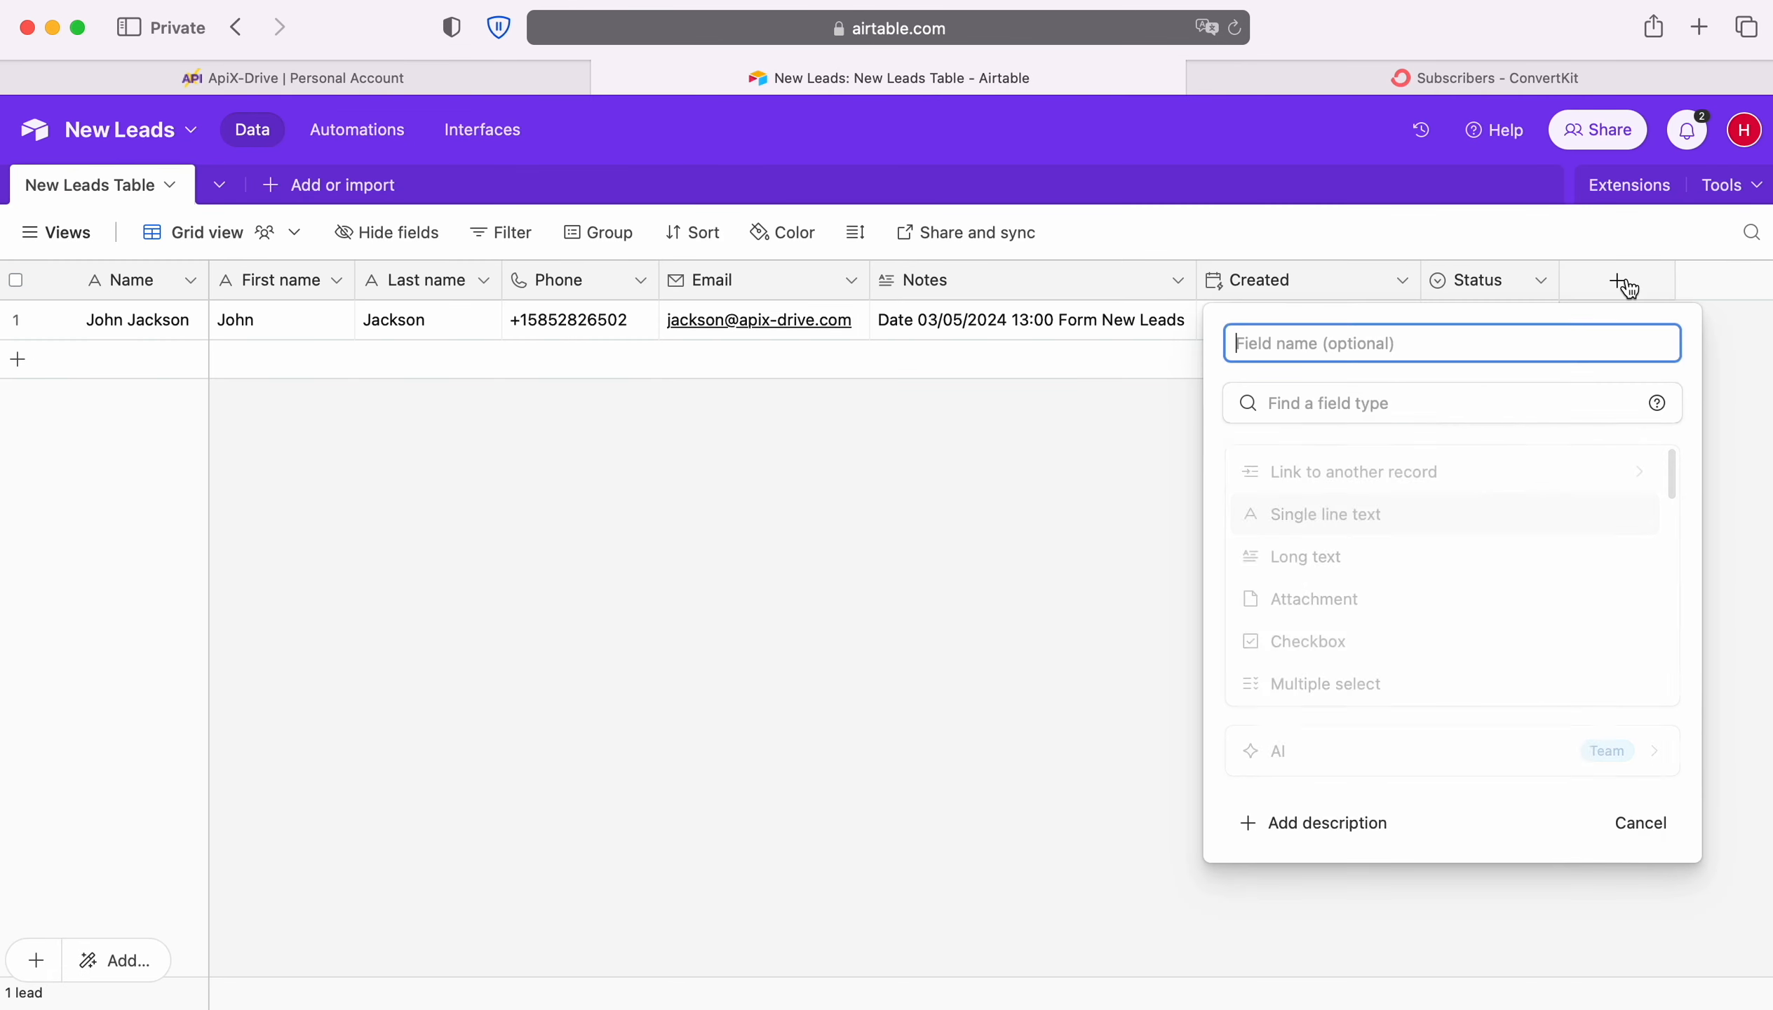
{"action": "scroll", "coordinate": [1504, 601], "scroll_direction": "down", "scroll_amount": 10}
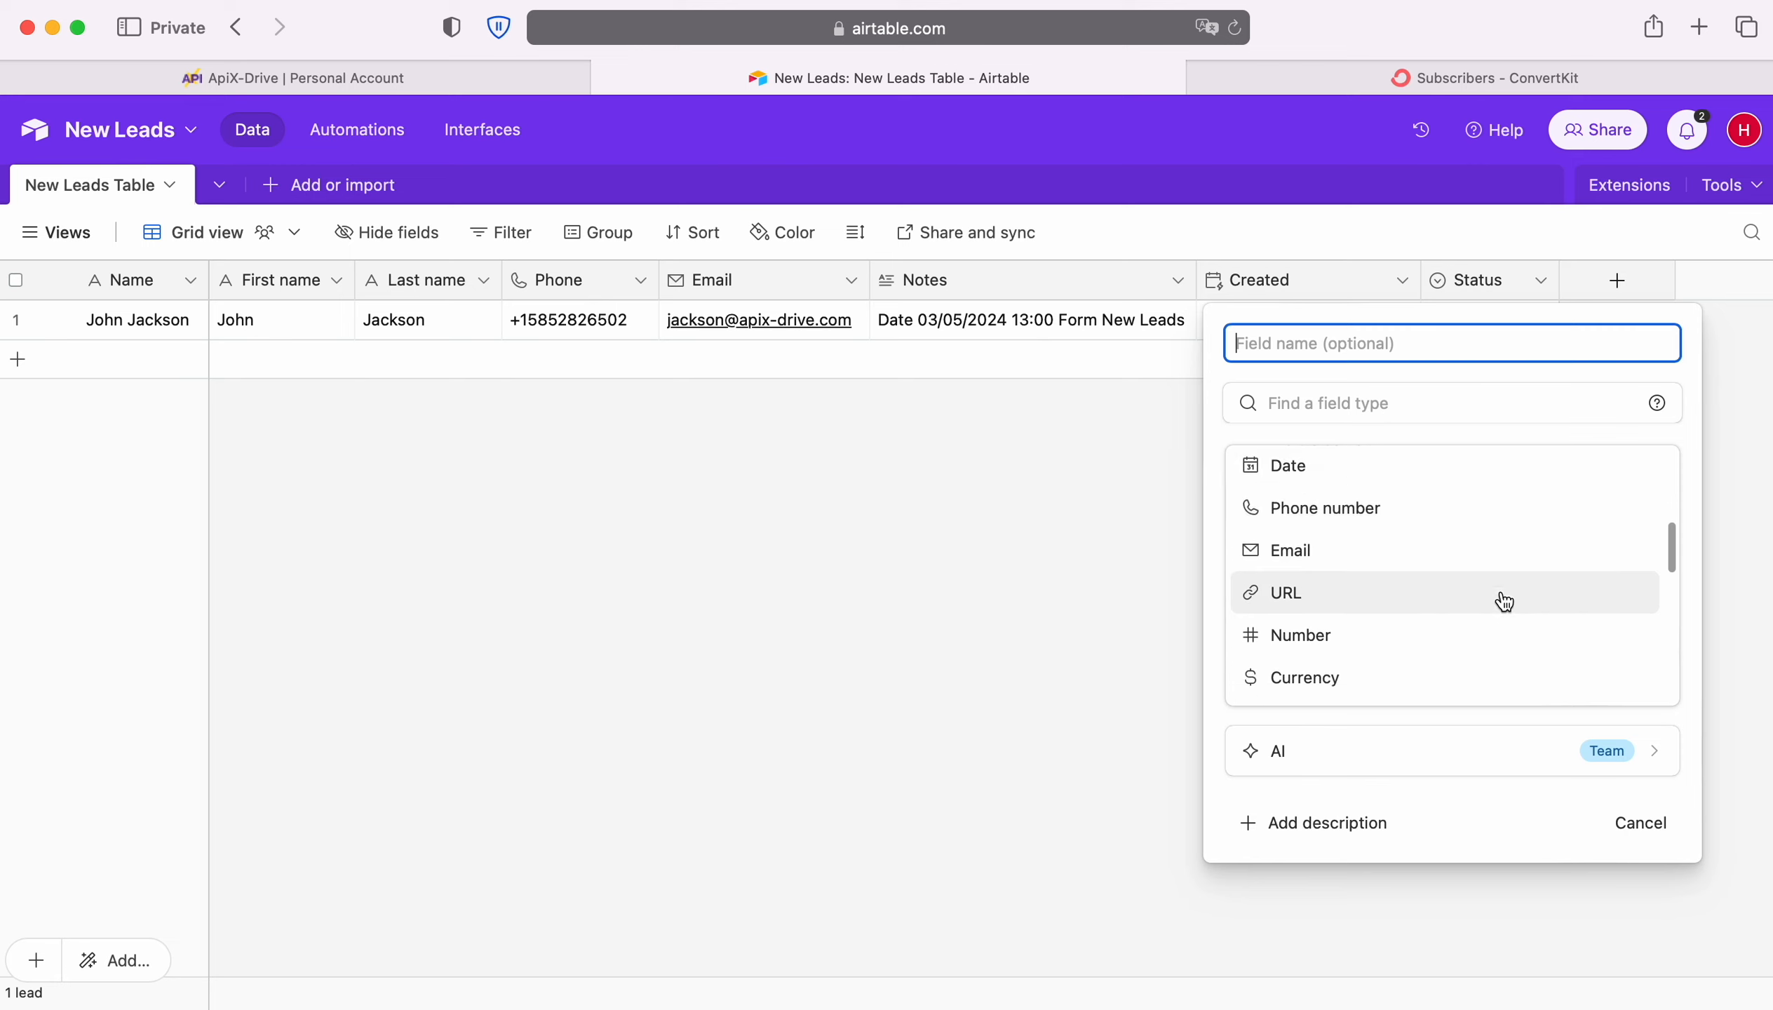
{"action": "scroll", "coordinate": [1504, 601], "scroll_direction": "down", "scroll_amount": 5}
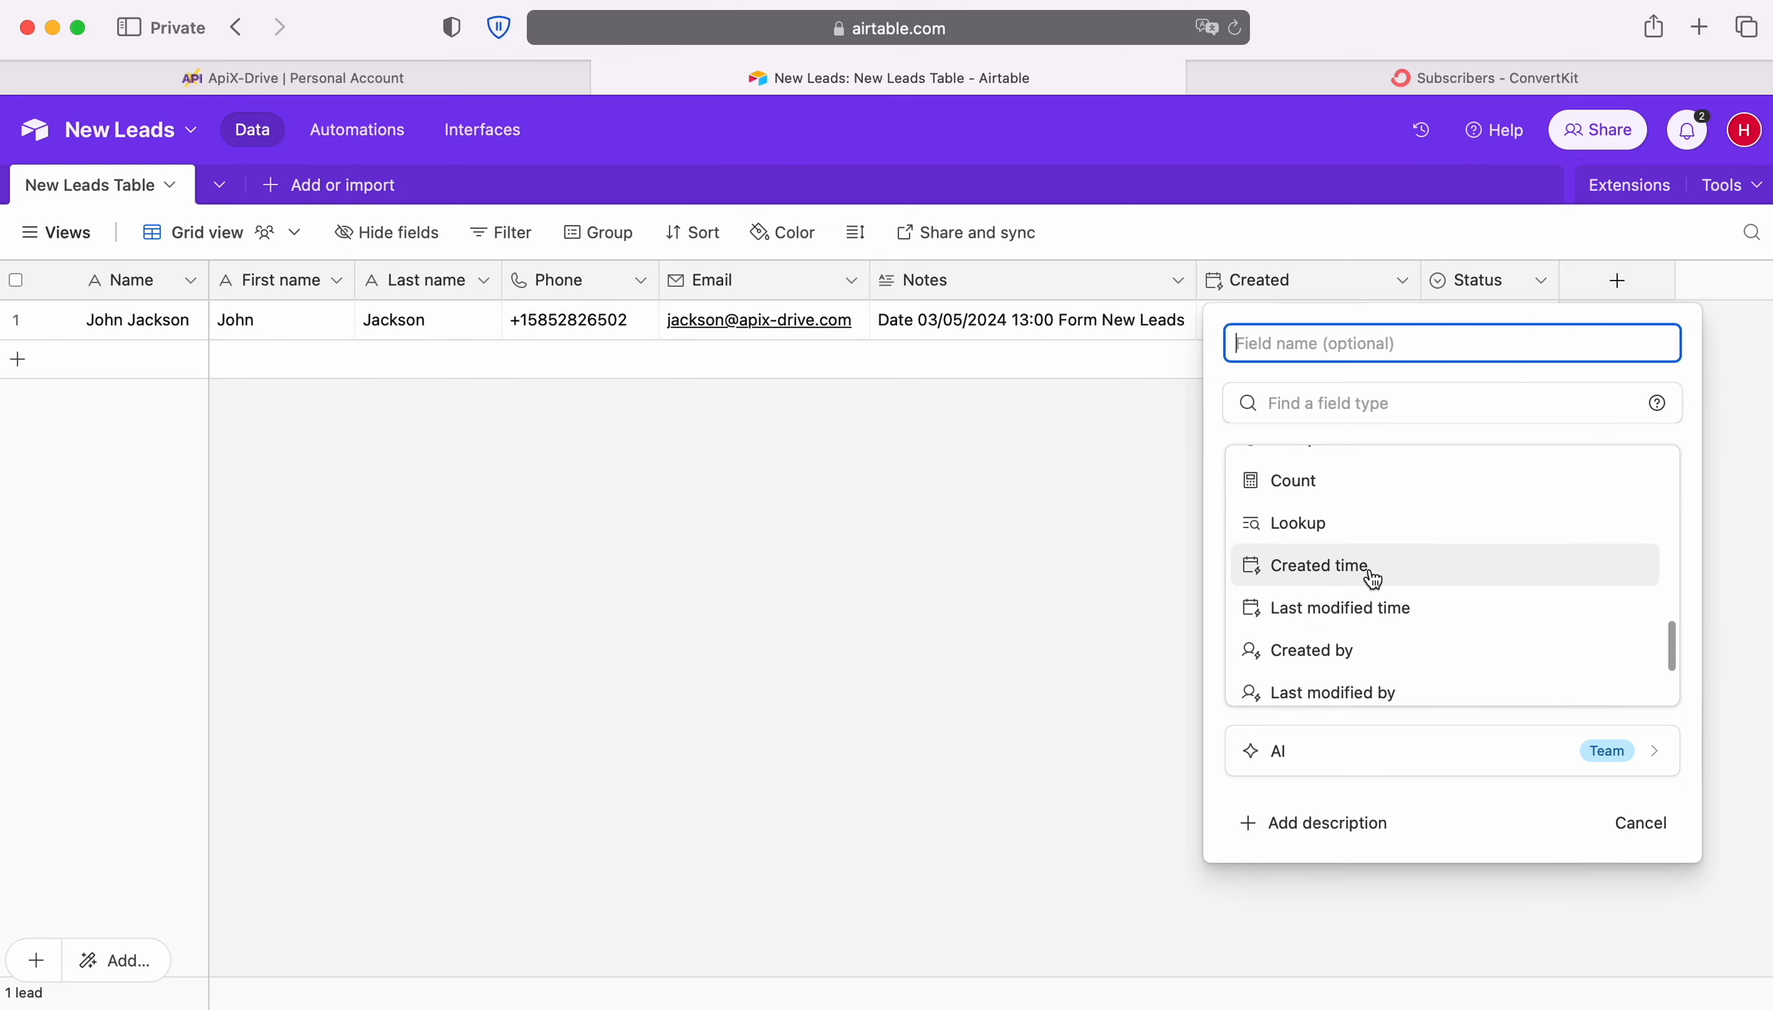
{"action": "left_click", "coordinate": [980, 580]}
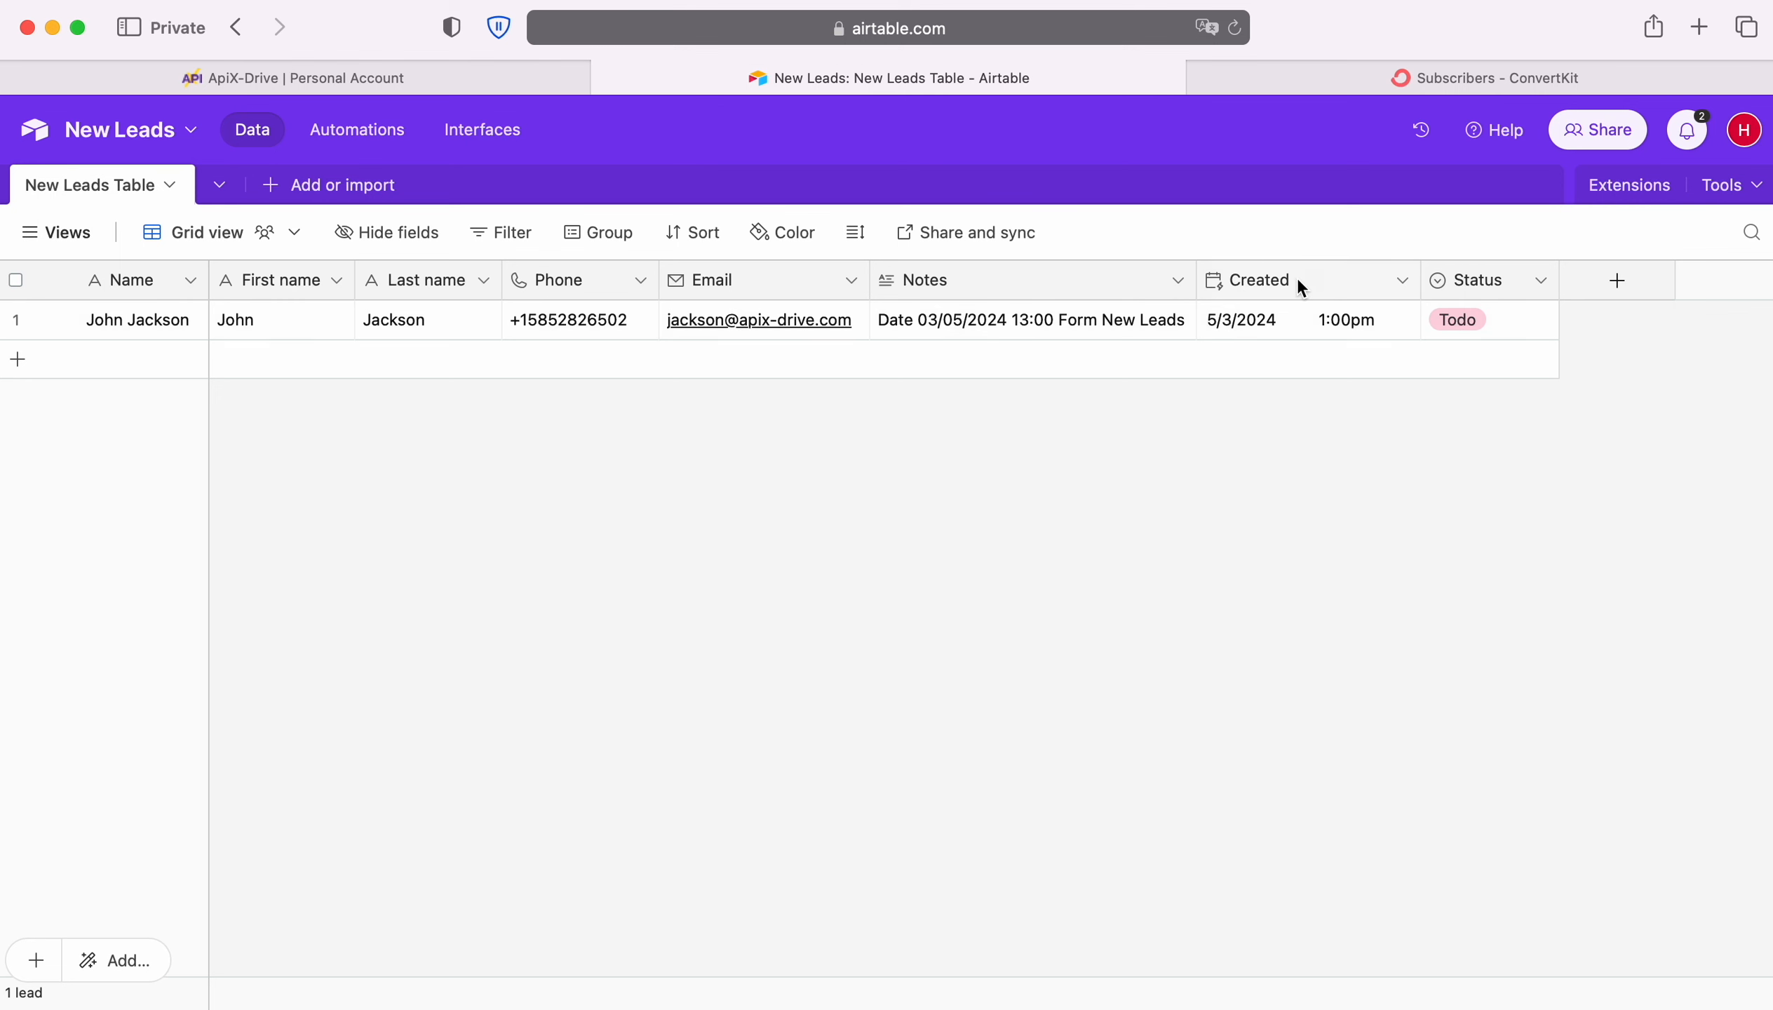
Return to ApiX-Drive, choose Created as the created-time column and save the data source settings
{"action": "left_click", "coordinate": [191, 76]}
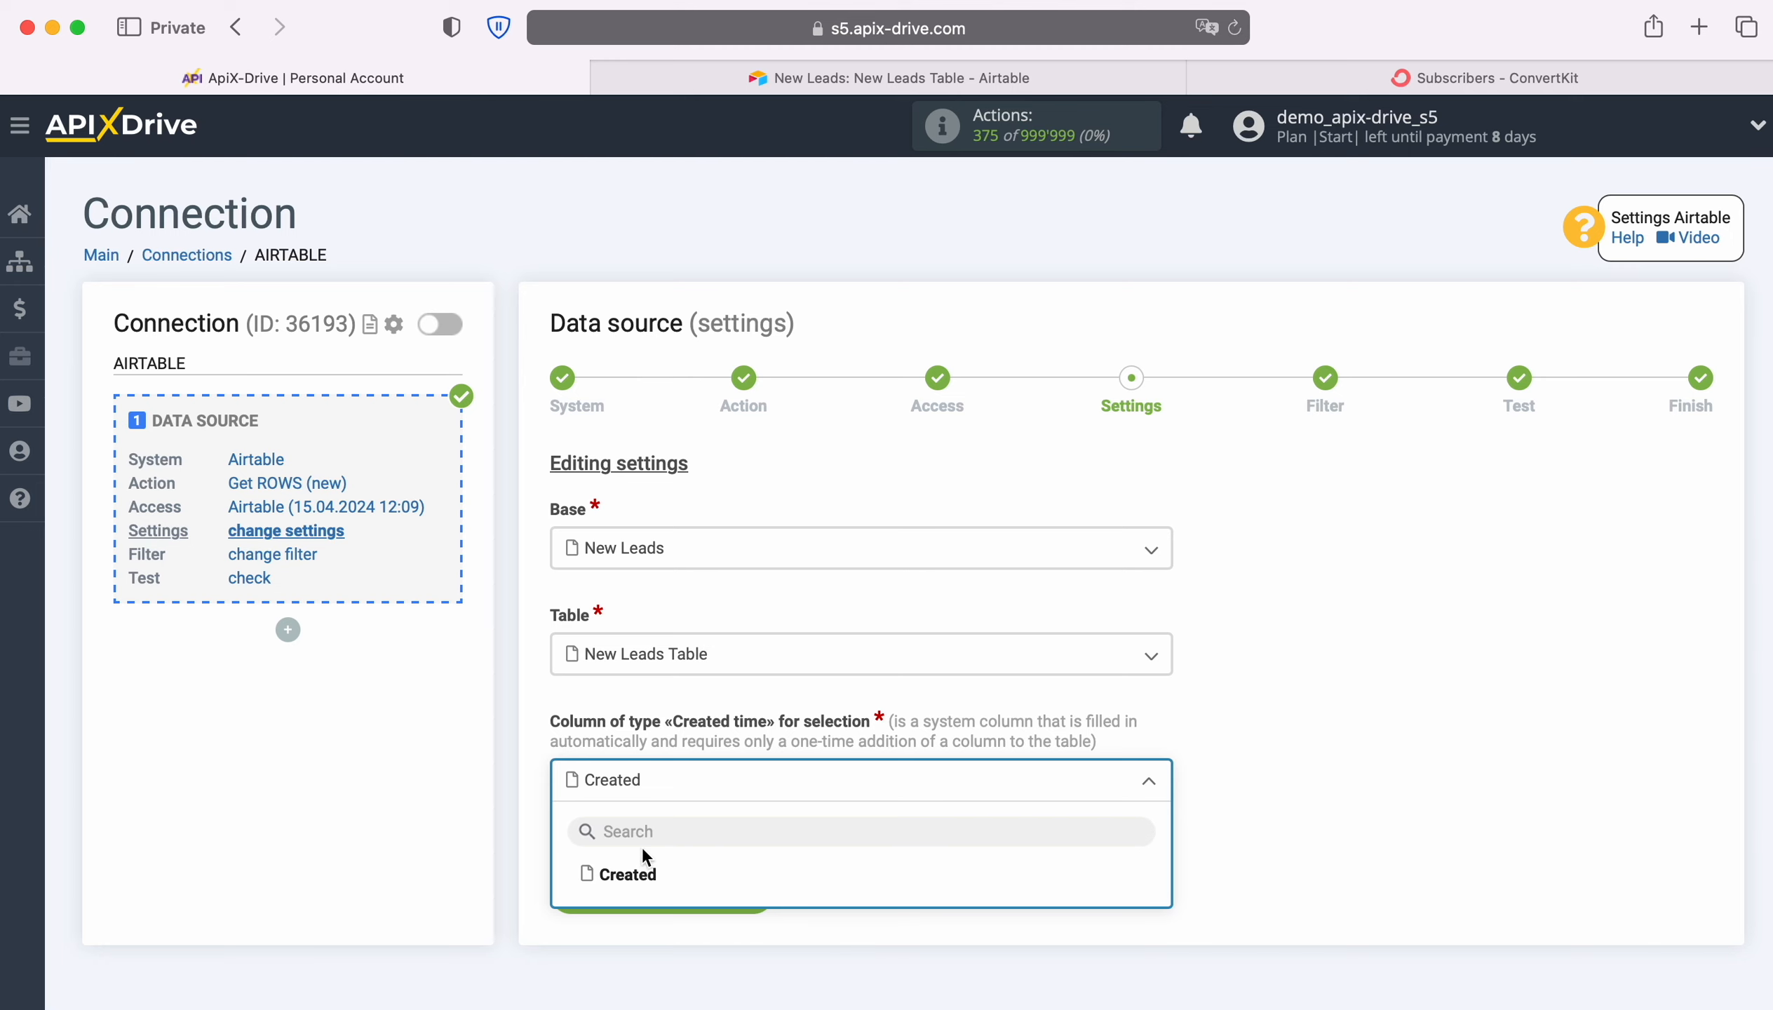
{"action": "left_click", "coordinate": [634, 874]}
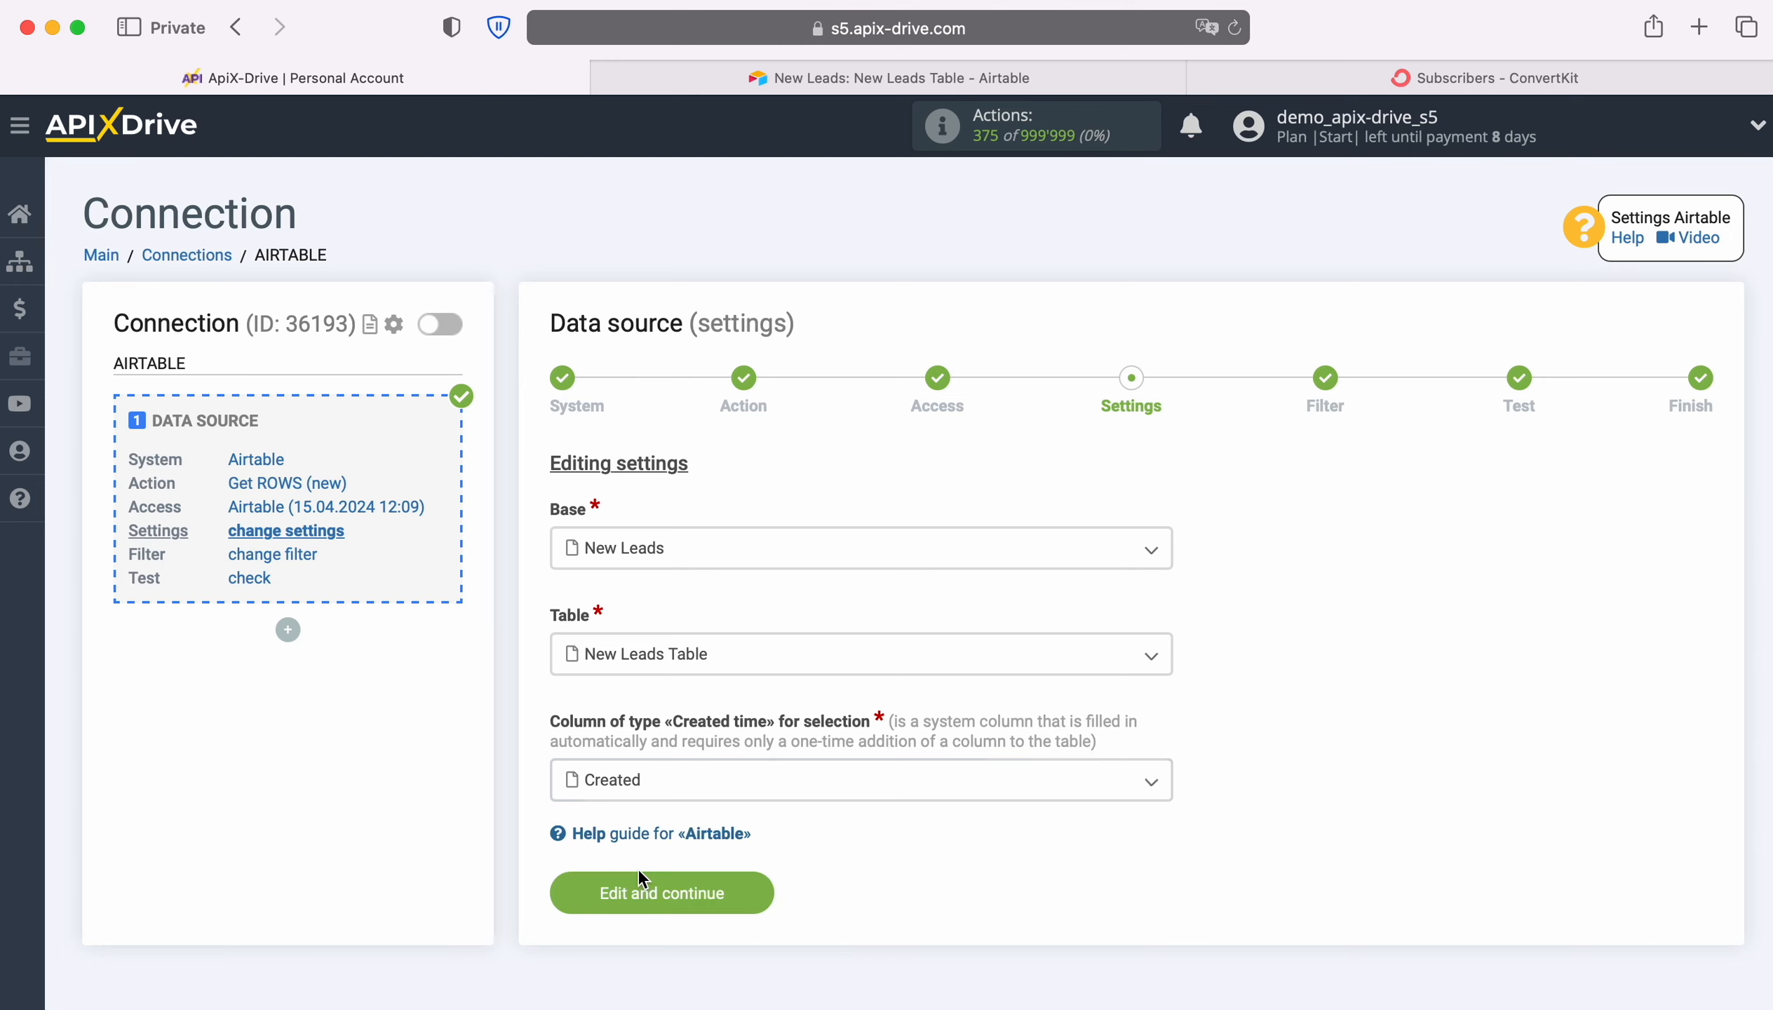
{"action": "left_click", "coordinate": [763, 889]}
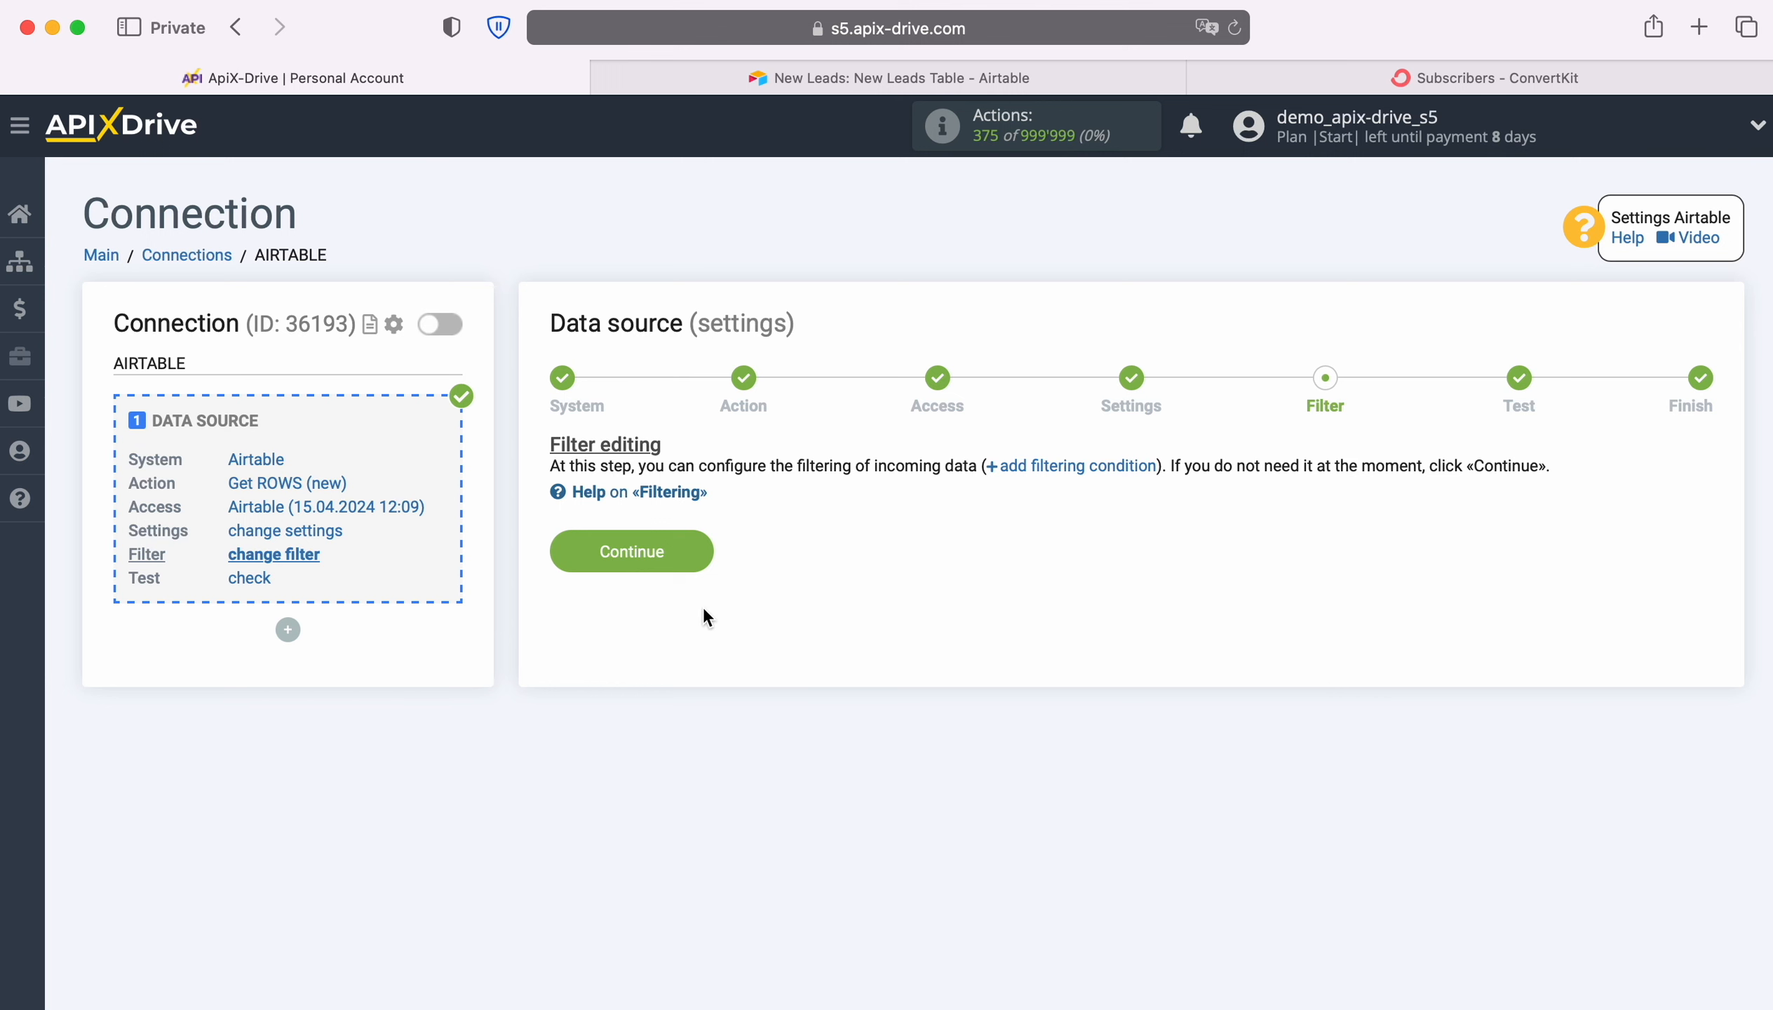
Finish the data source with no filter and its loaded test data, and start configuring the data destination
{"action": "left_click", "coordinate": [695, 542]}
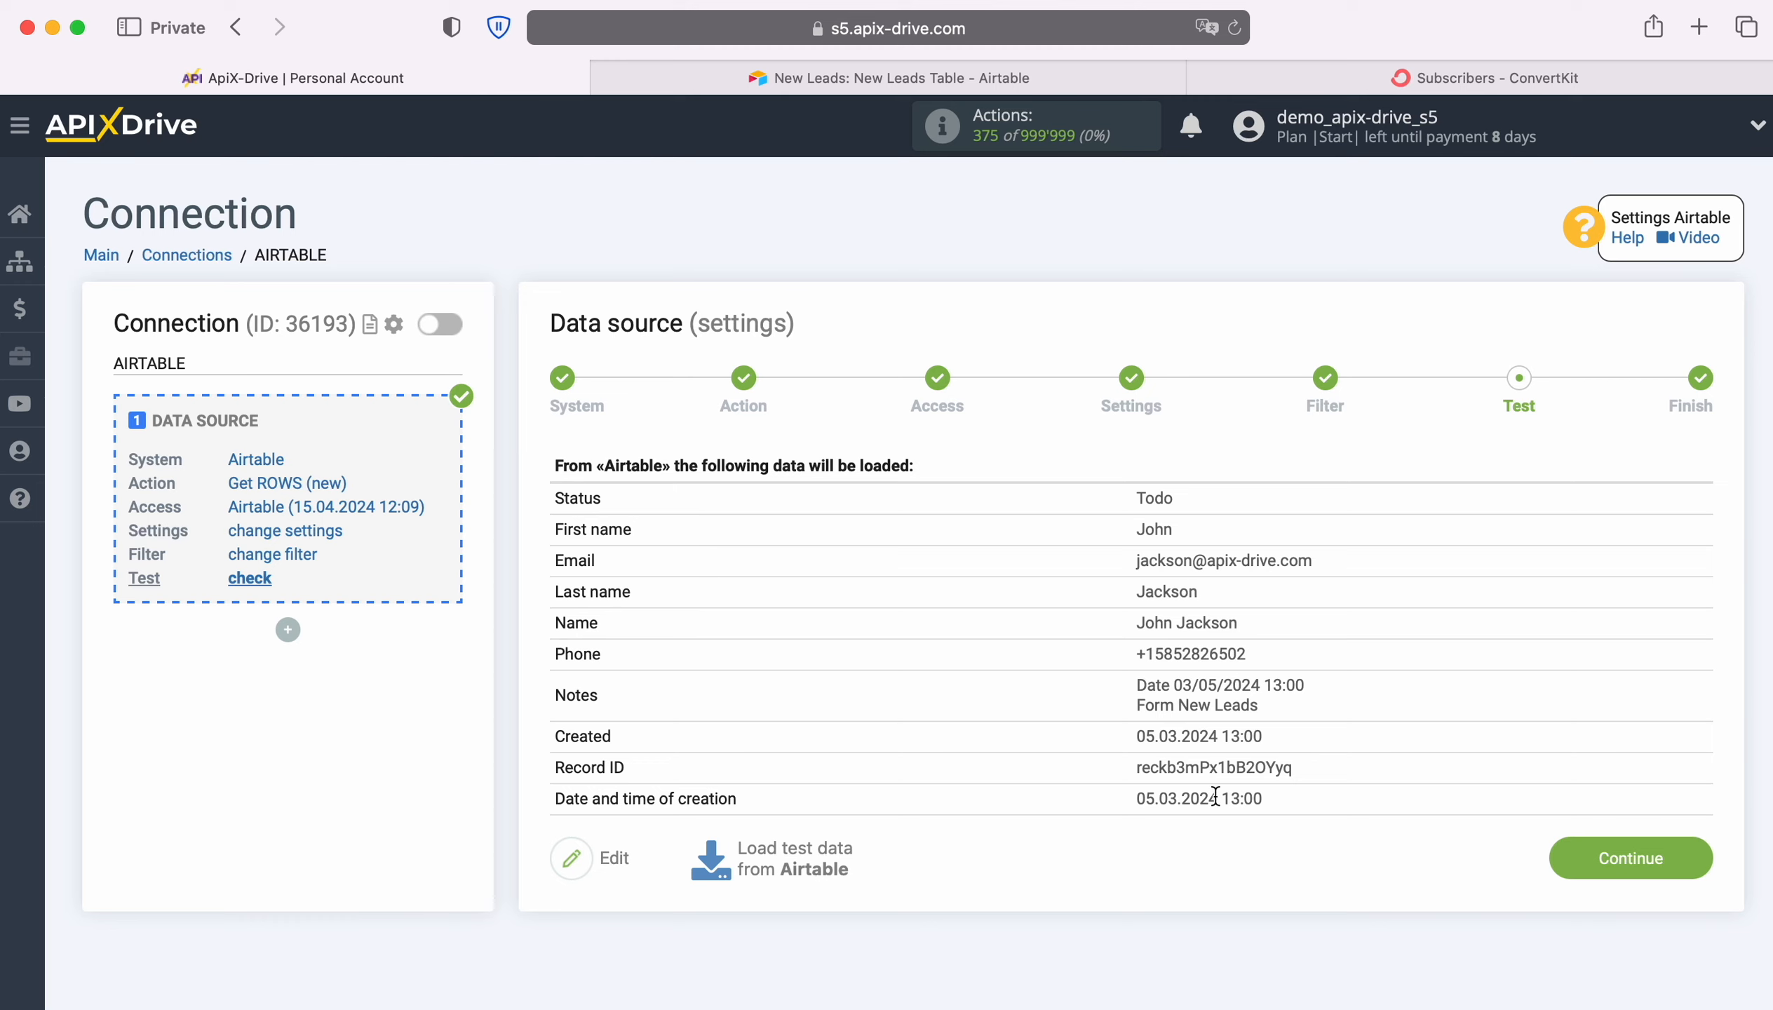
{"action": "left_click", "coordinate": [1683, 849]}
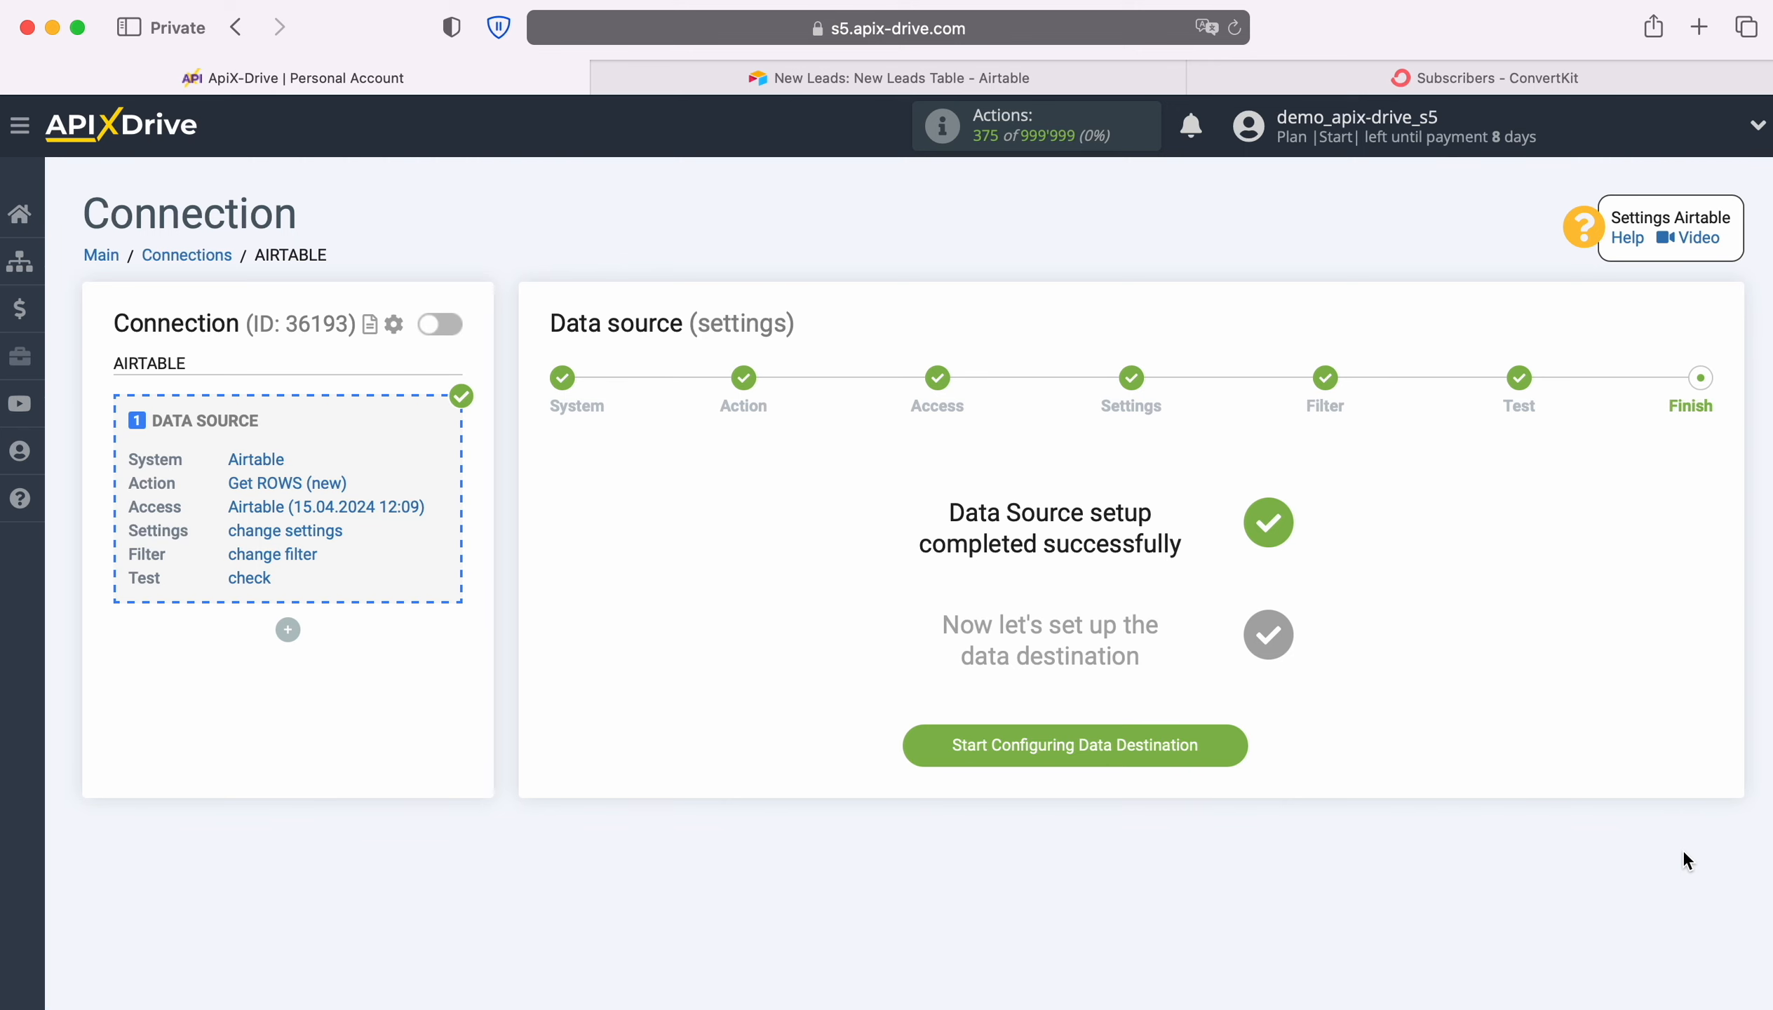
{"action": "left_click", "coordinate": [1237, 739]}
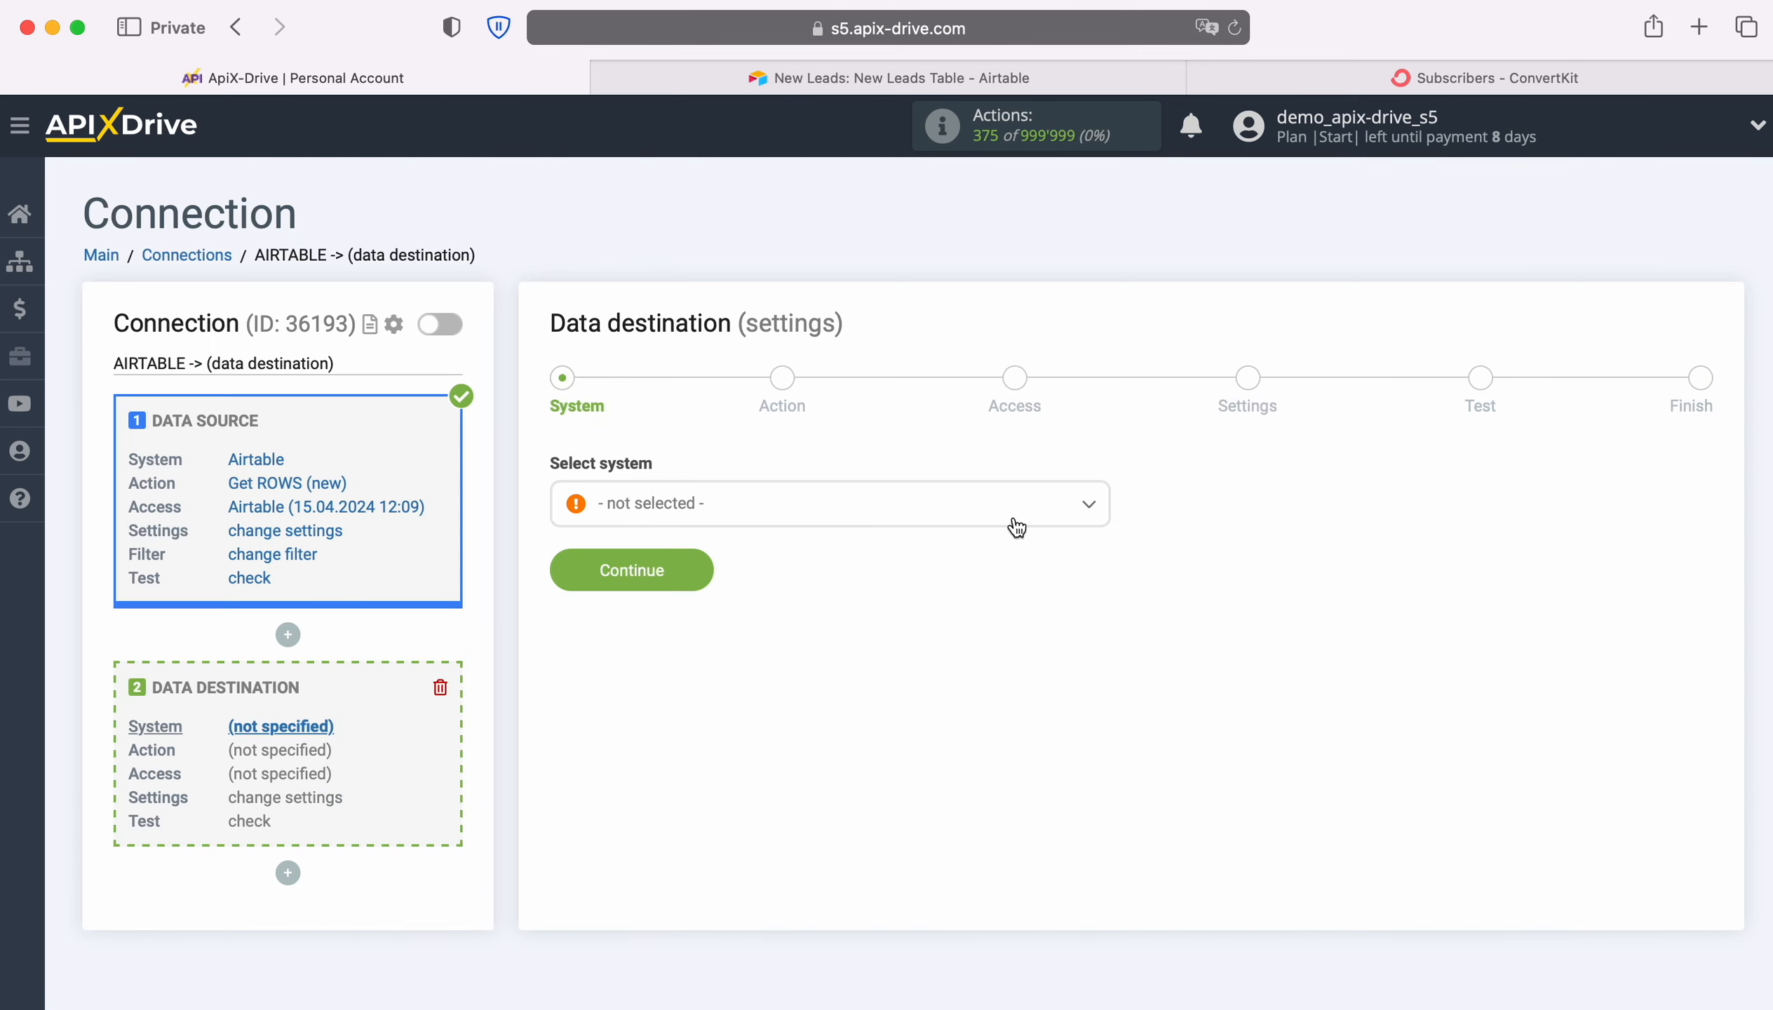
Choose ConvertKit as the data destination system and continue to the action stage
{"action": "left_click", "coordinate": [1016, 522]}
{"action": "scroll", "coordinate": [1002, 675], "scroll_direction": "down", "scroll_amount": 10}
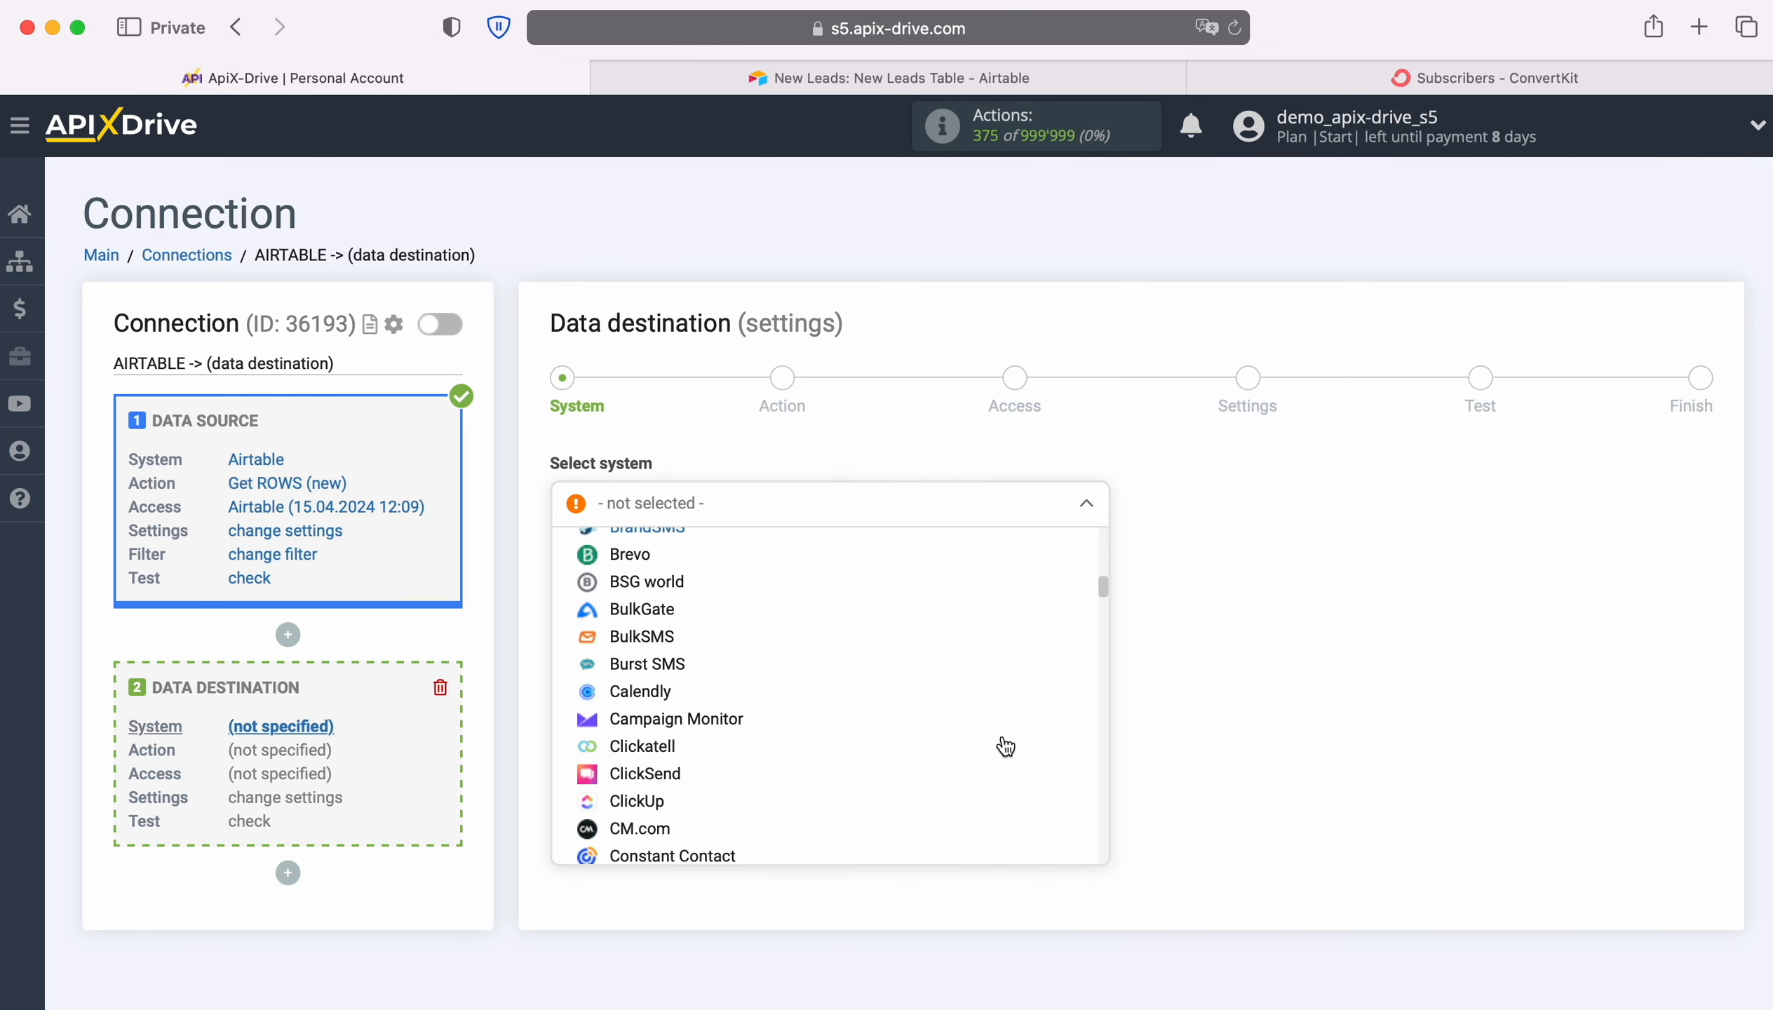
{"action": "scroll", "coordinate": [1003, 742], "scroll_direction": "down", "scroll_amount": 3}
{"action": "left_click", "coordinate": [668, 670]}
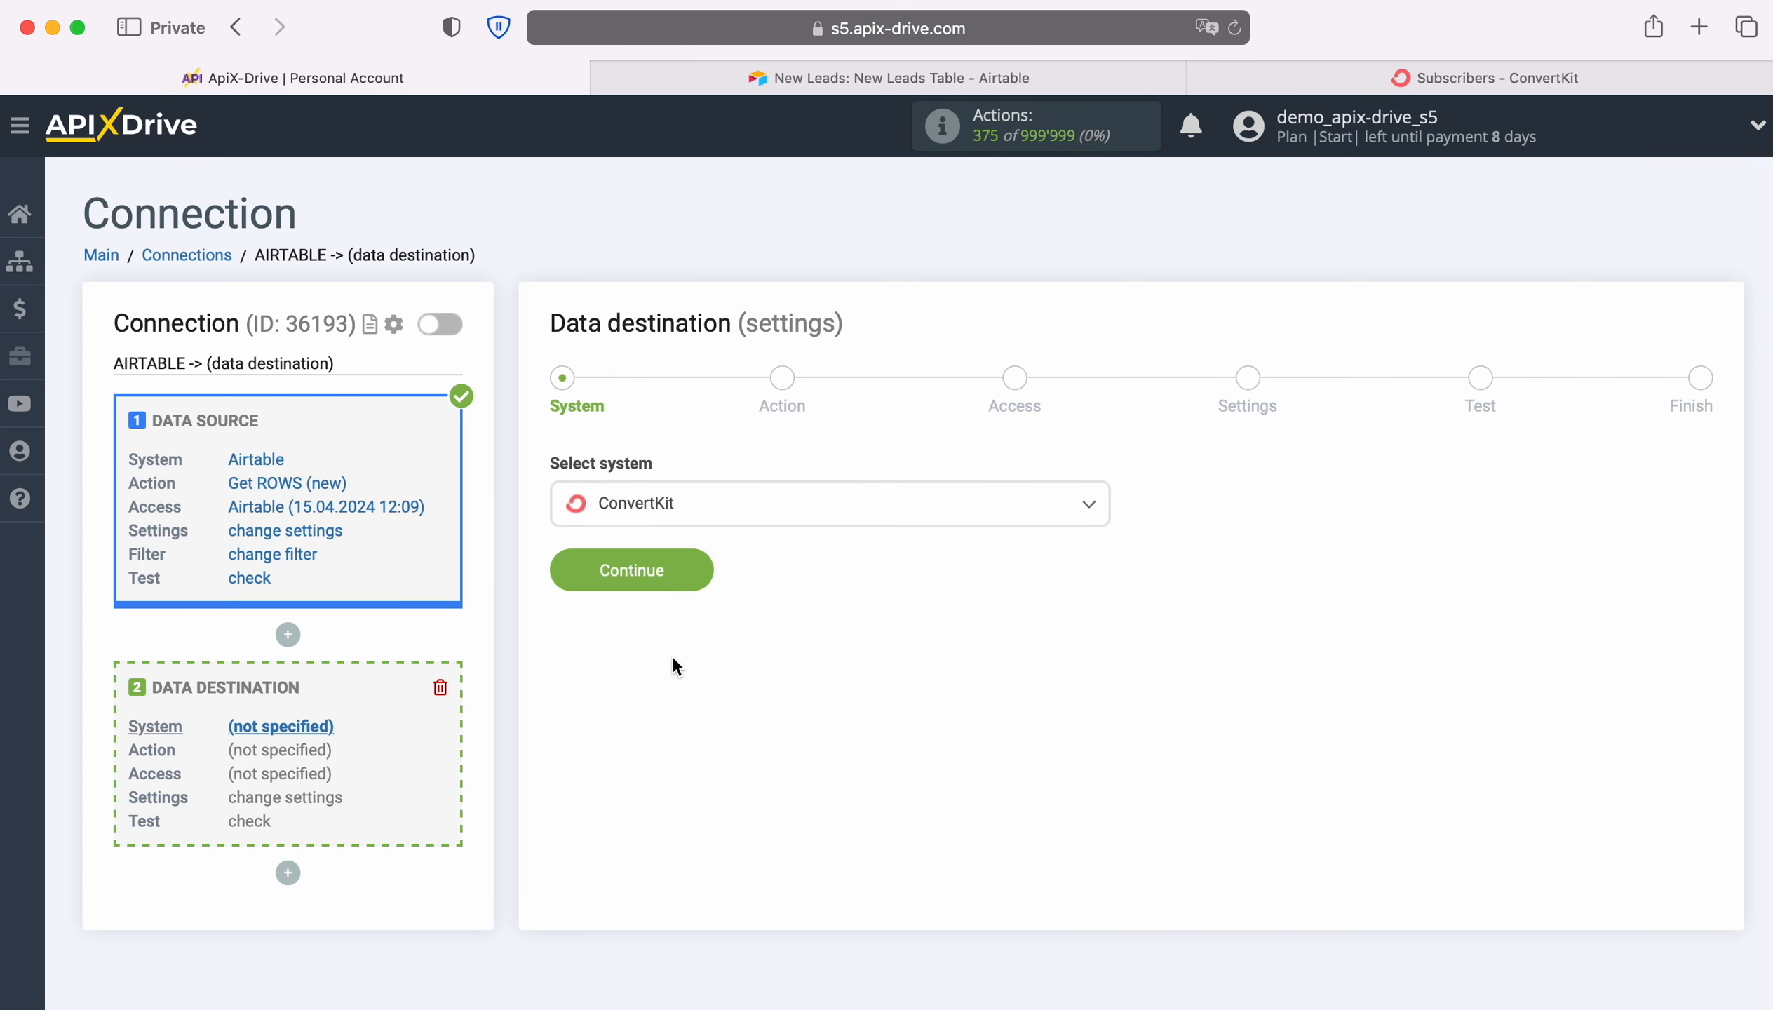
{"action": "left_click", "coordinate": [701, 570]}
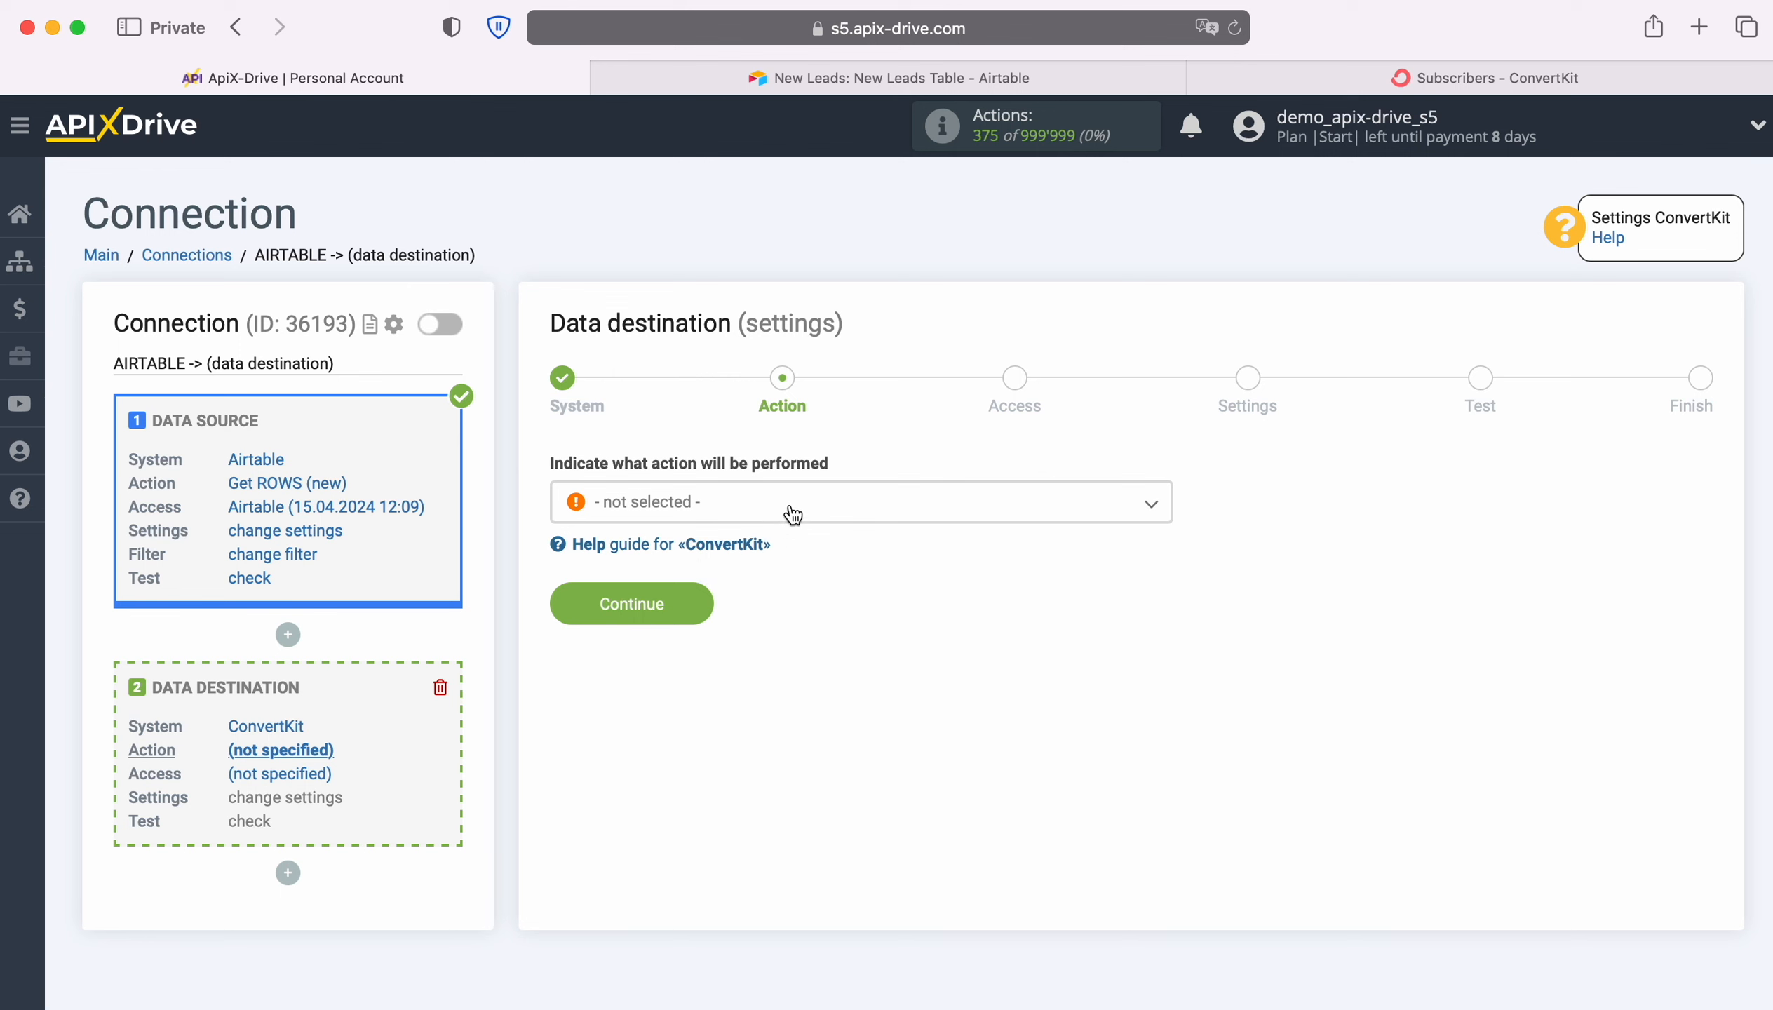
Set the ConvertKit destination action to Add SUBSCRIBER and continue to the access stage
{"action": "left_click", "coordinate": [793, 515]}
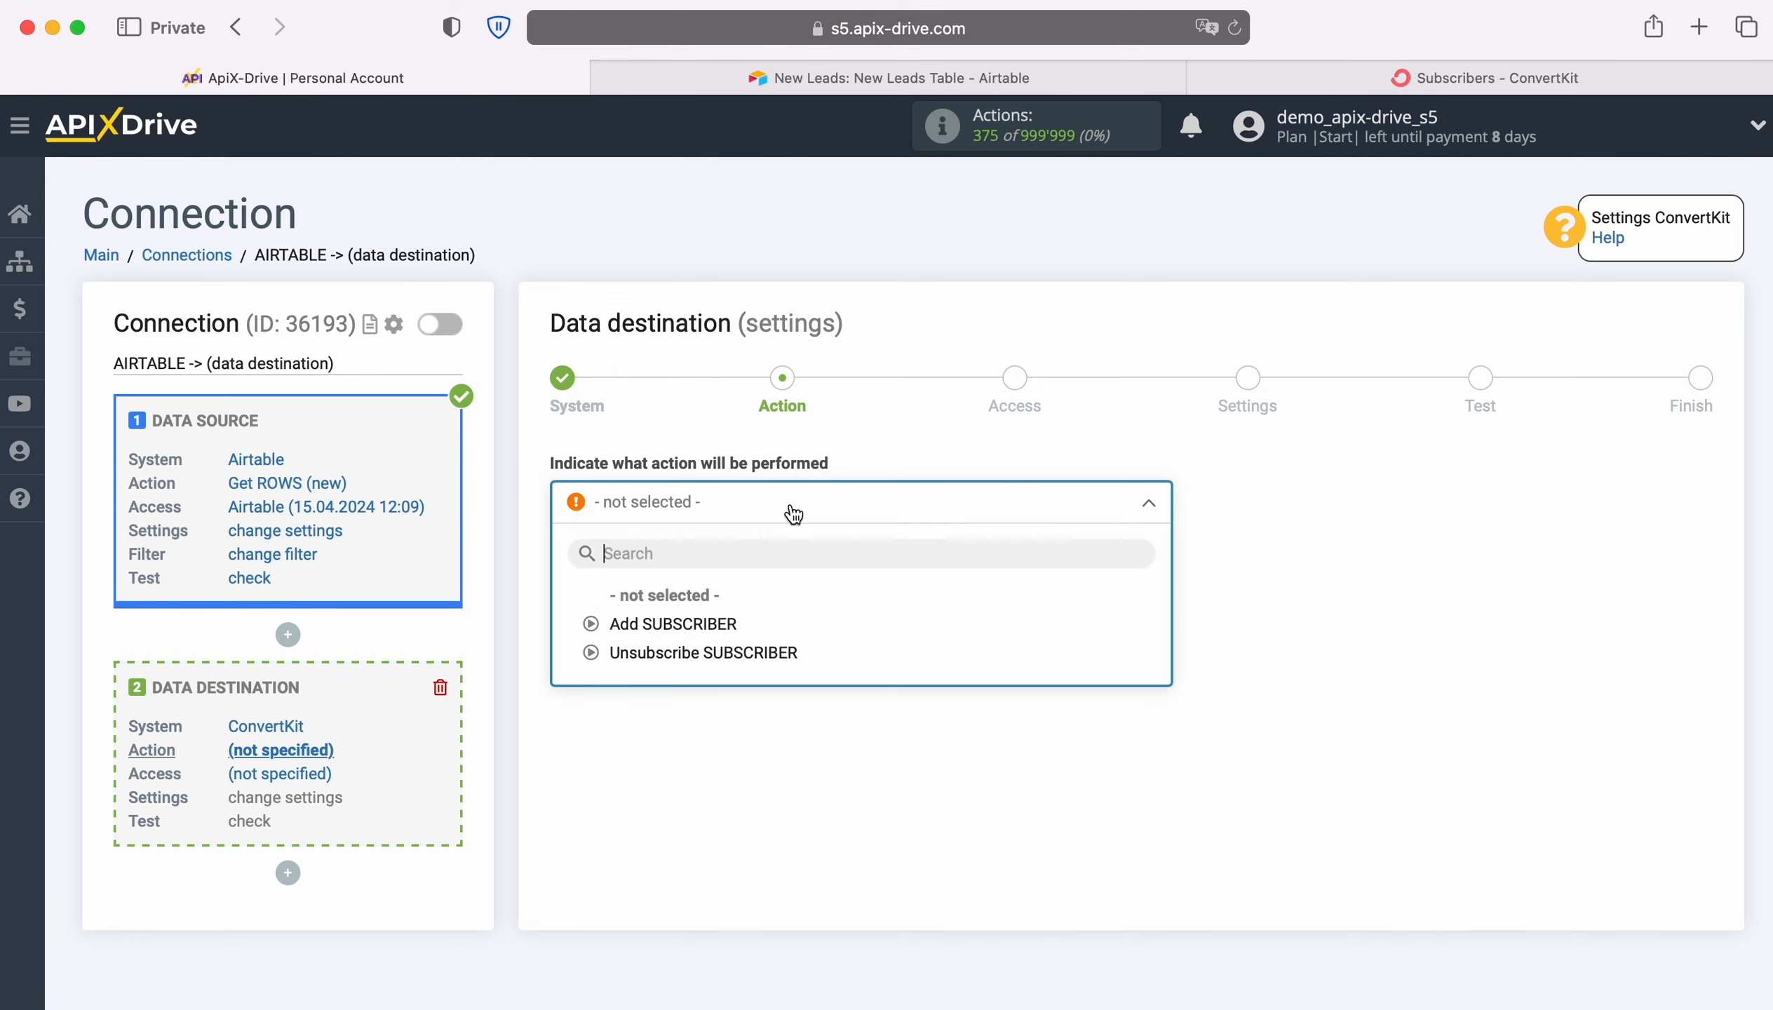
{"action": "left_click", "coordinate": [724, 627]}
{"action": "left_click", "coordinate": [704, 604]}
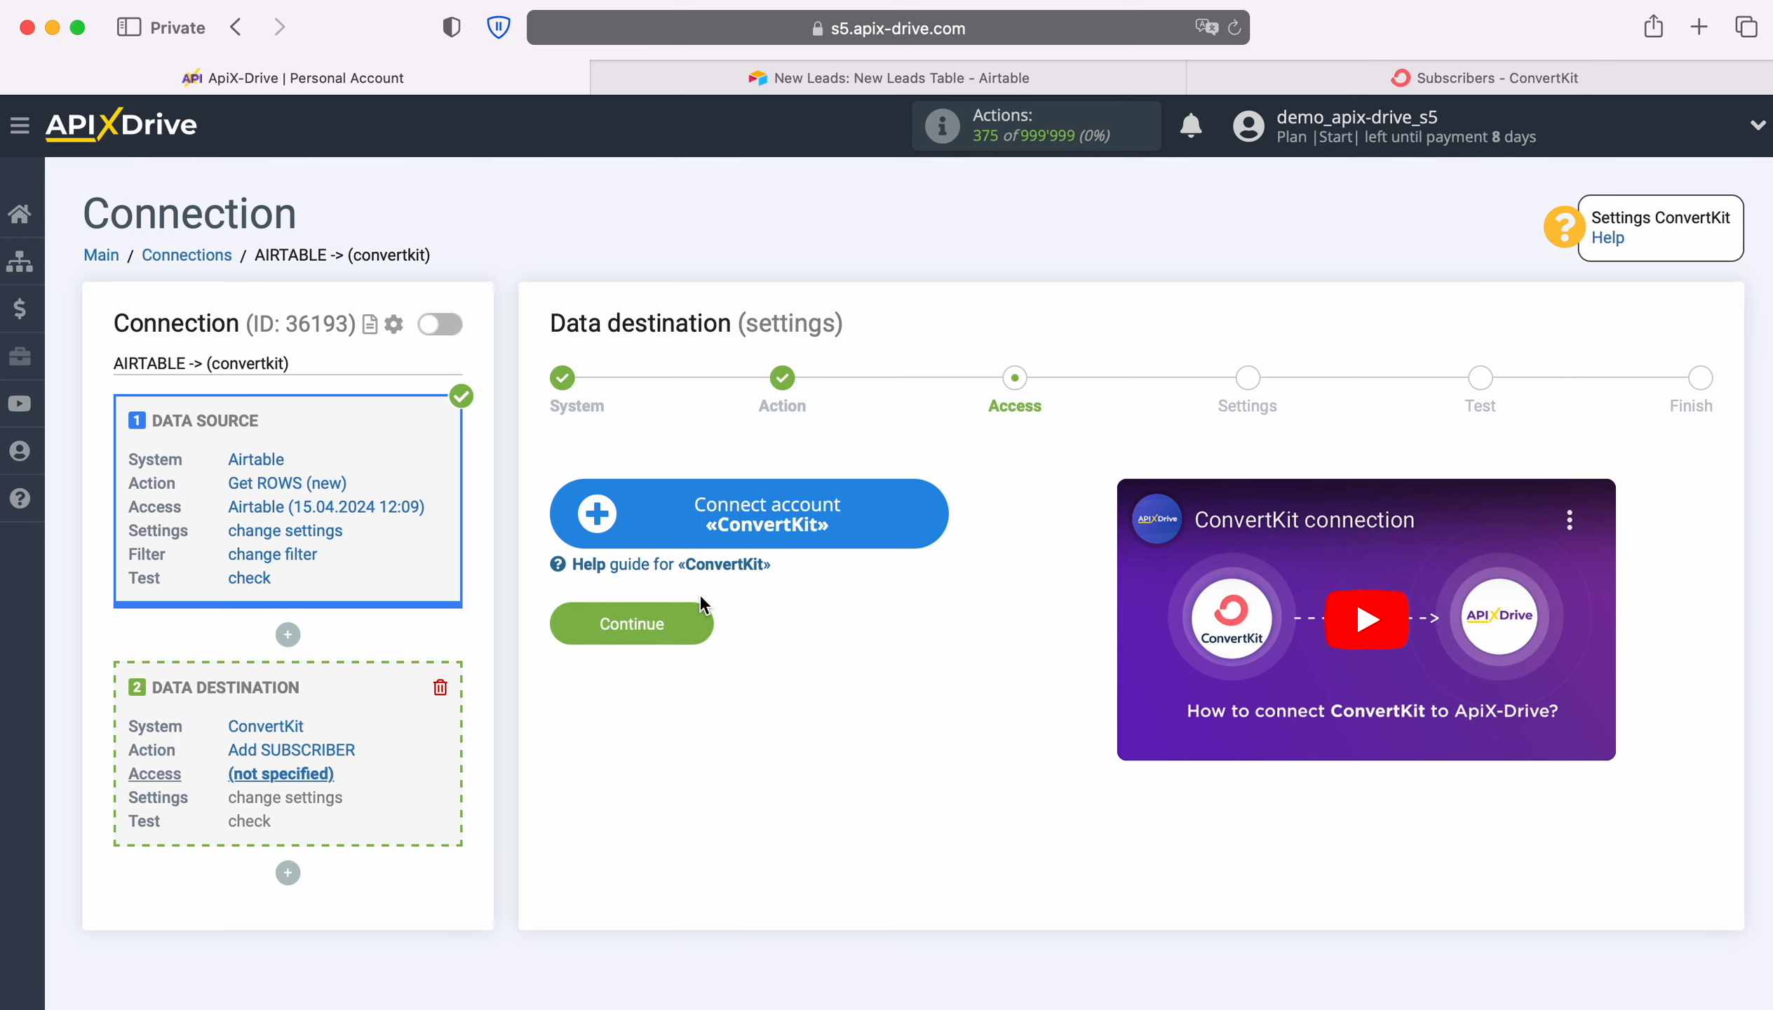
Start connecting a ConvertKit account, and switch to ConvertKit to open its Advanced account settings
{"action": "left_click", "coordinate": [946, 515]}
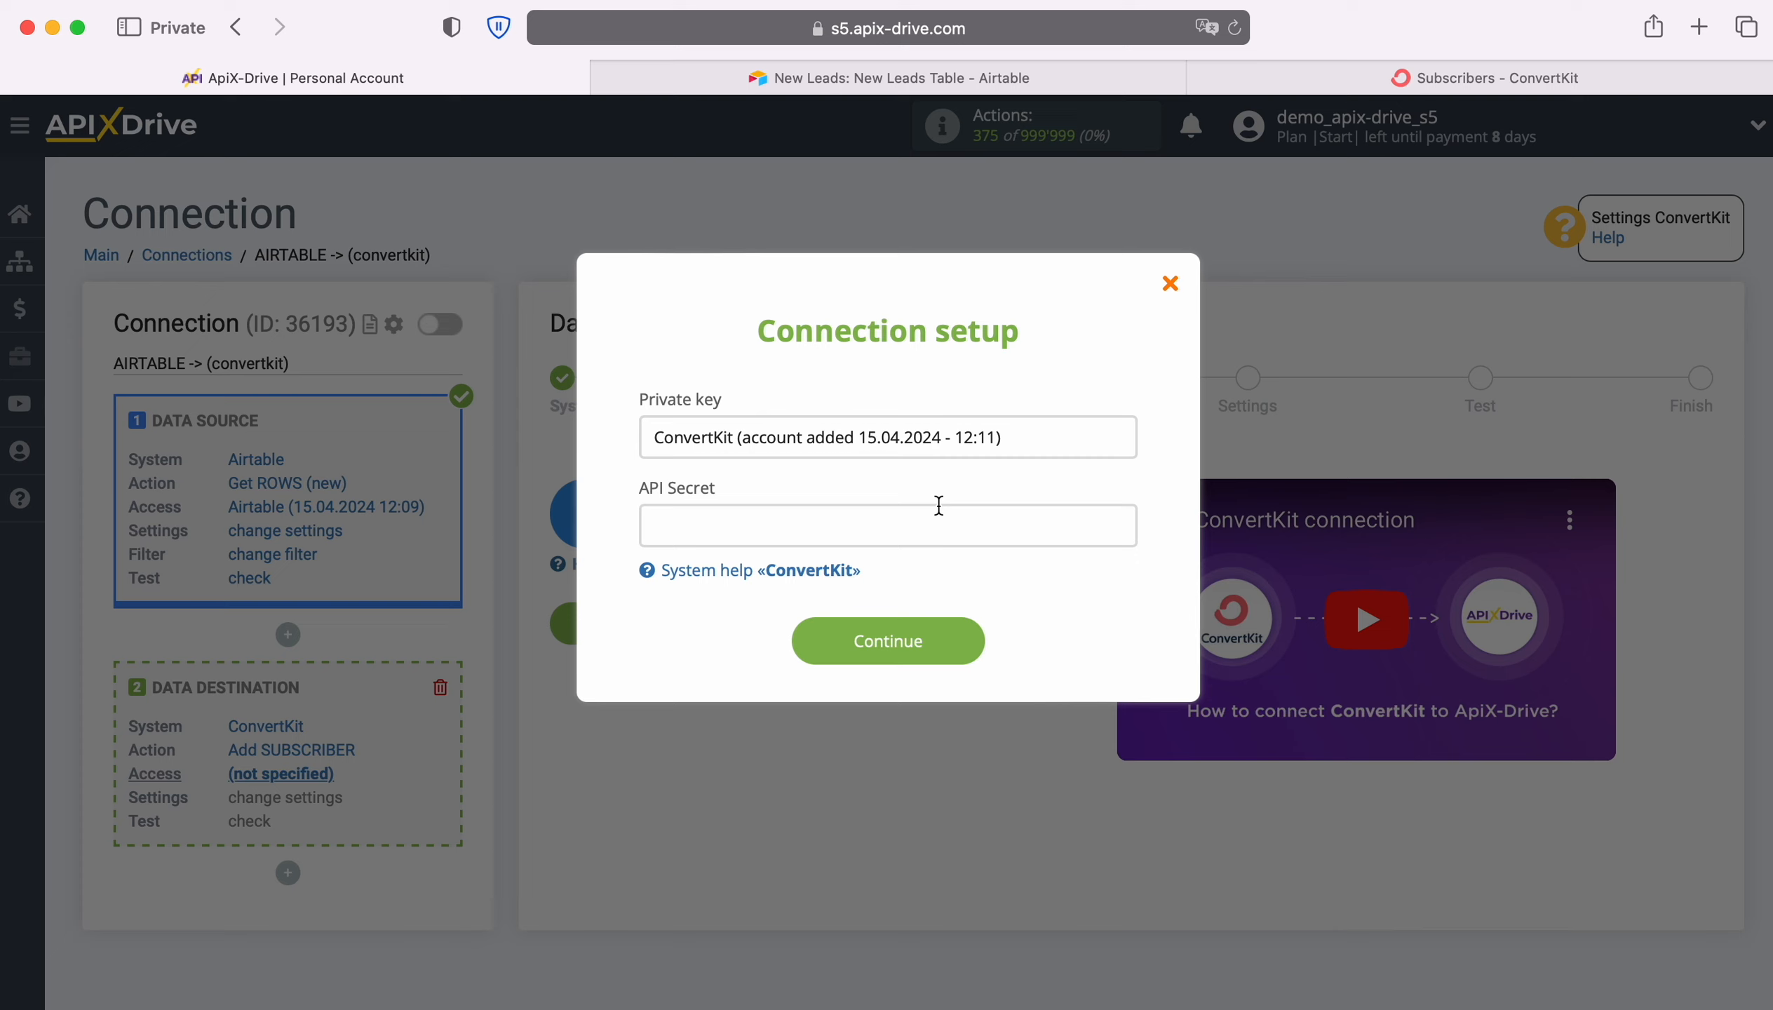
{"action": "left_click", "coordinate": [1400, 80]}
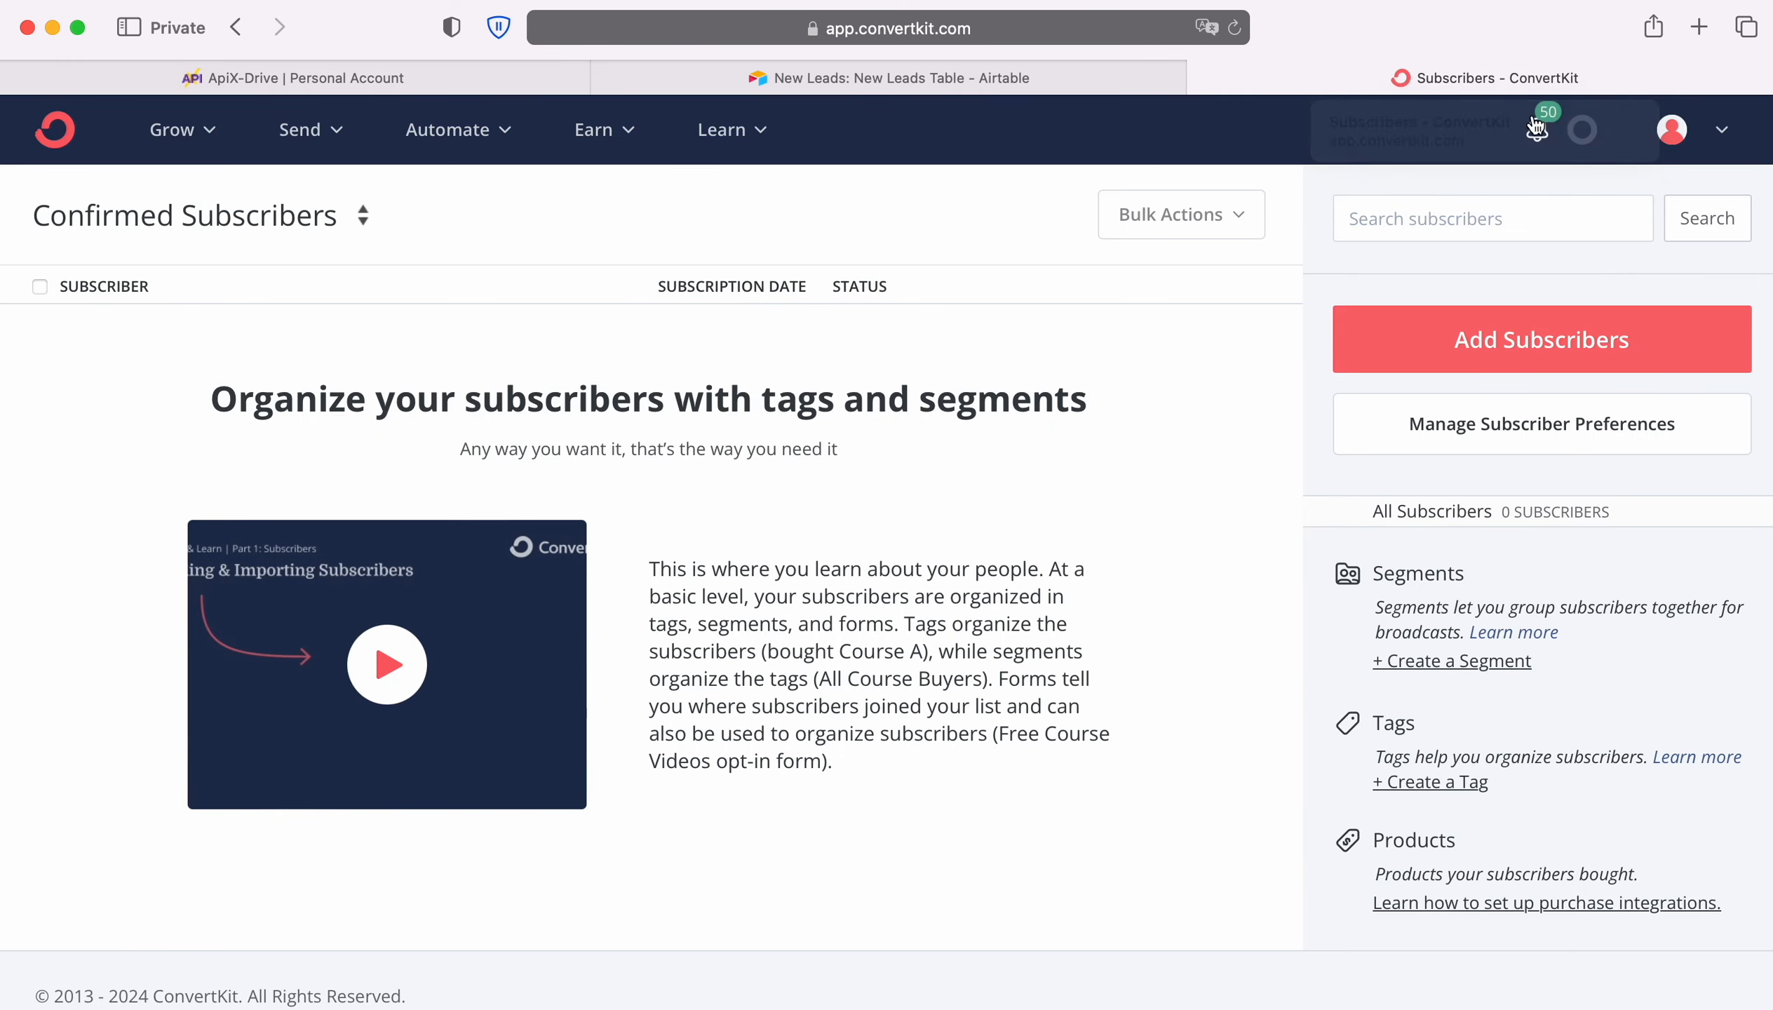
{"action": "left_click", "coordinate": [1720, 131]}
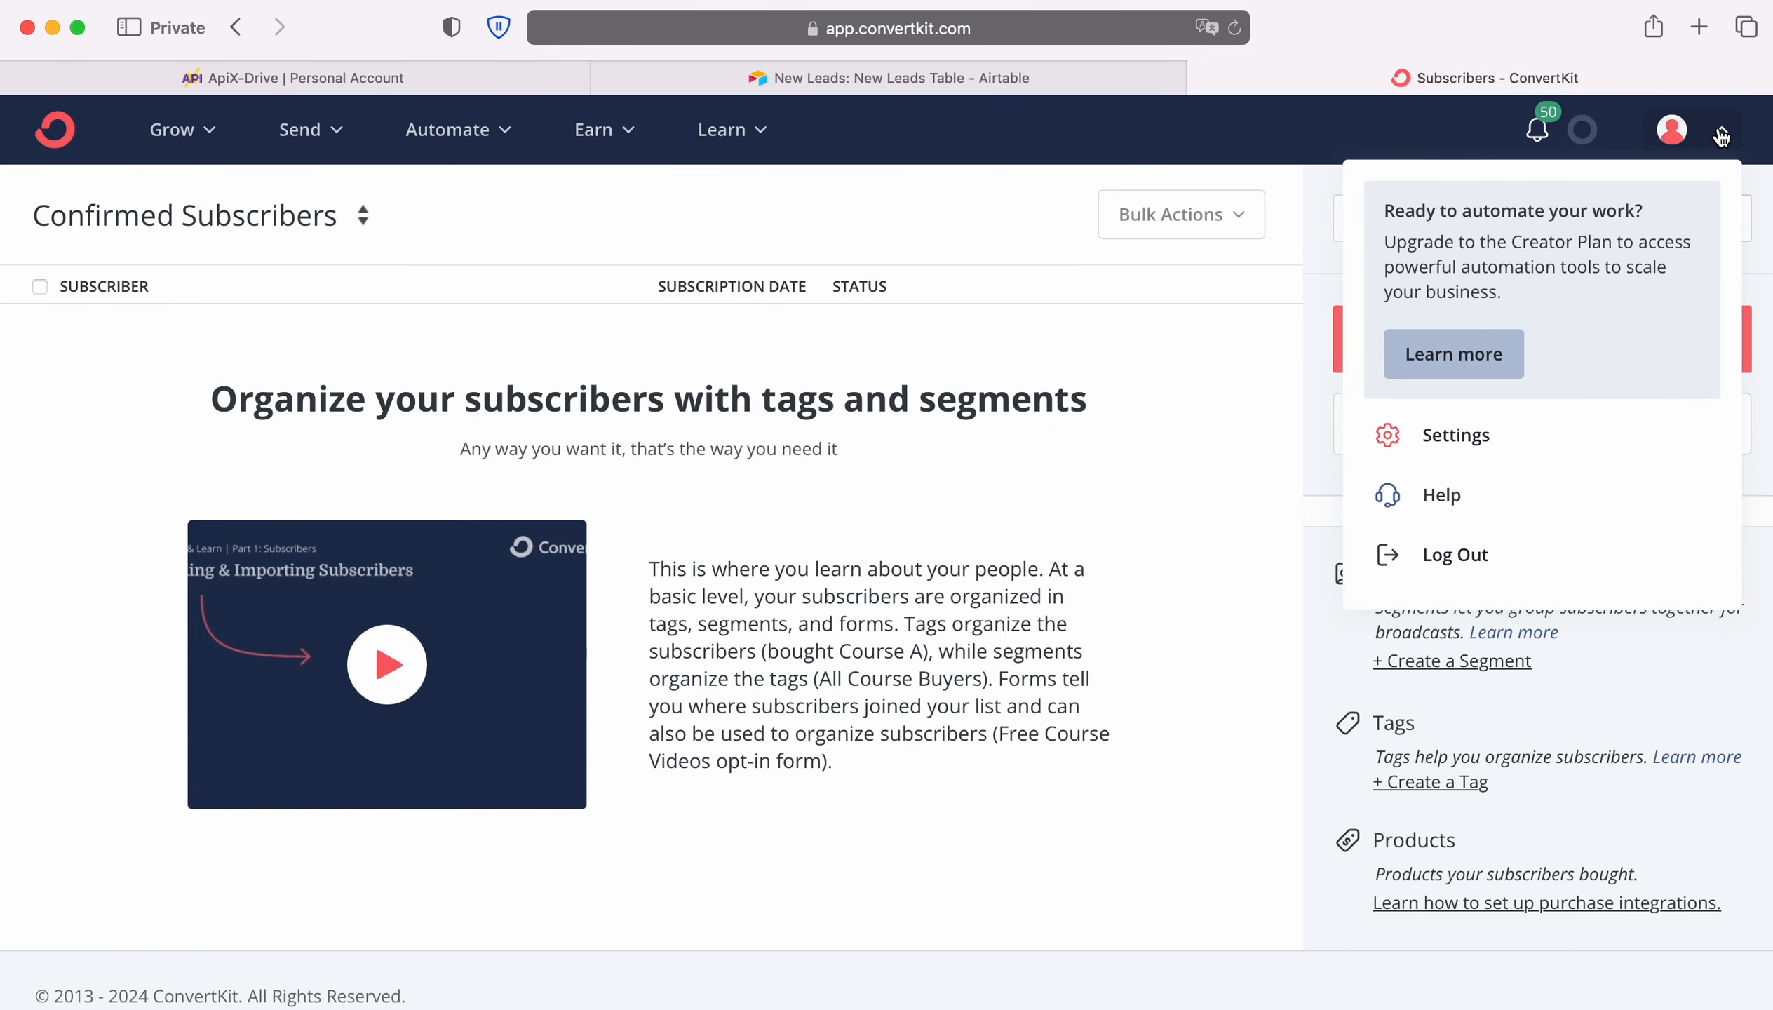
{"action": "left_click", "coordinate": [1473, 437]}
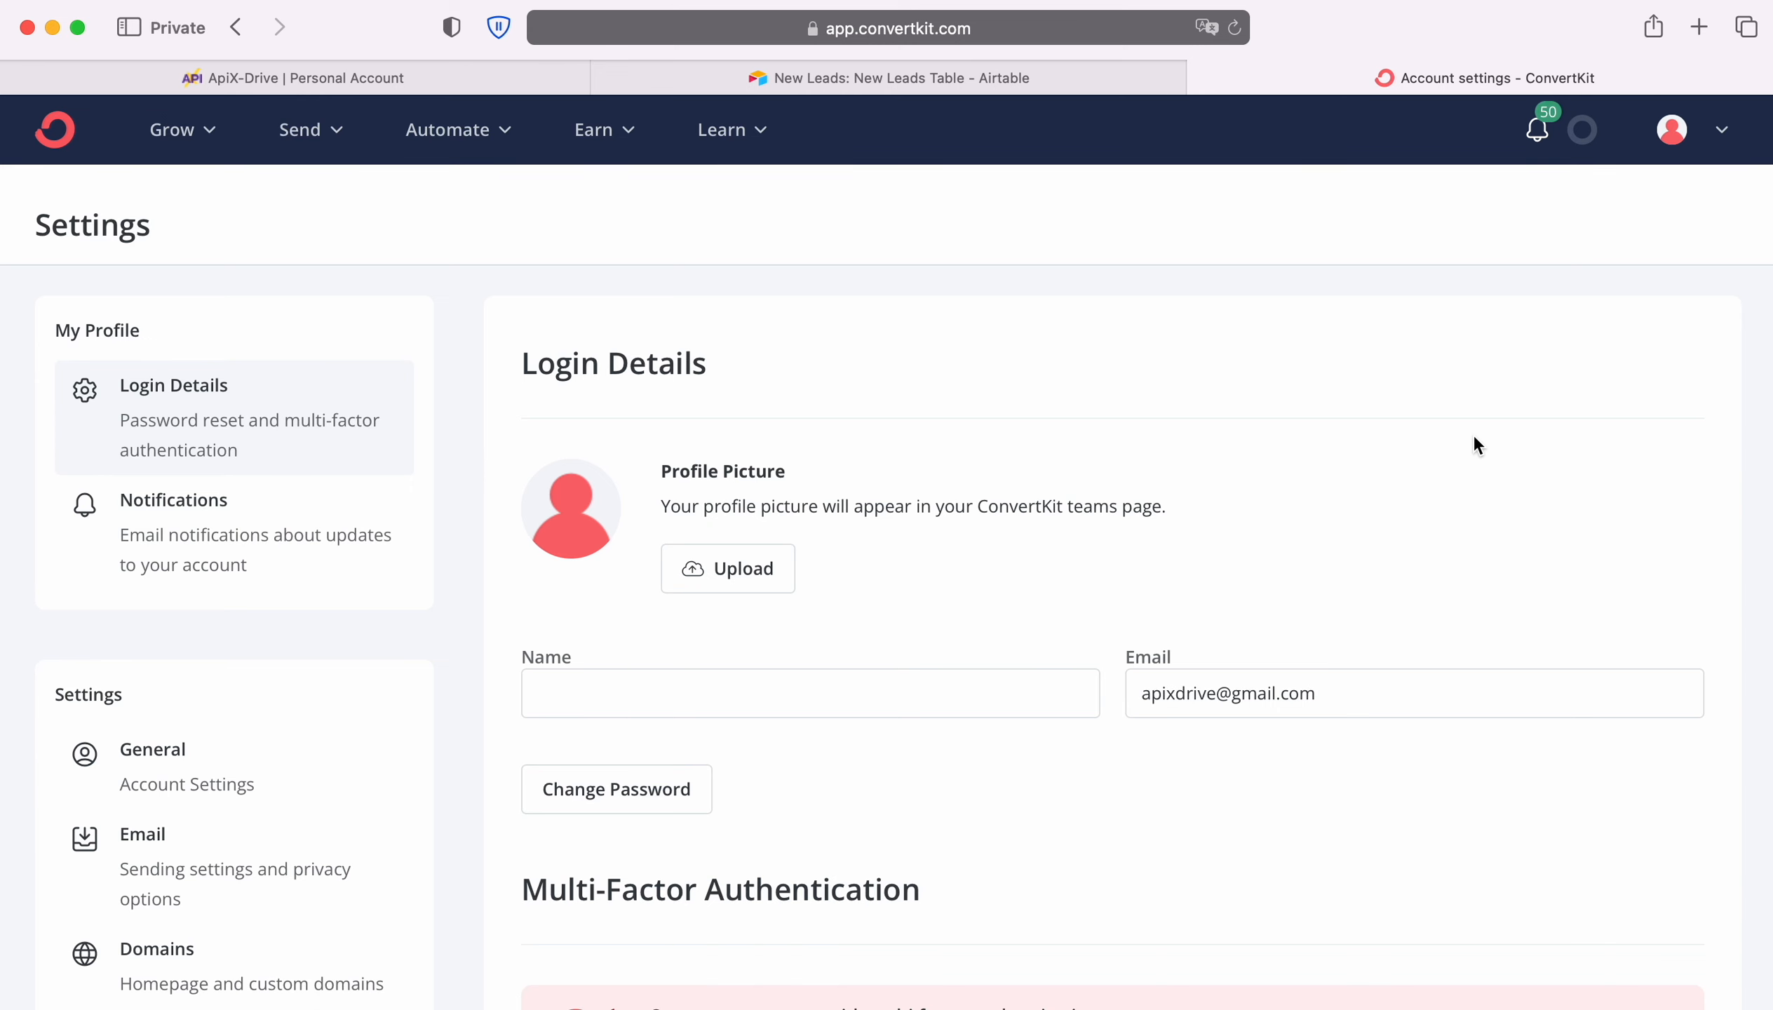
{"action": "scroll", "coordinate": [545, 620], "scroll_direction": "down", "scroll_amount": 5}
{"action": "scroll", "coordinate": [542, 618], "scroll_direction": "down", "scroll_amount": 2}
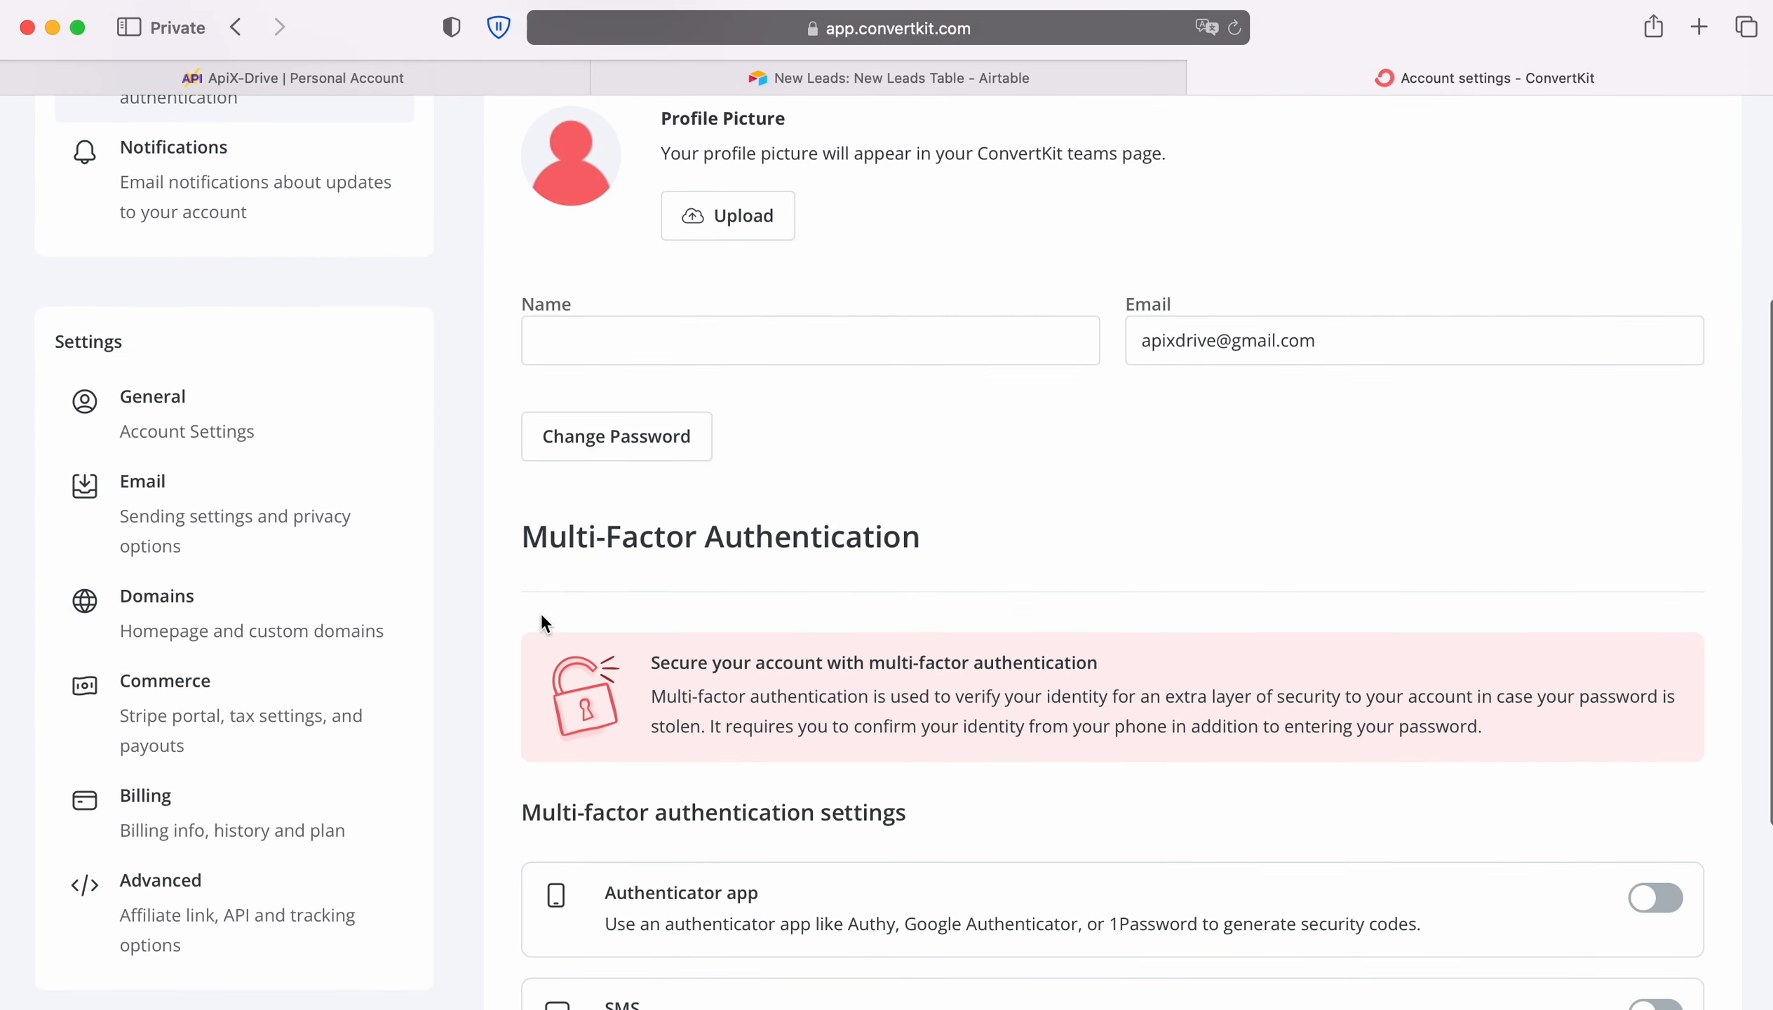
{"action": "left_click", "coordinate": [147, 894]}
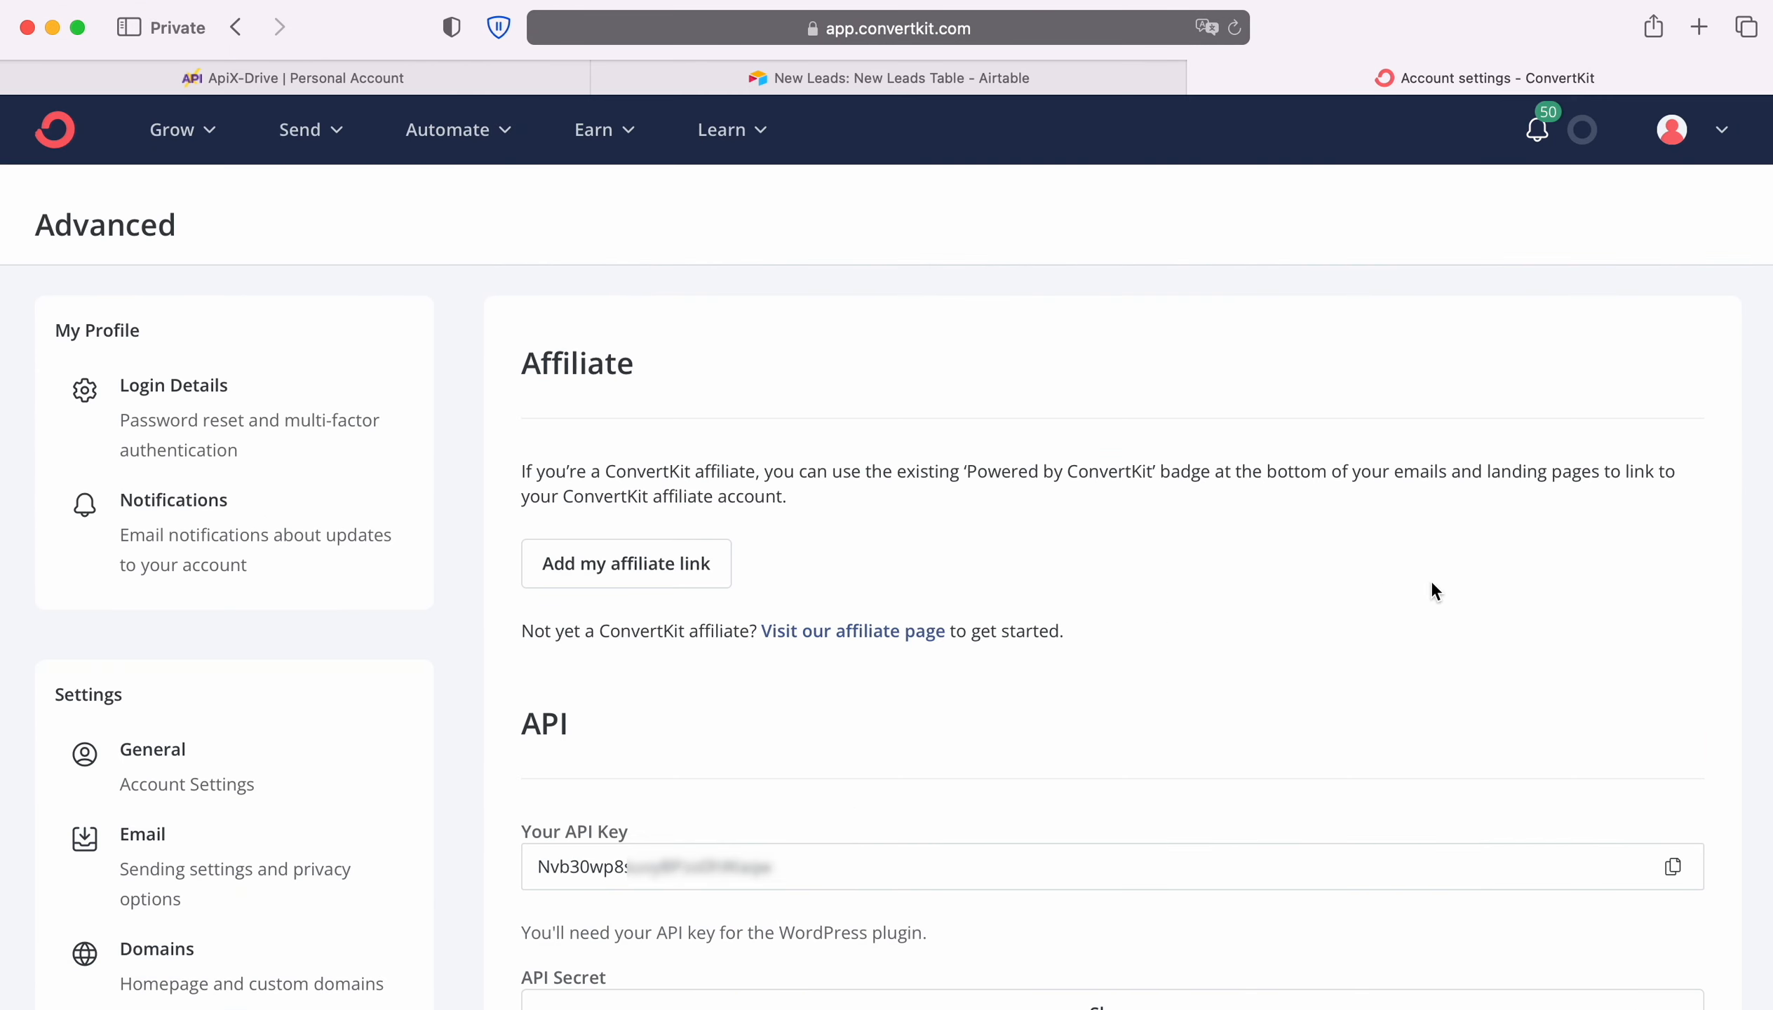
Reveal the API Secret in the API section of the Advanced settings and copy it
{"action": "scroll", "coordinate": [1432, 580], "scroll_direction": "down", "scroll_amount": 4}
{"action": "left_click", "coordinate": [1123, 793]}
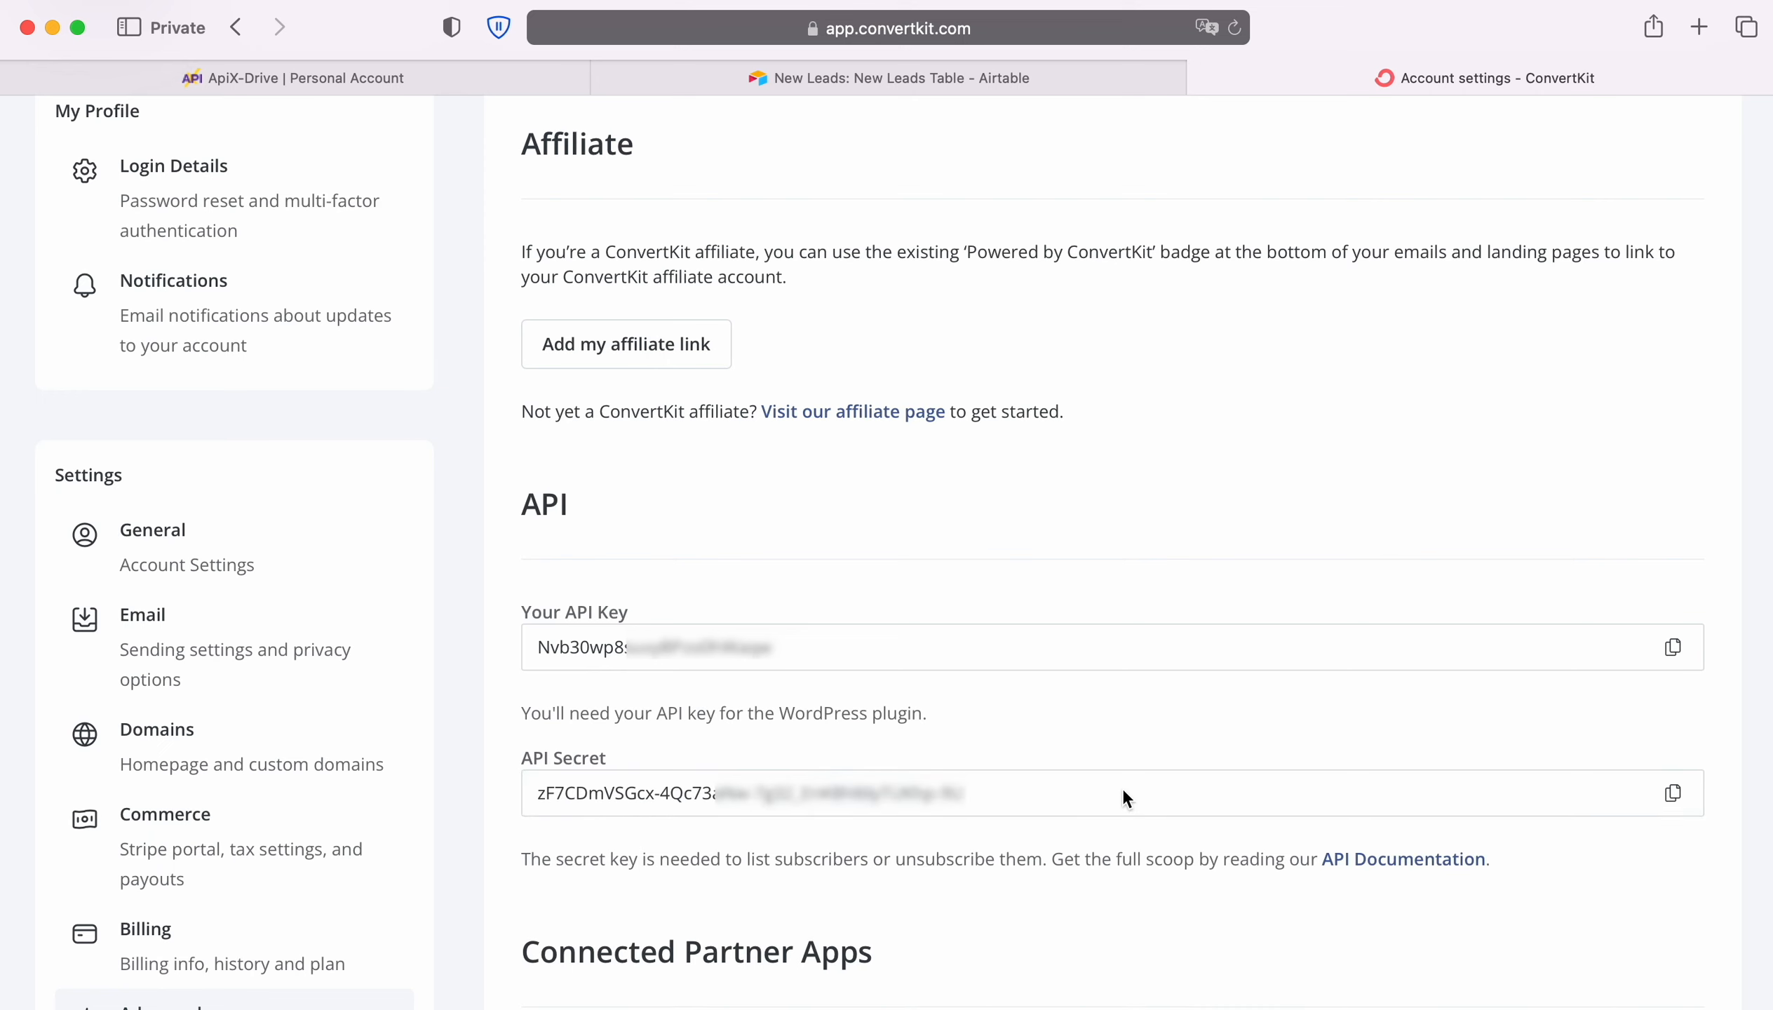
{"action": "left_click", "coordinate": [1673, 792]}
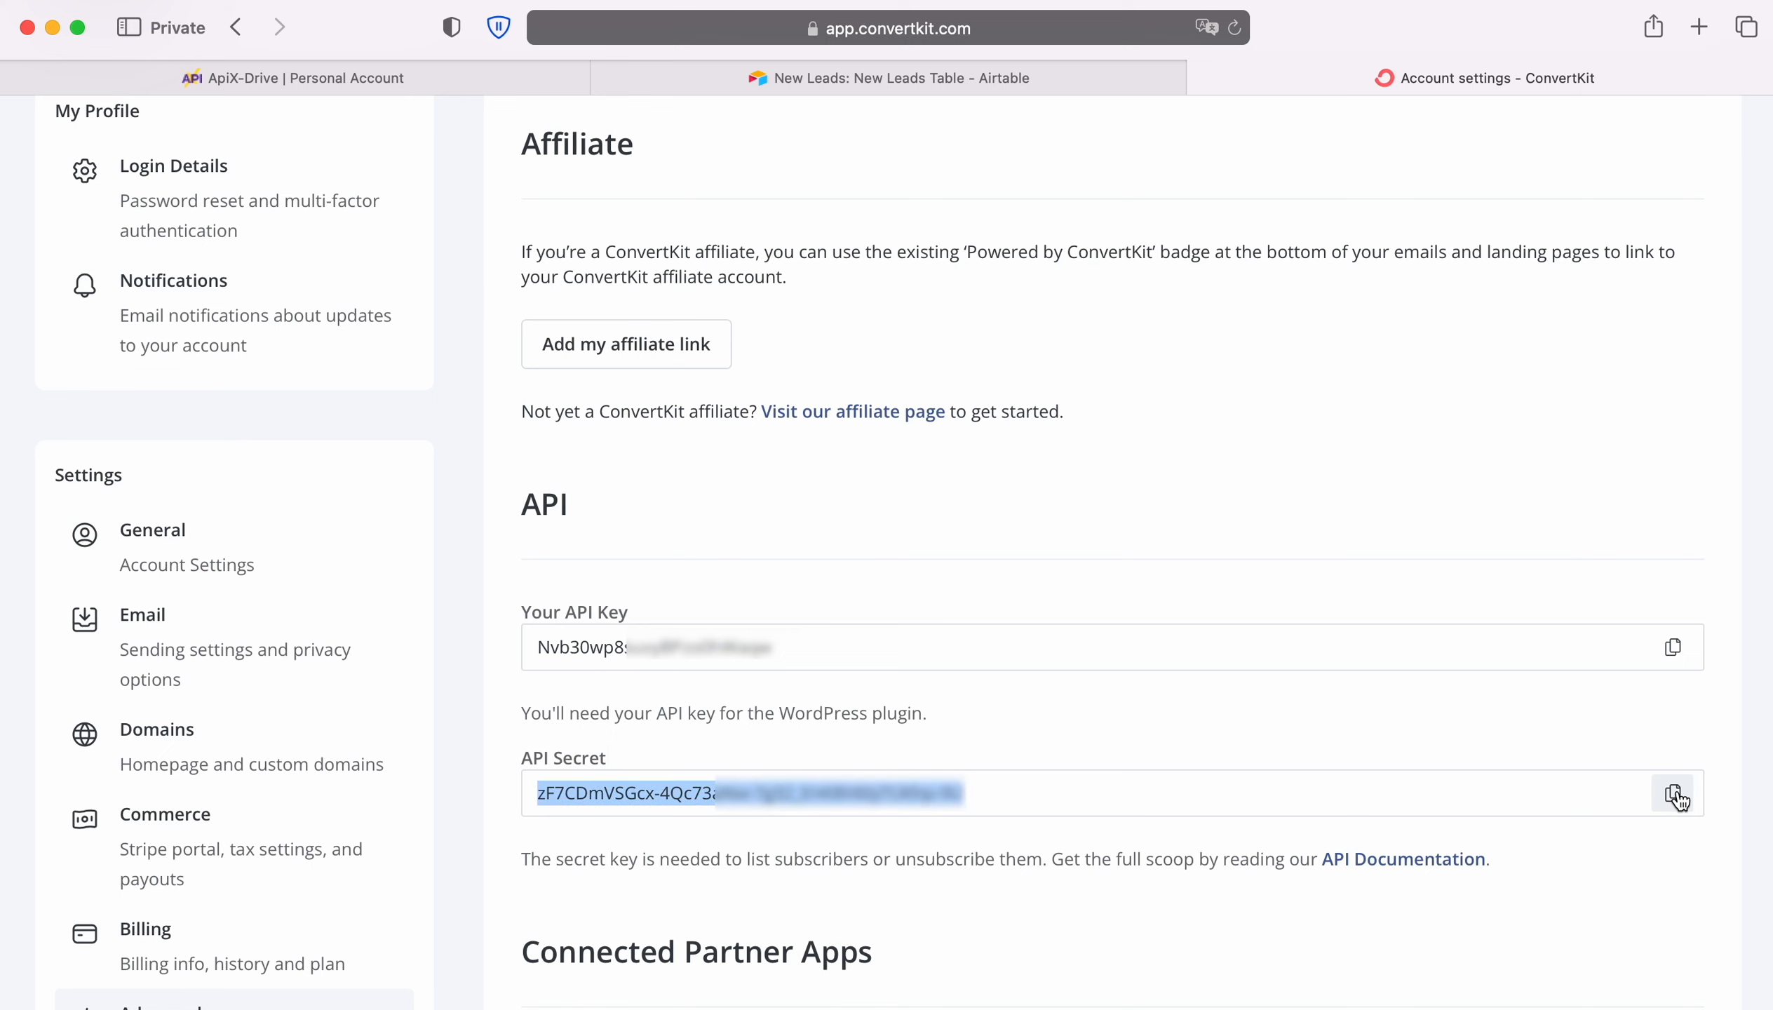
Return to ApiX-Drive, connect the ConvertKit account by pasting the API Secret, and select that account as the destination login
{"action": "left_click", "coordinate": [363, 70]}
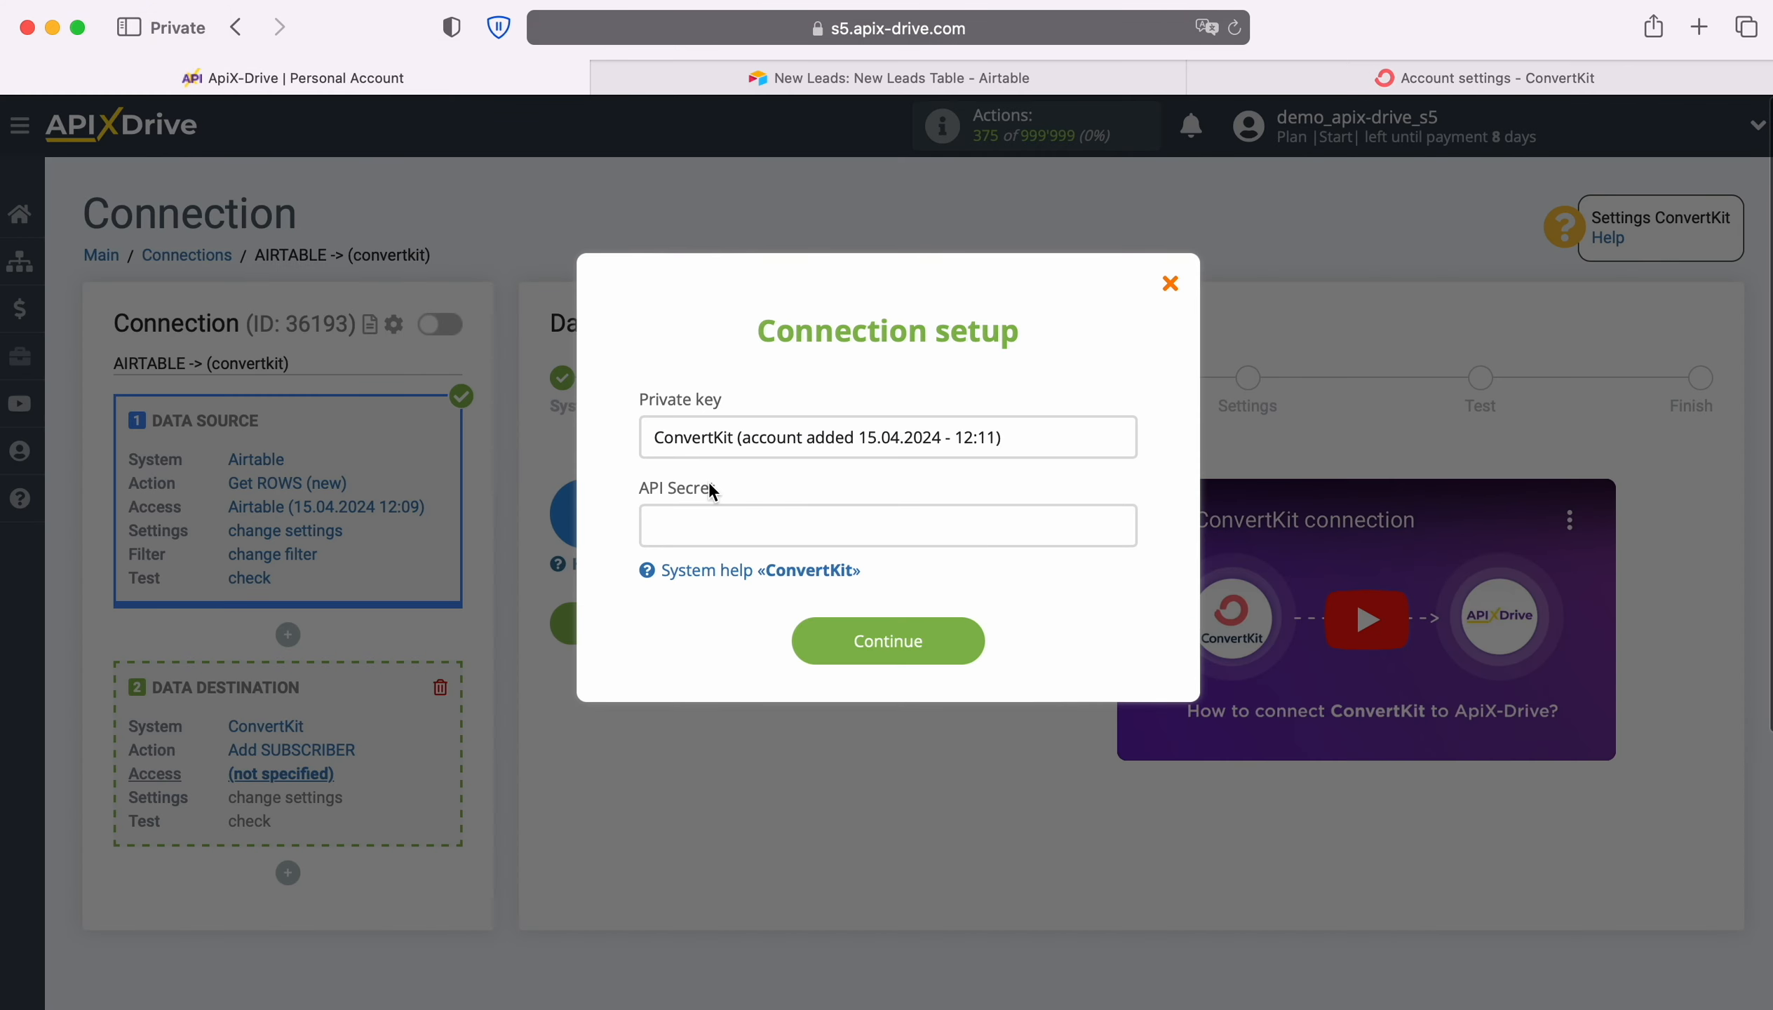
{"action": "right_click", "coordinate": [713, 523]}
{"action": "left_click", "coordinate": [742, 589]}
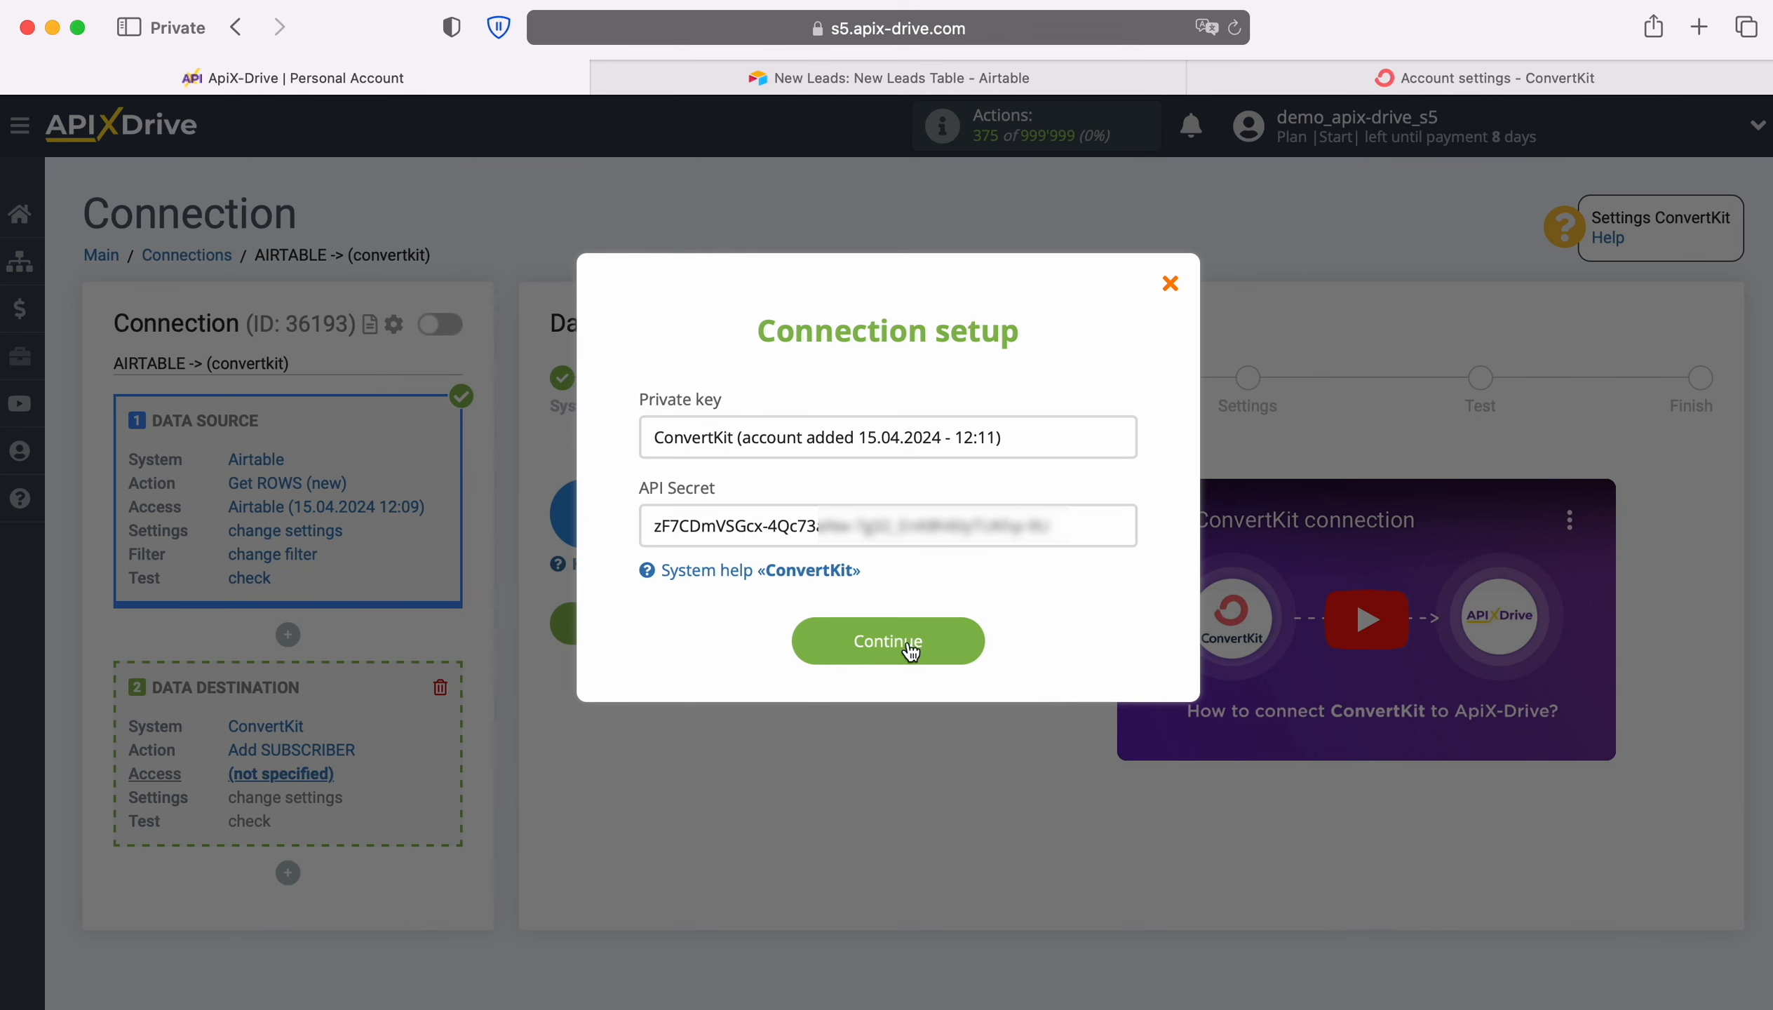
{"action": "left_click", "coordinate": [969, 644]}
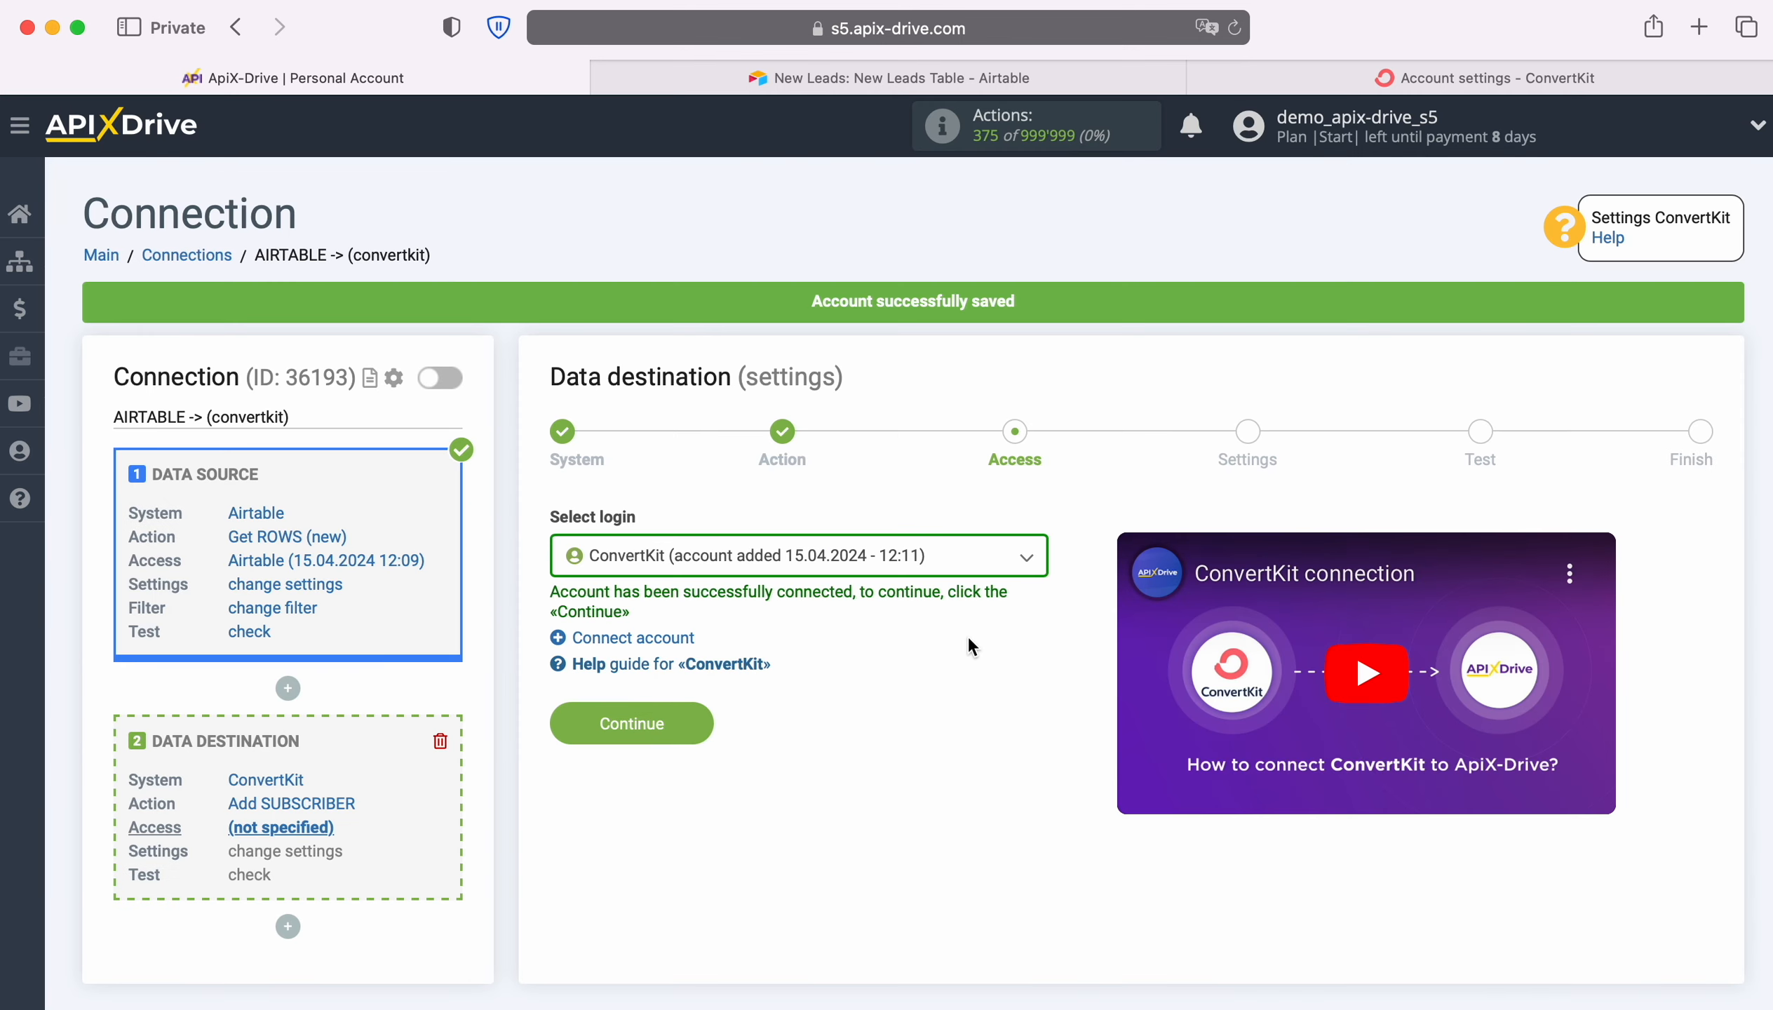
{"action": "left_click", "coordinate": [946, 564]}
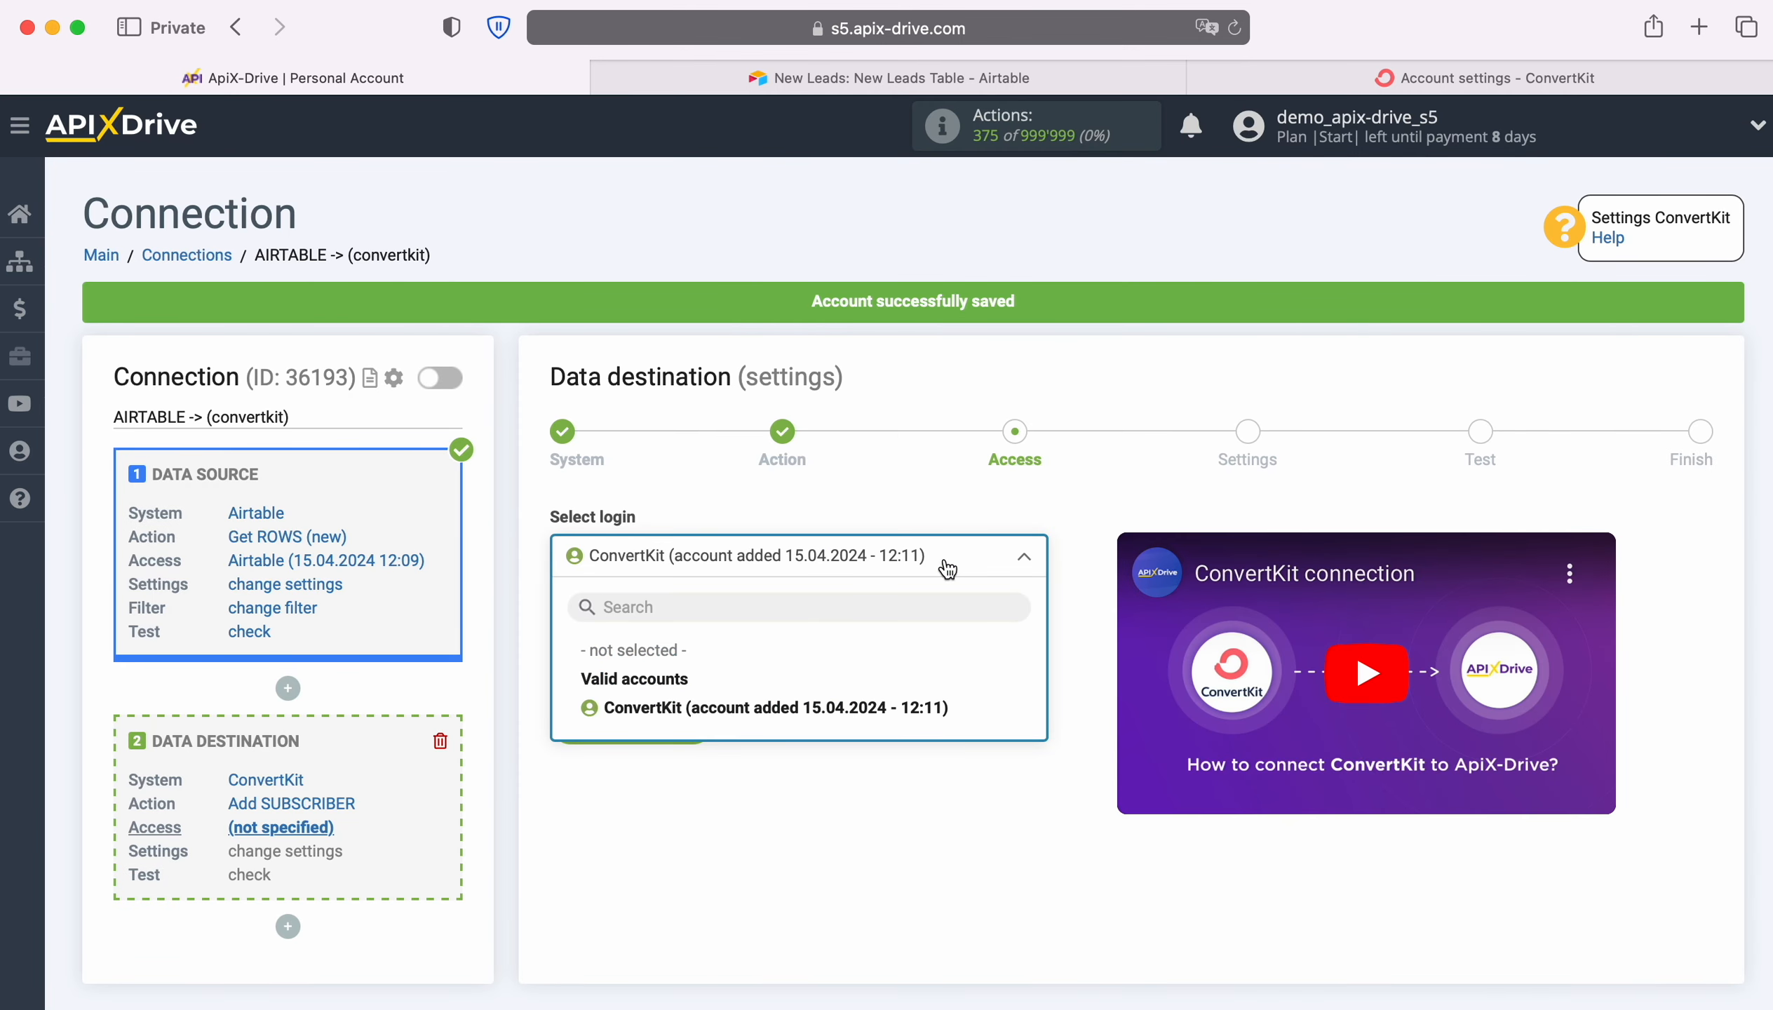
{"action": "left_click", "coordinate": [933, 709]}
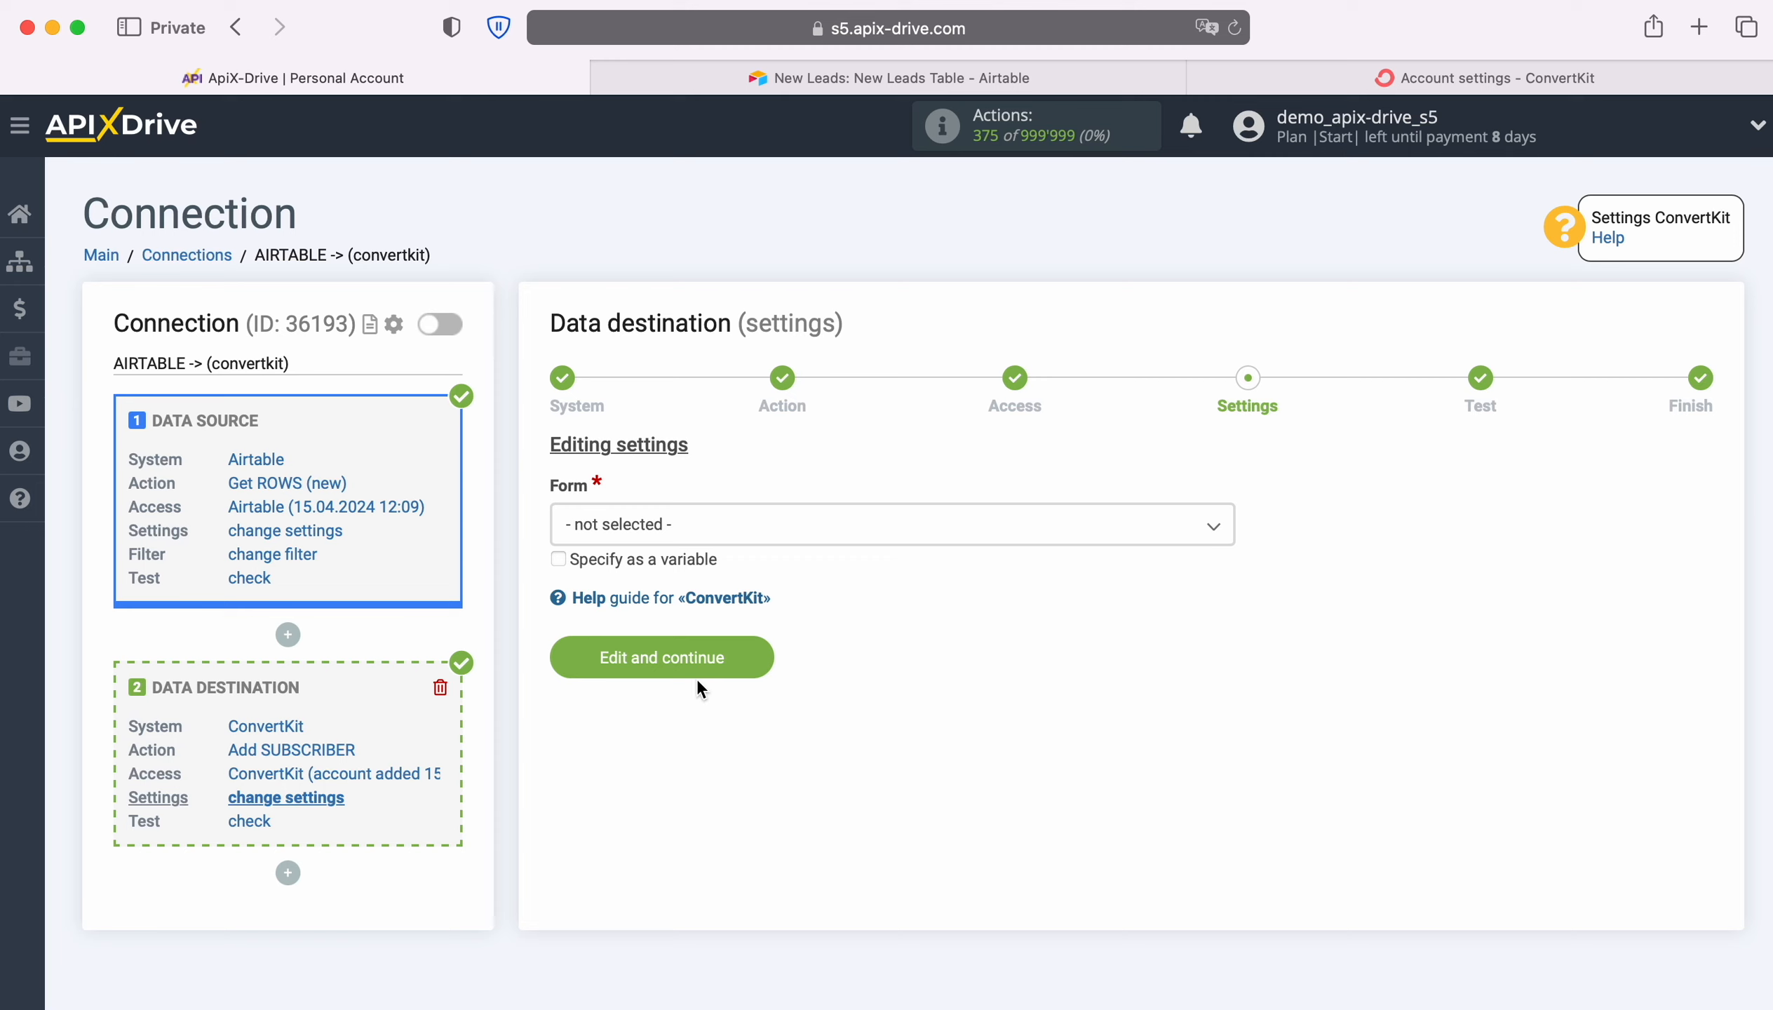
Choose Charlotte form as the destination form and map the E-mail field to the Airtable Email variable
{"action": "left_click", "coordinate": [708, 529]}
{"action": "left_click", "coordinate": [640, 650]}
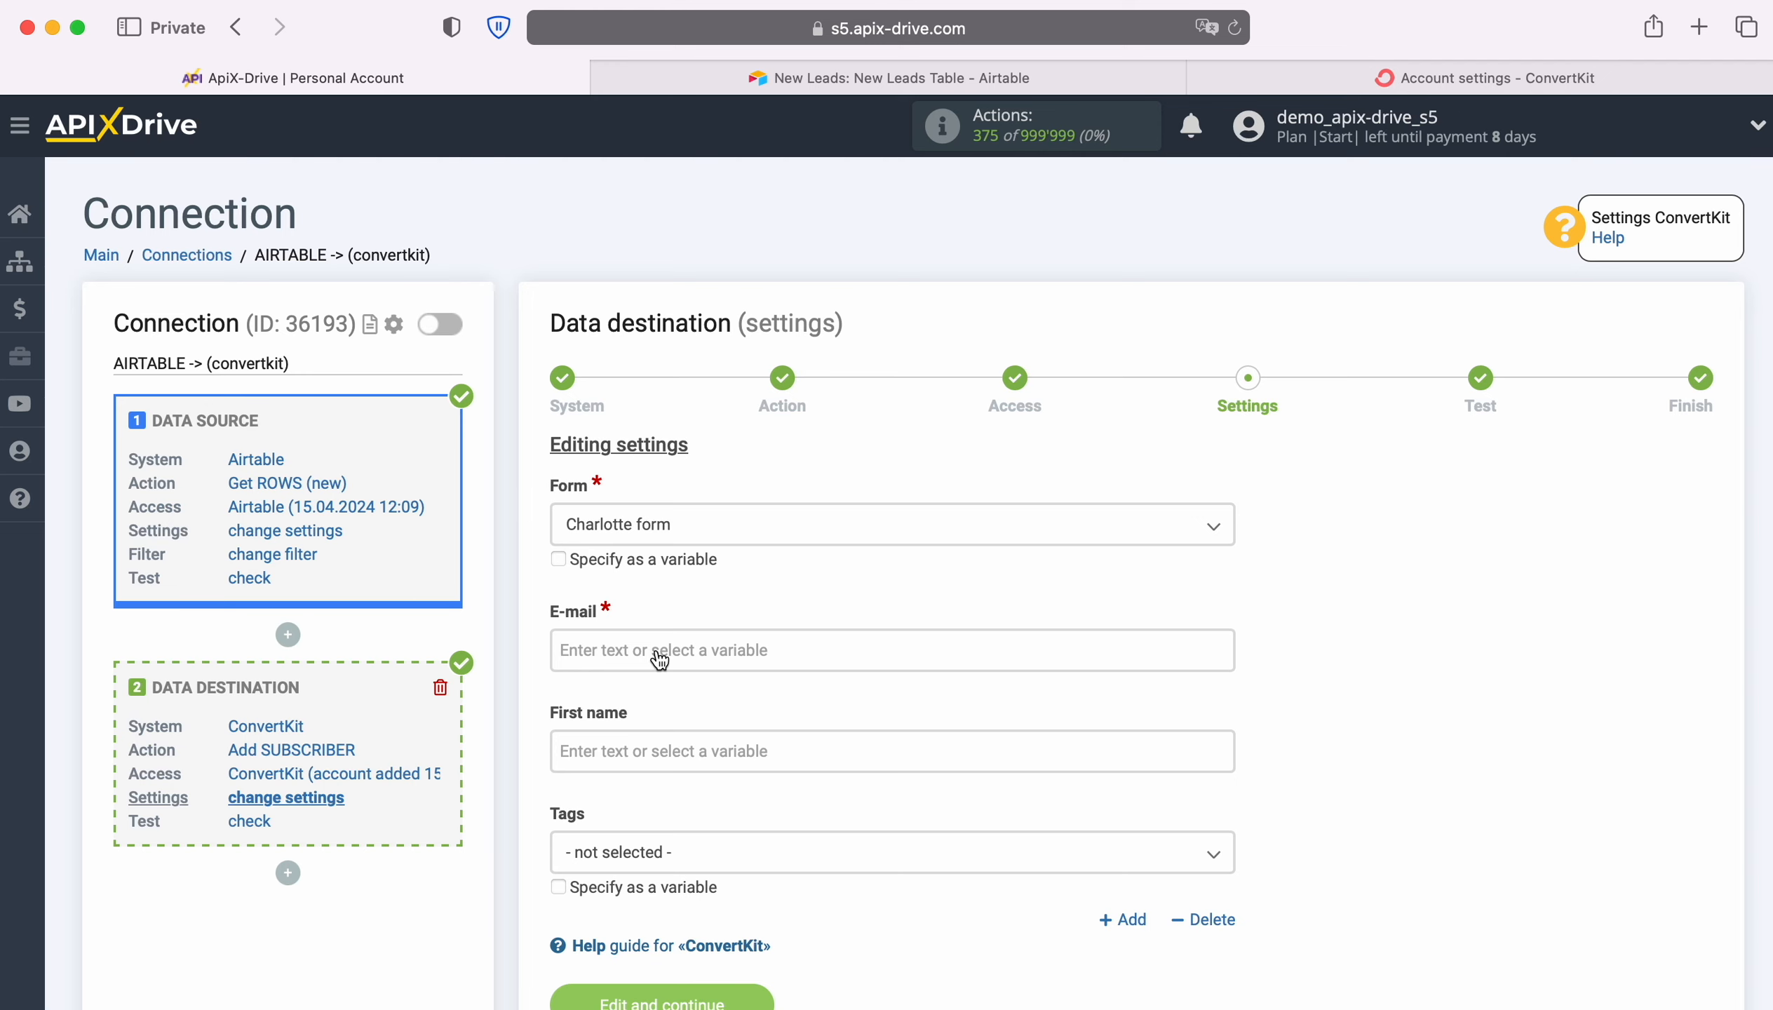
{"action": "left_click", "coordinate": [659, 660]}
{"action": "scroll", "coordinate": [1084, 573], "scroll_direction": "down", "scroll_amount": 3}
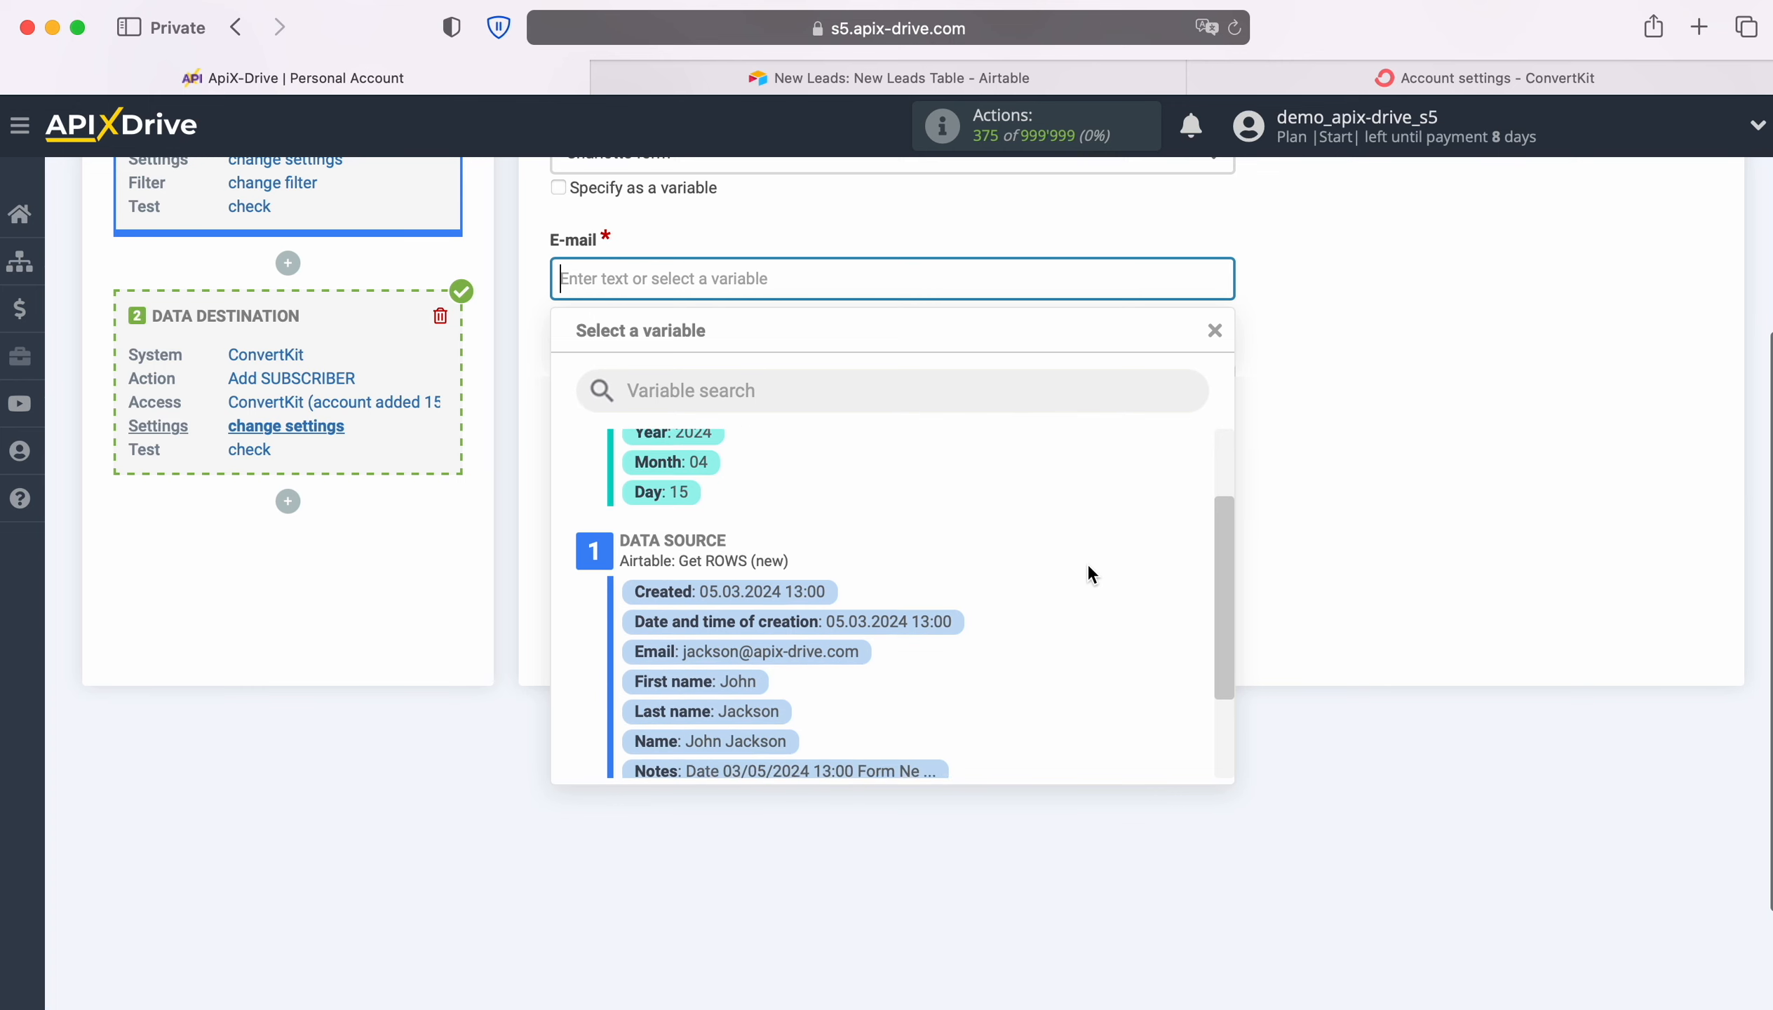
{"action": "left_click", "coordinate": [817, 622]}
Map the First name field to the Airtable First name variable and save the data destination settings
{"action": "left_click", "coordinate": [614, 383]}
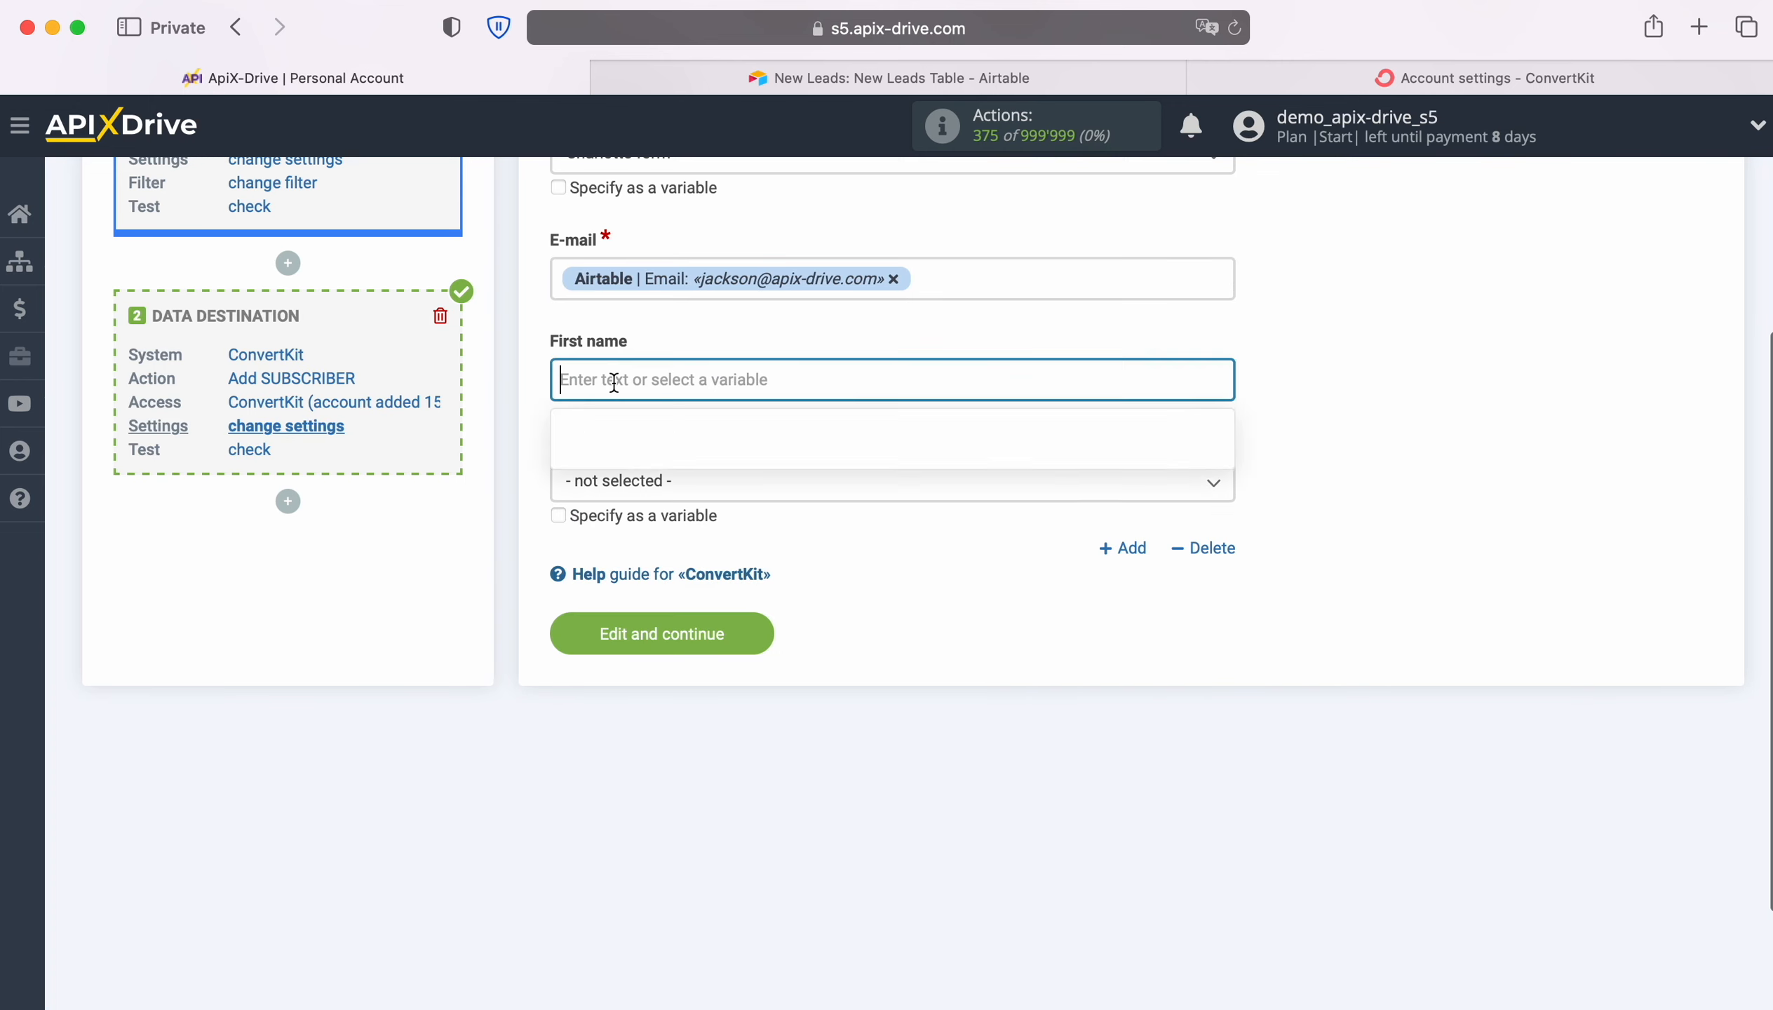
{"action": "scroll", "coordinate": [1100, 514], "scroll_direction": "down", "scroll_amount": 5}
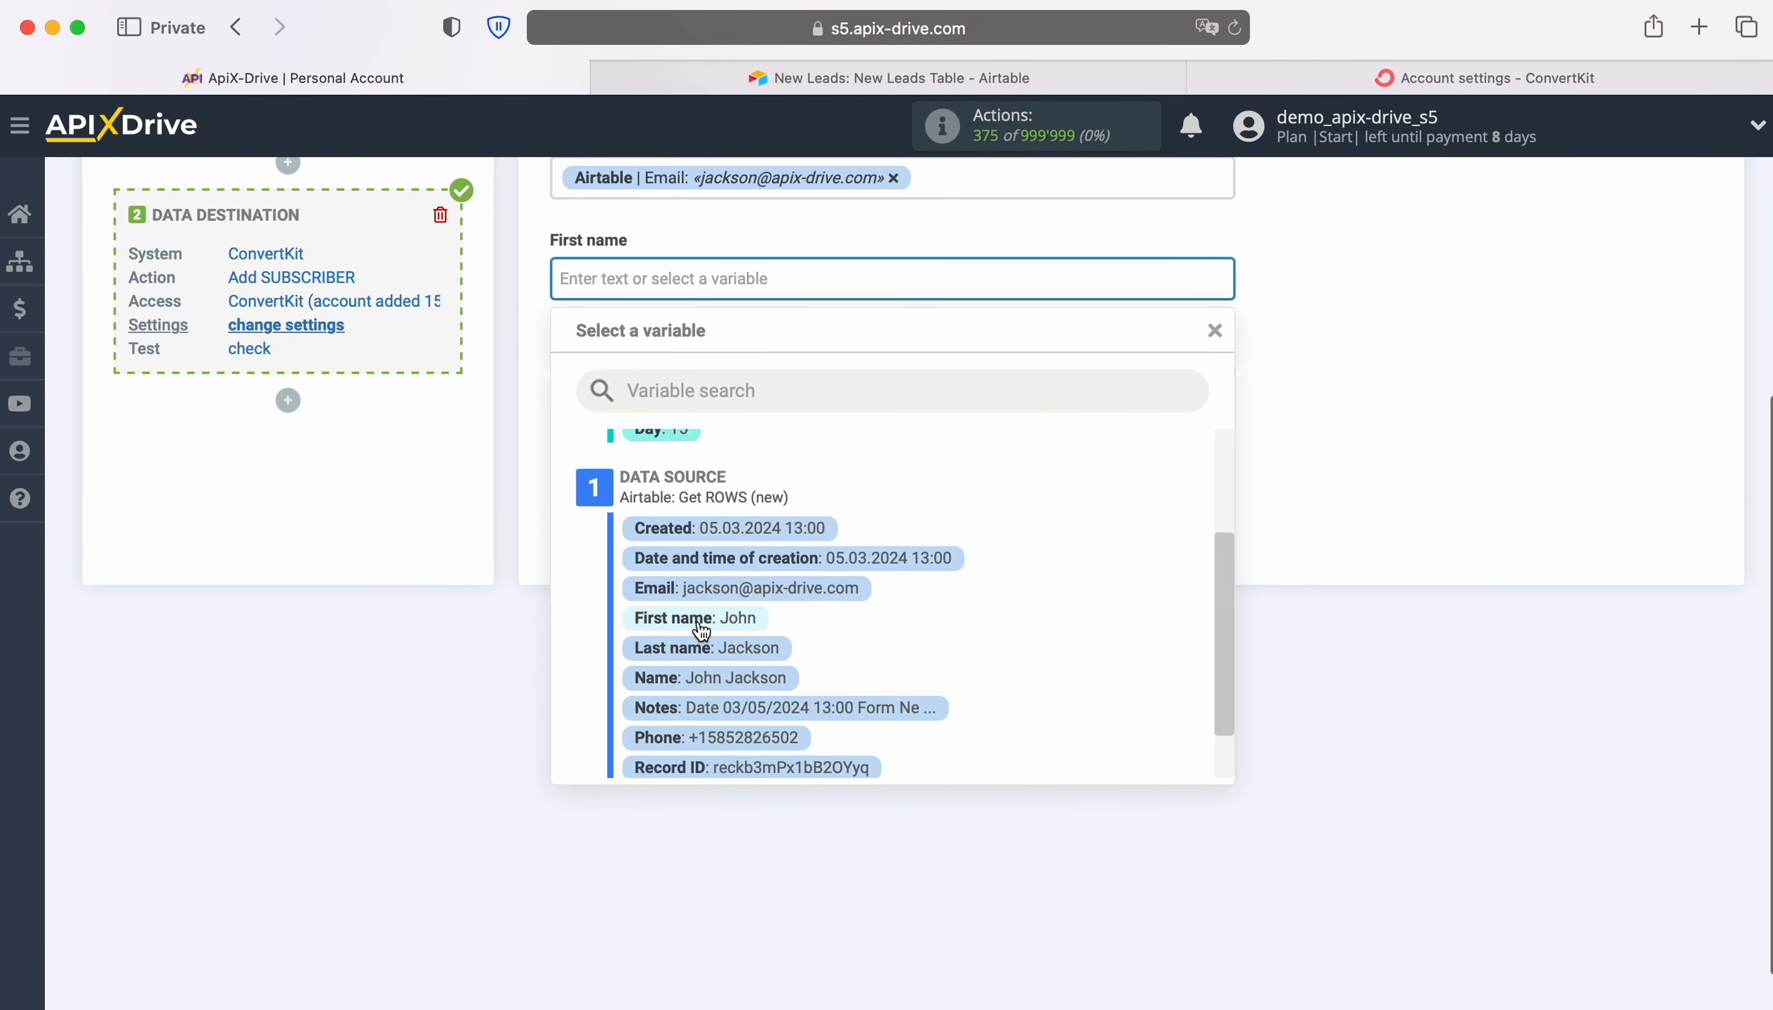
{"action": "left_click", "coordinate": [696, 618]}
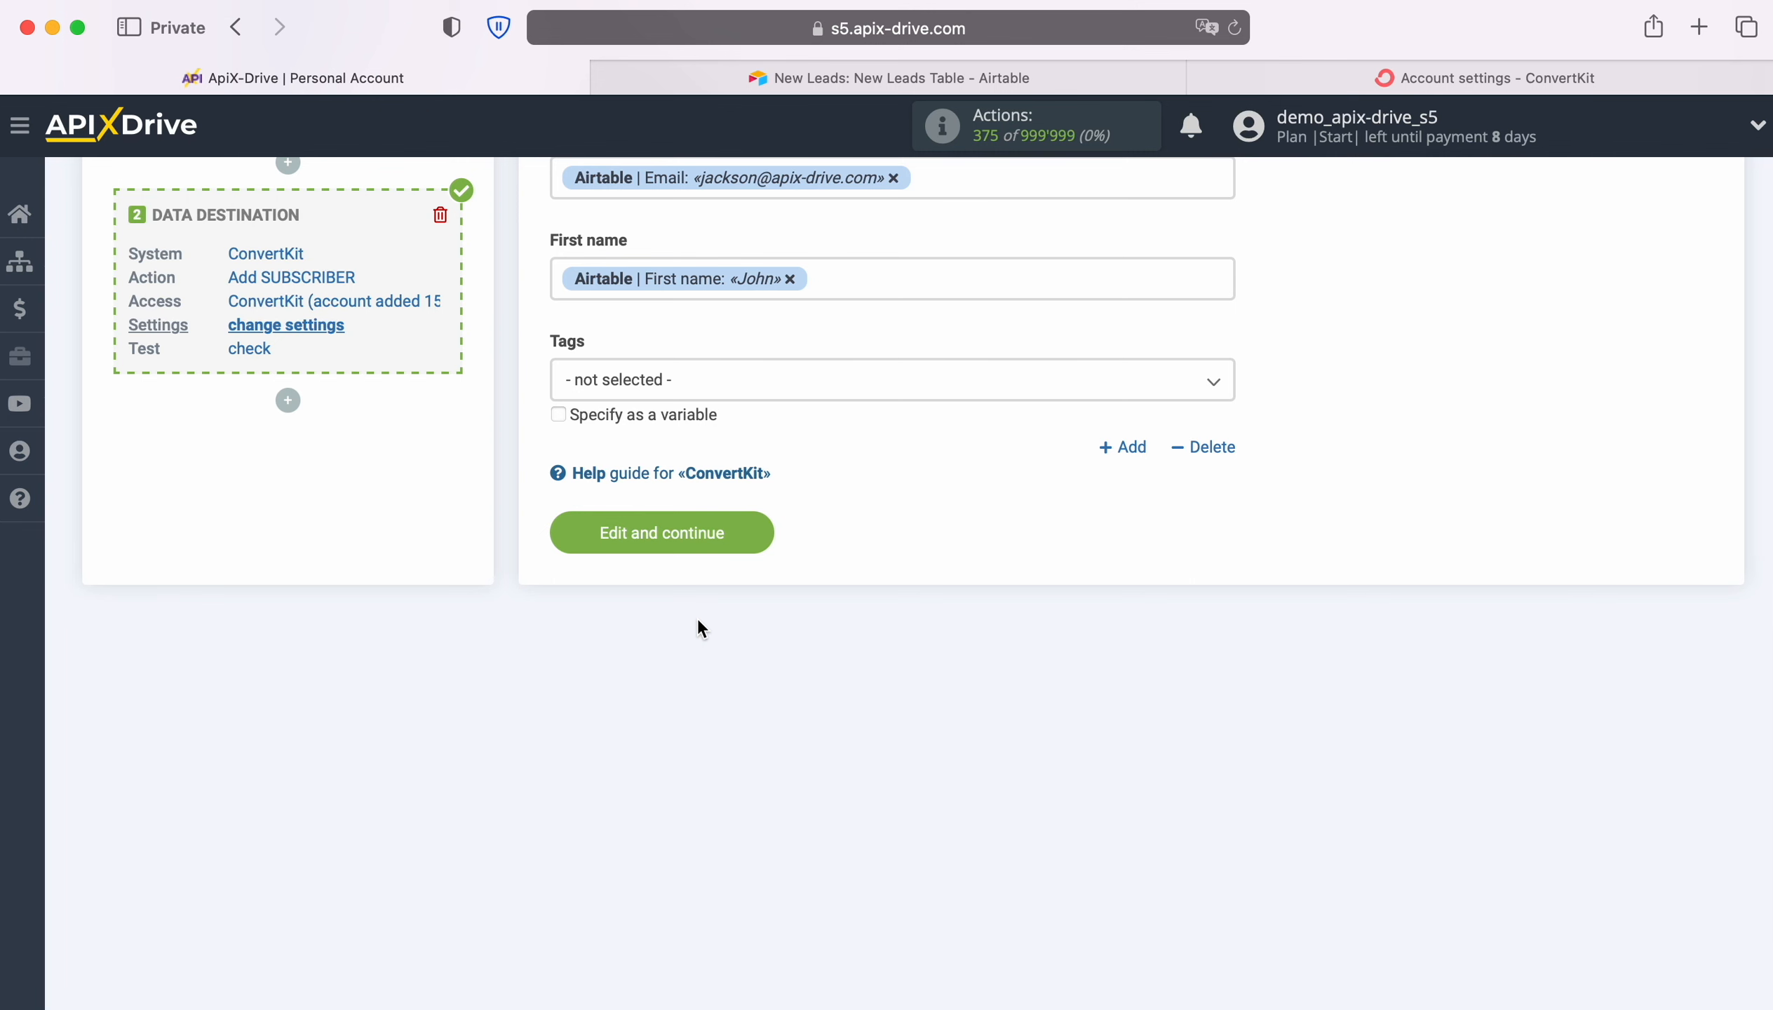
{"action": "left_click", "coordinate": [763, 521]}
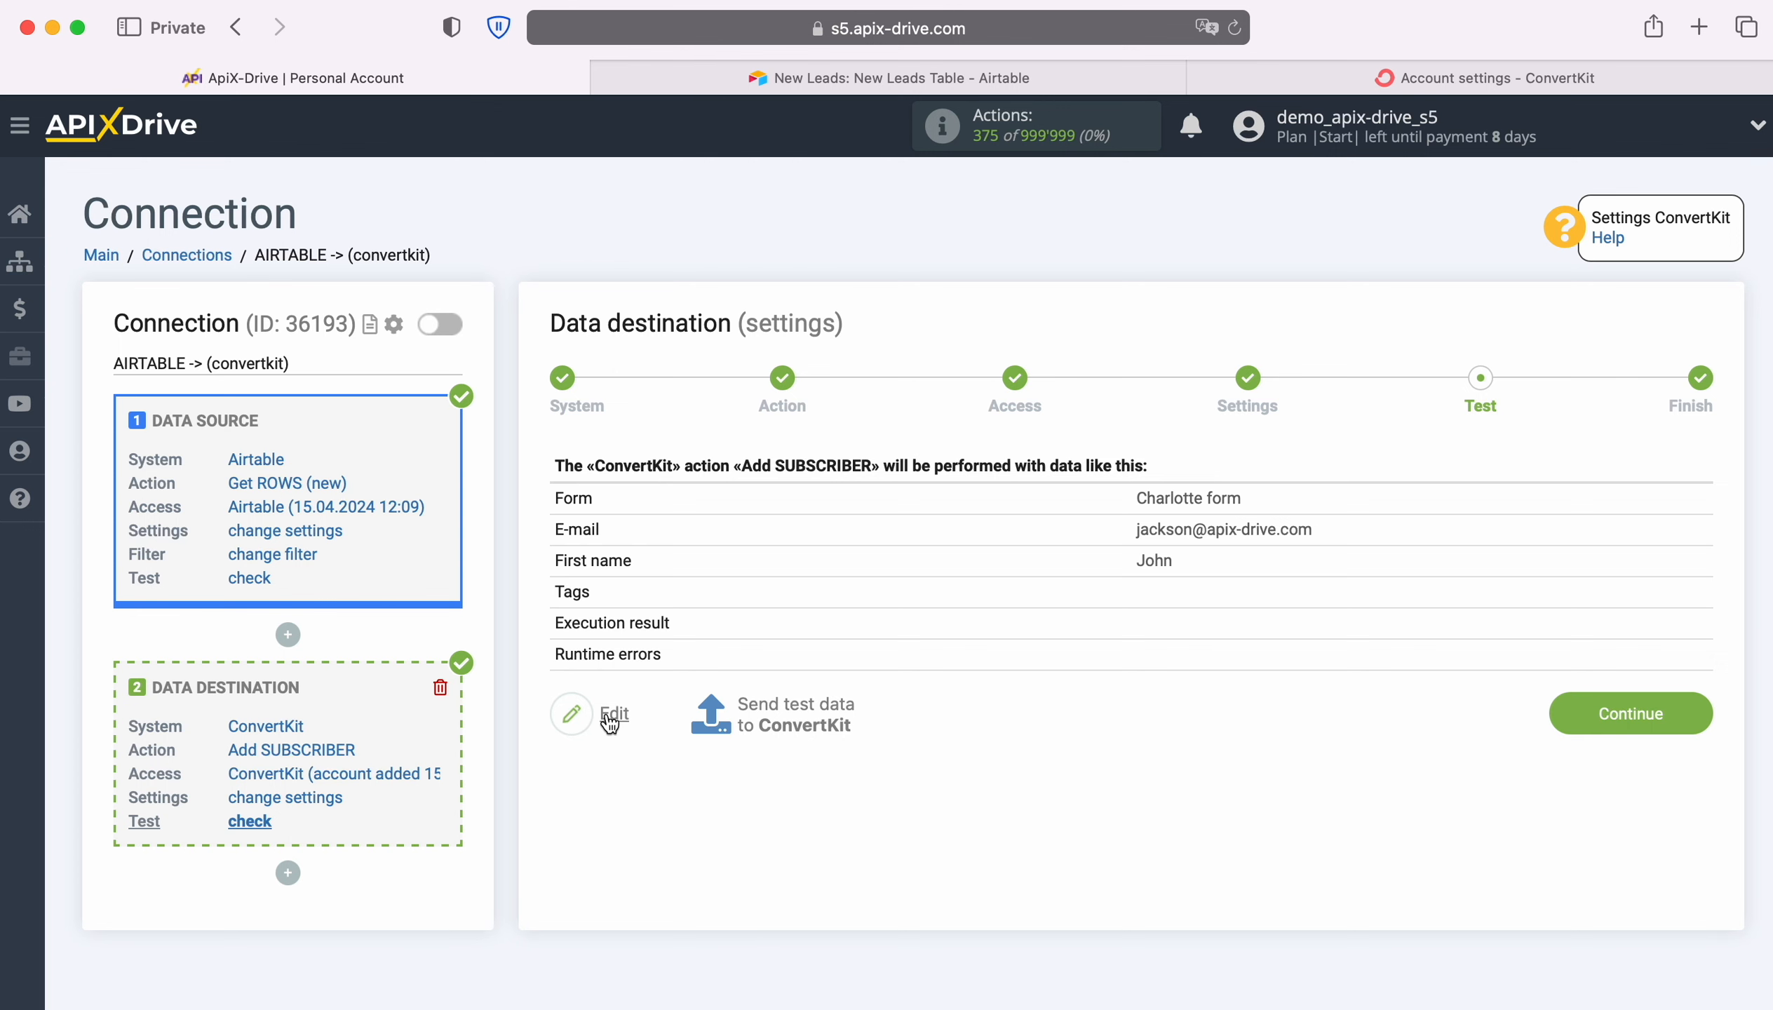
Send the test data to ConvertKit, and switch to ConvertKit to reload its Confirmed Subscribers list
{"action": "left_click", "coordinate": [792, 710]}
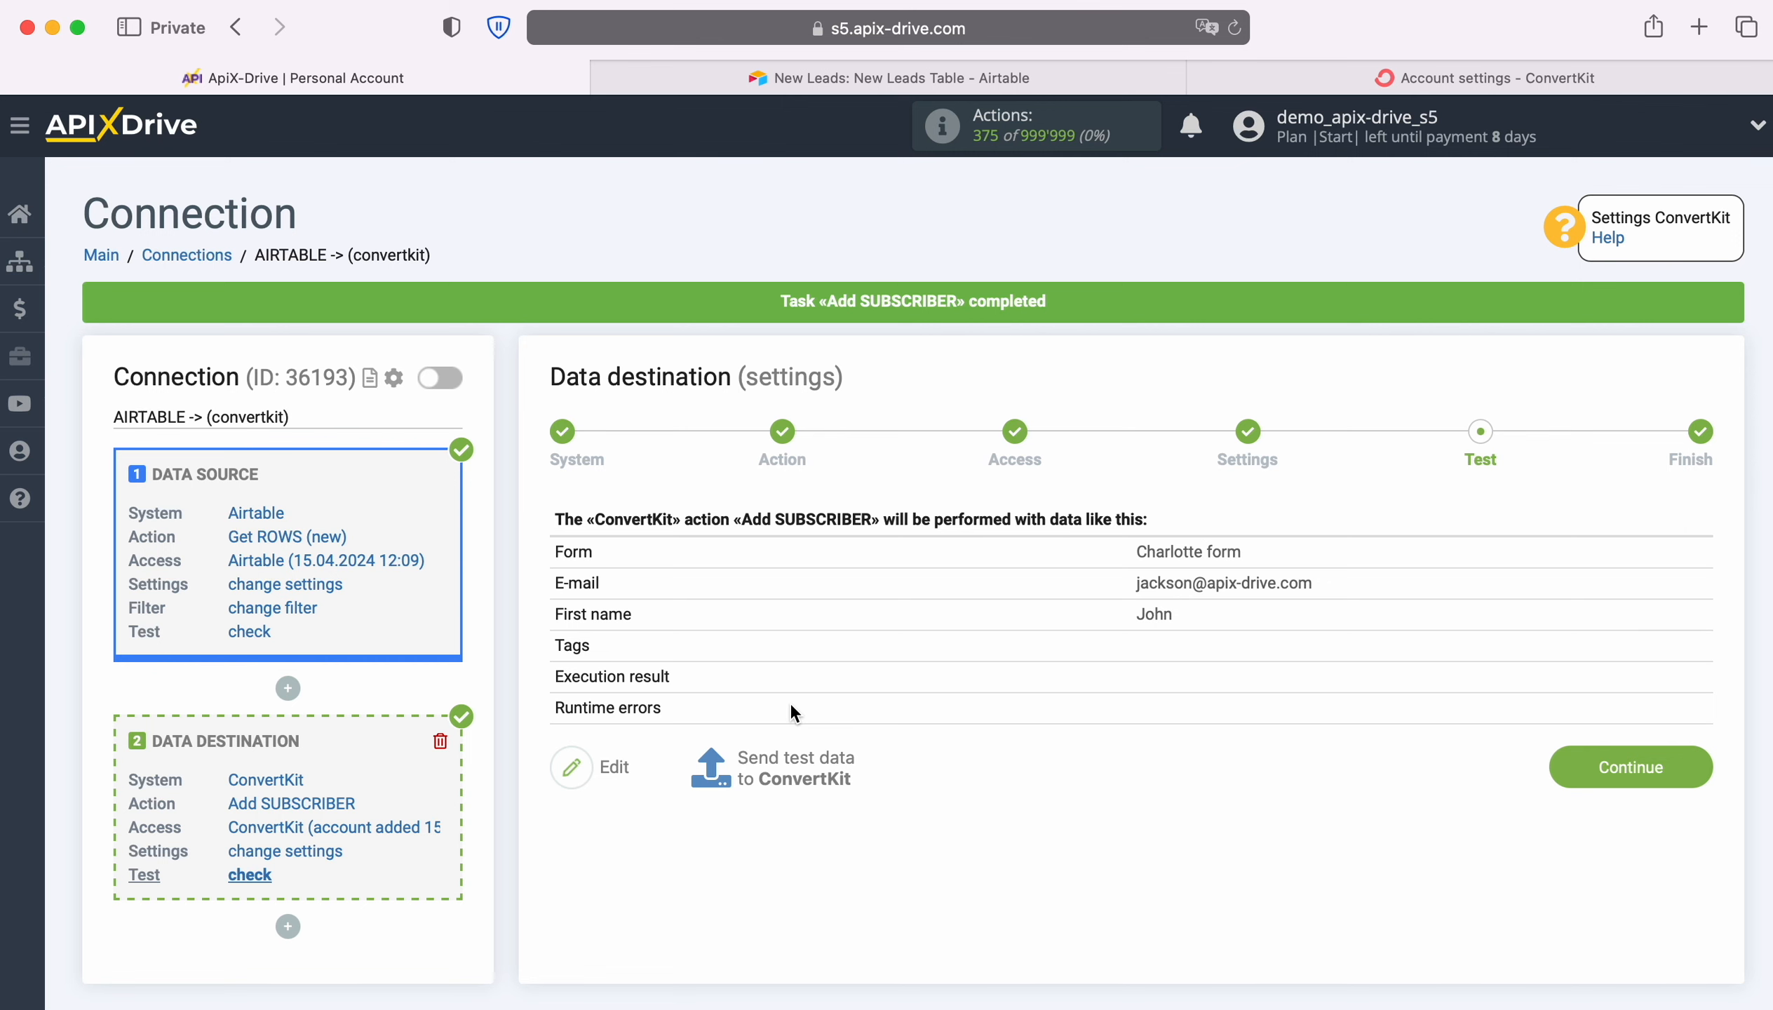
{"action": "left_click", "coordinate": [1246, 73]}
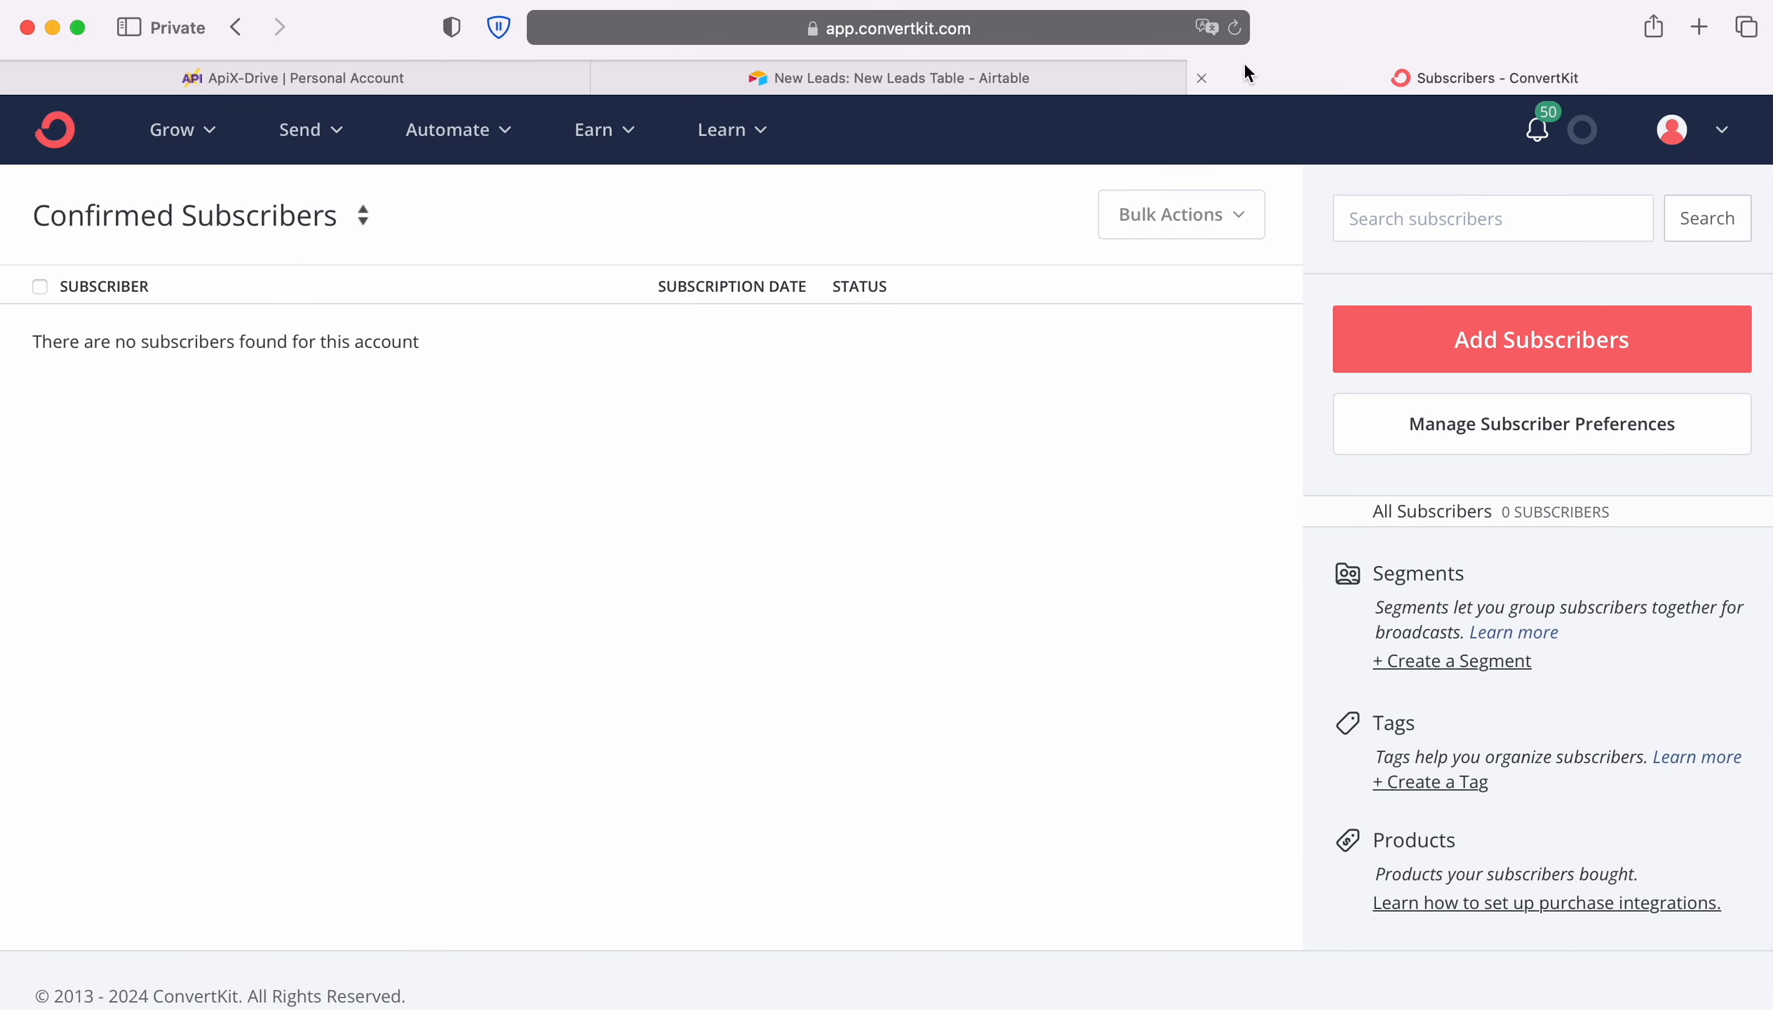
{"action": "left_click", "coordinate": [1236, 28]}
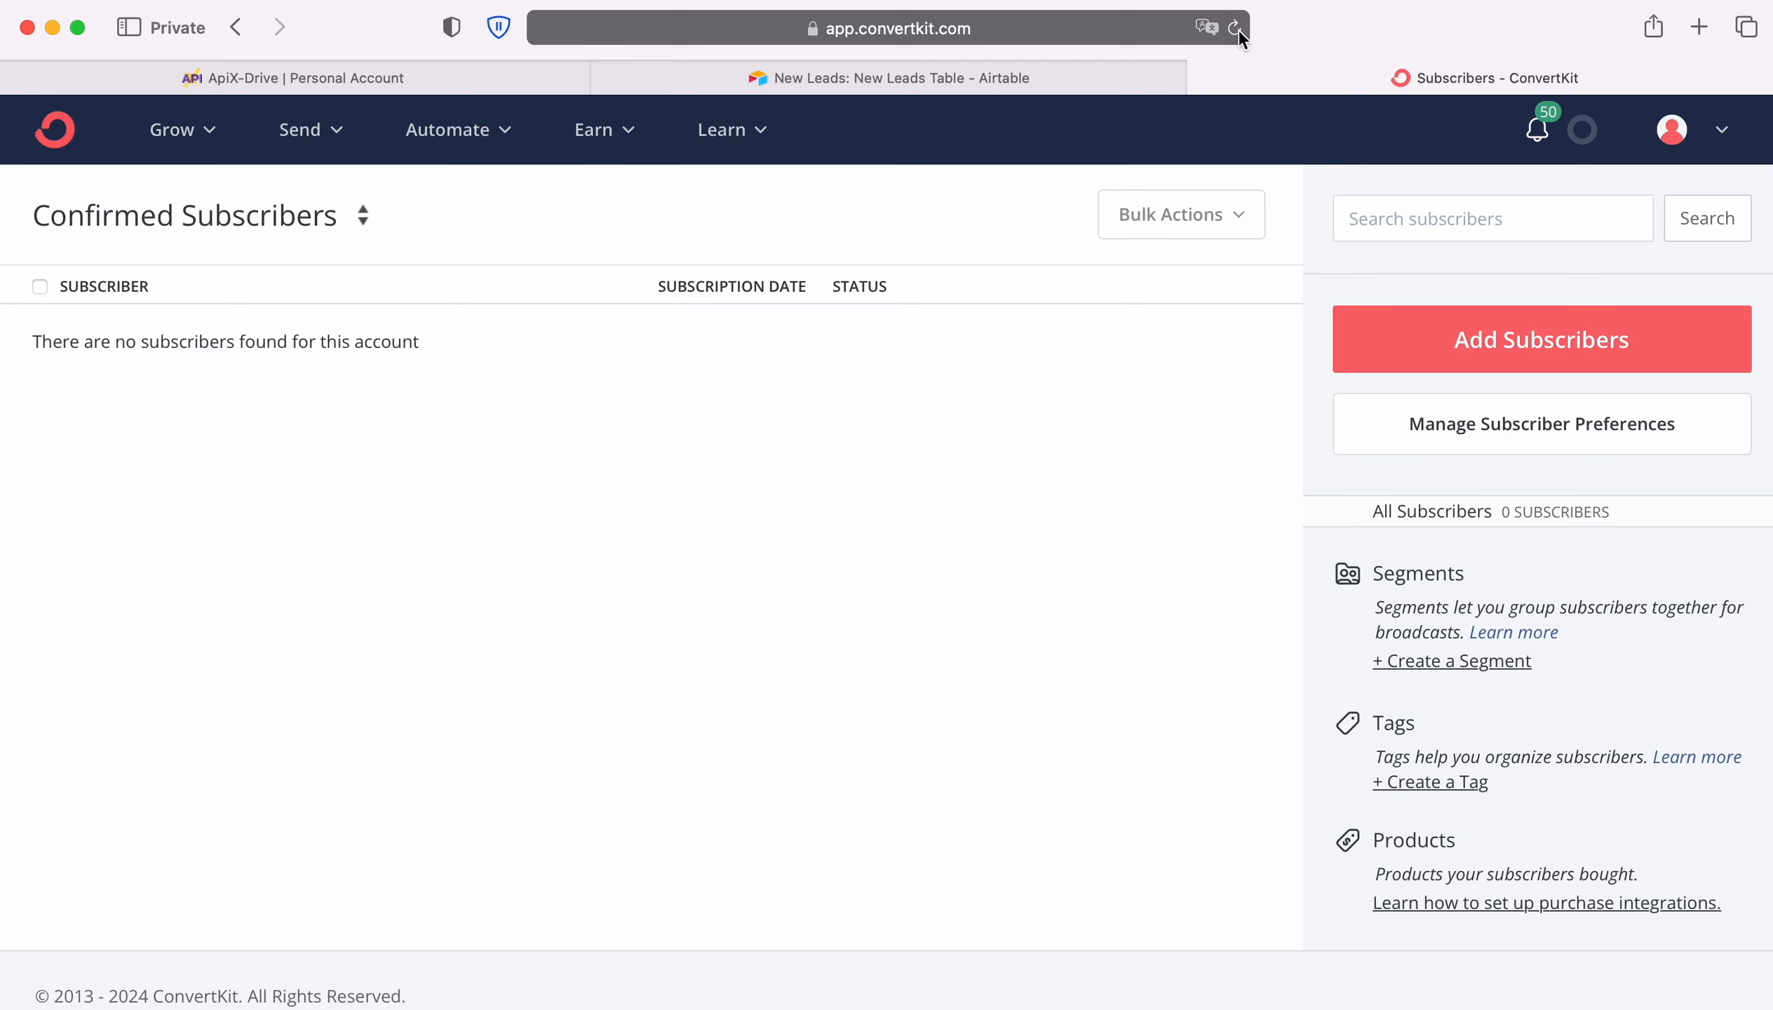